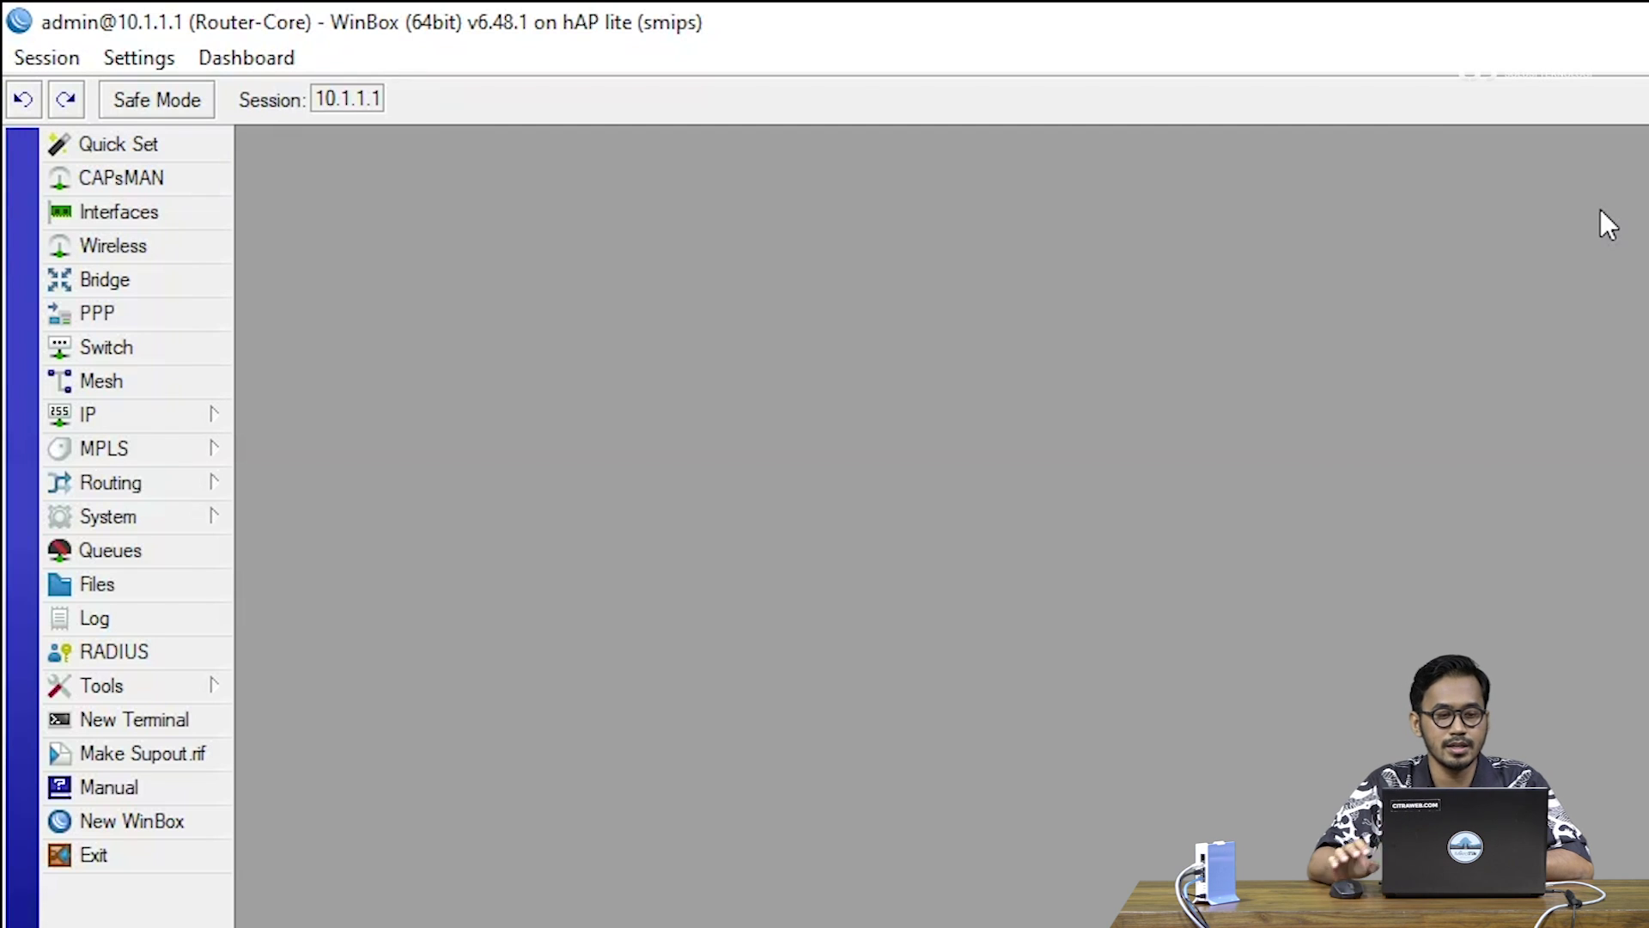
# Examine the router's IP address list, checking the entries on ether1, ether2 and ether3.
pyautogui.click(177, 416)
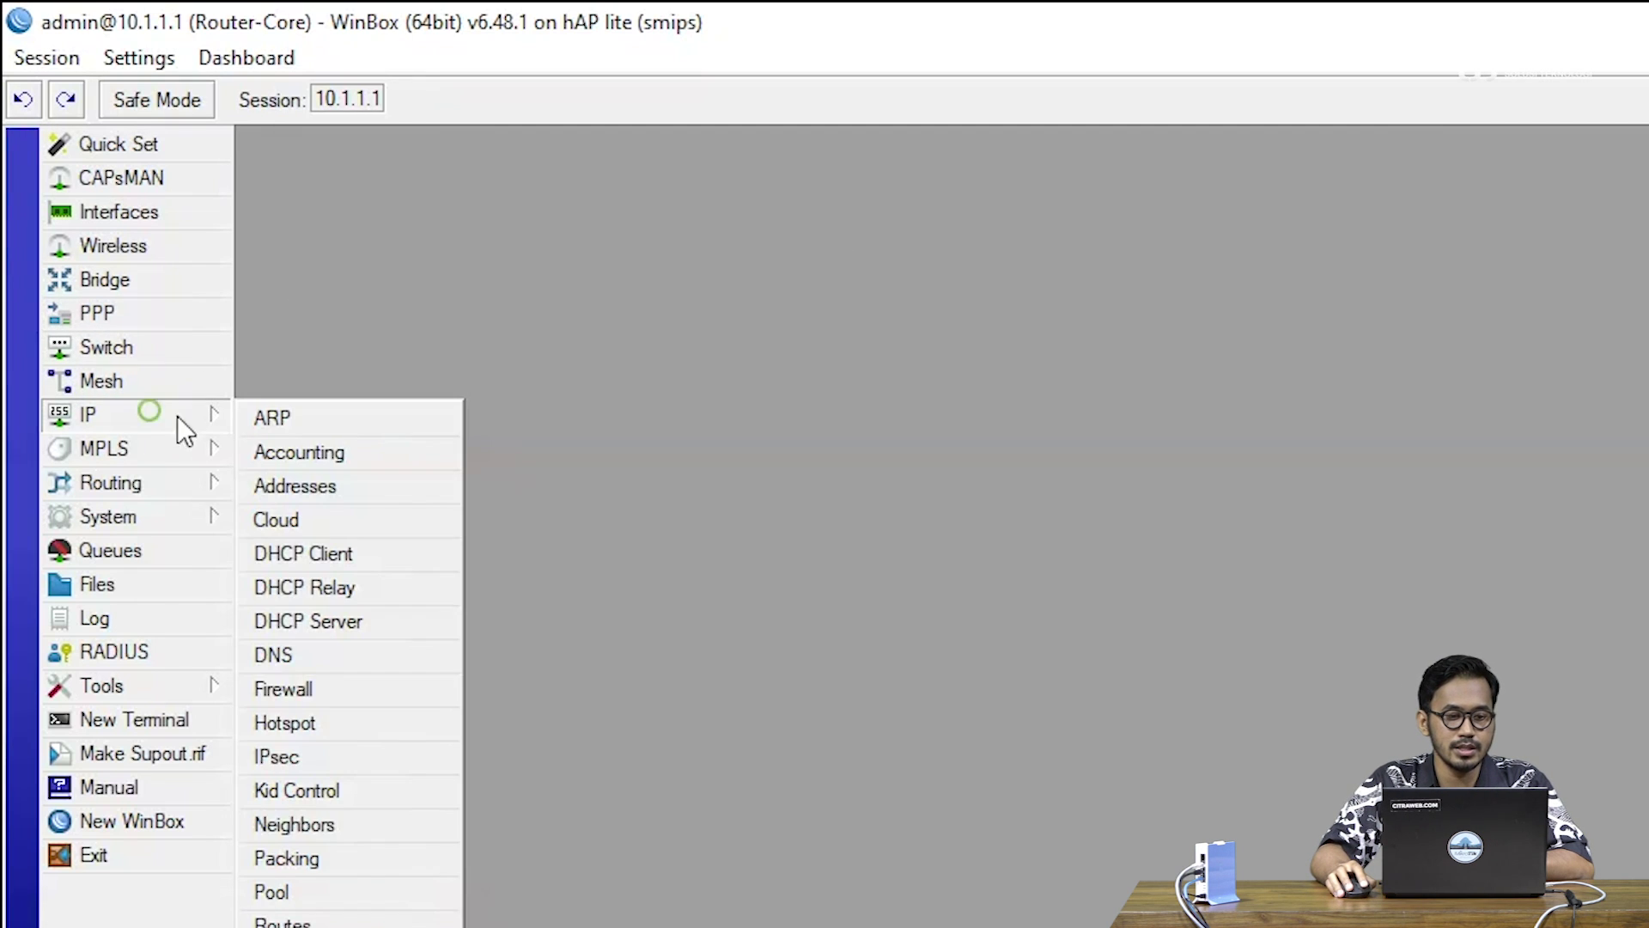
pyautogui.click(265, 482)
pyautogui.moveTo(436, 363); pyautogui.dragTo(416, 205)
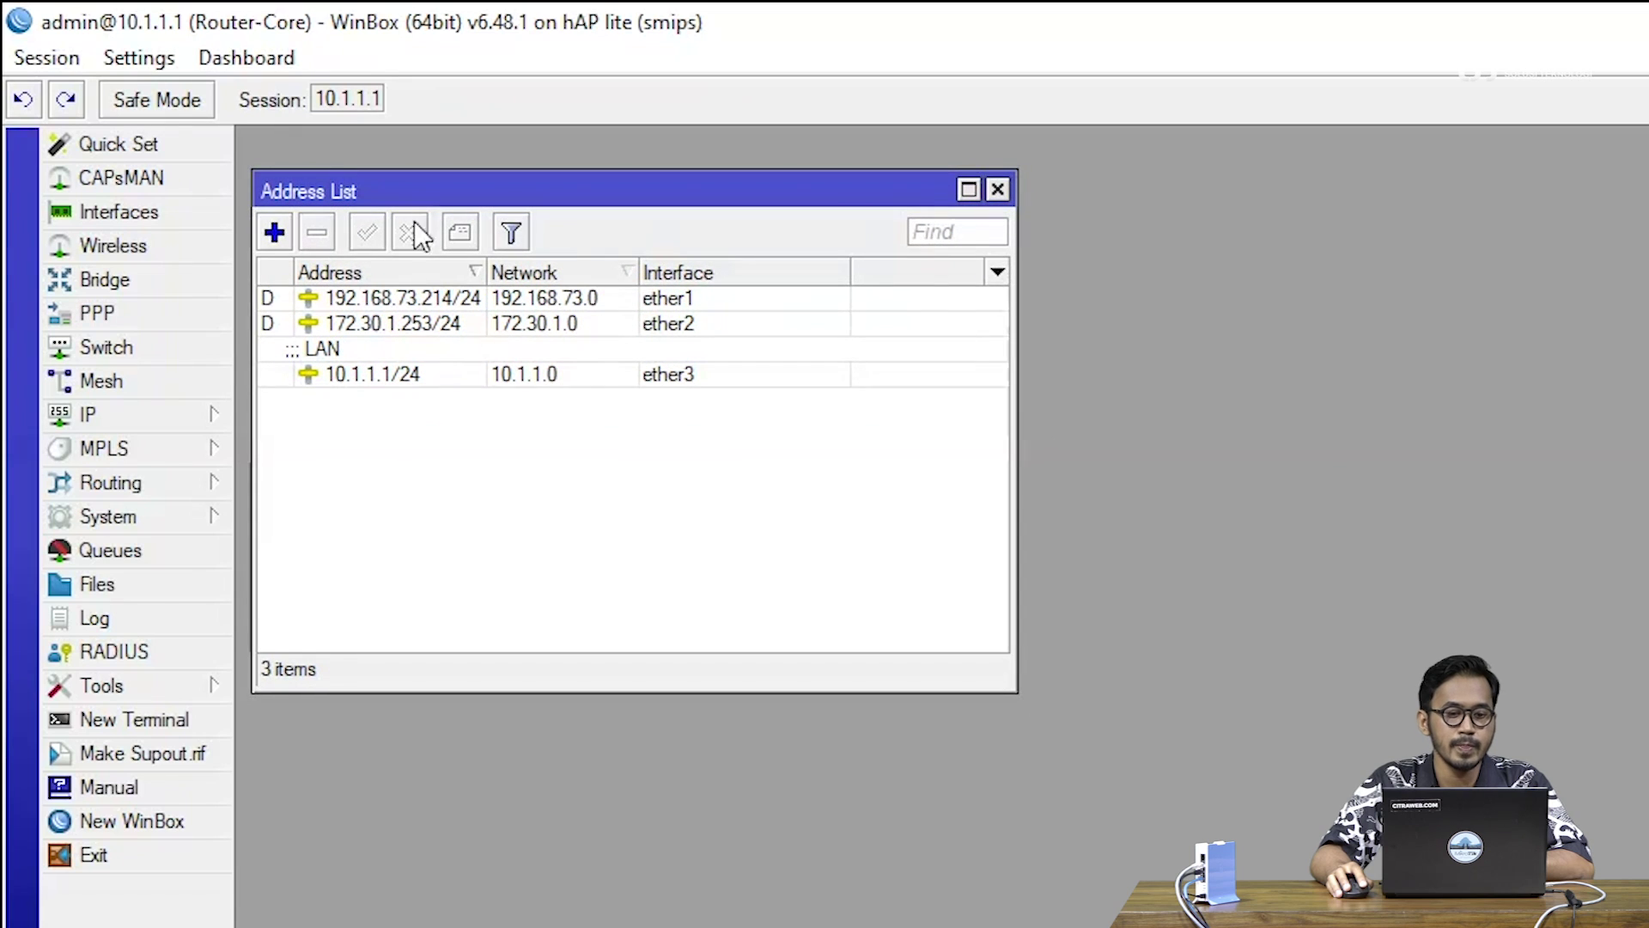
pyautogui.click(425, 305)
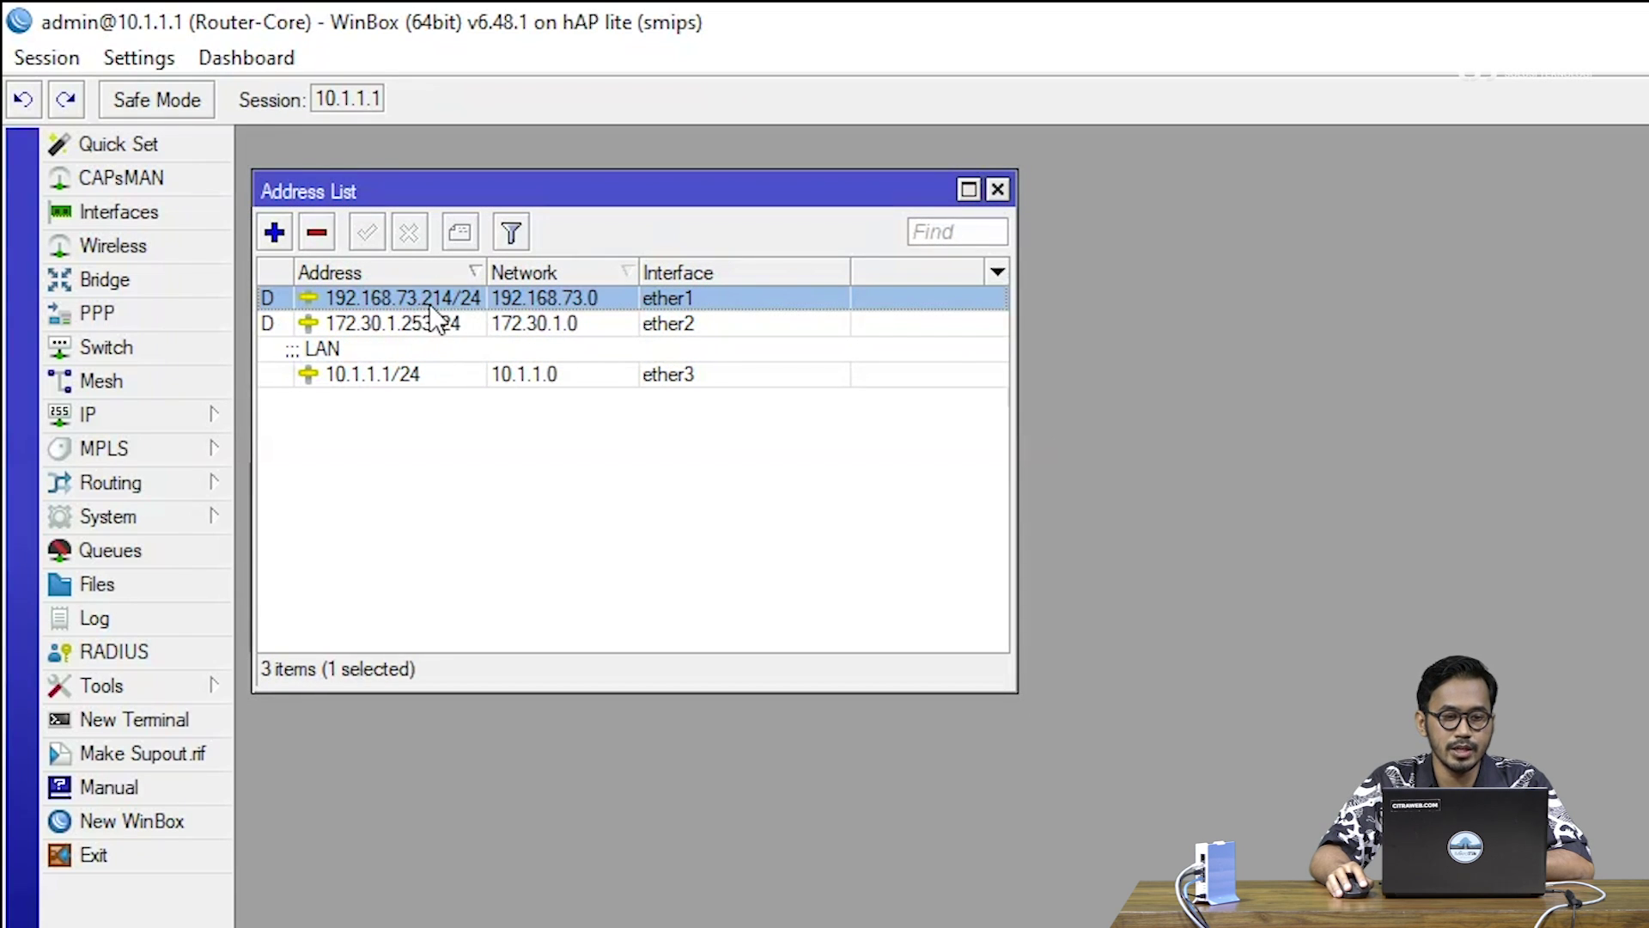
pyautogui.click(410, 327)
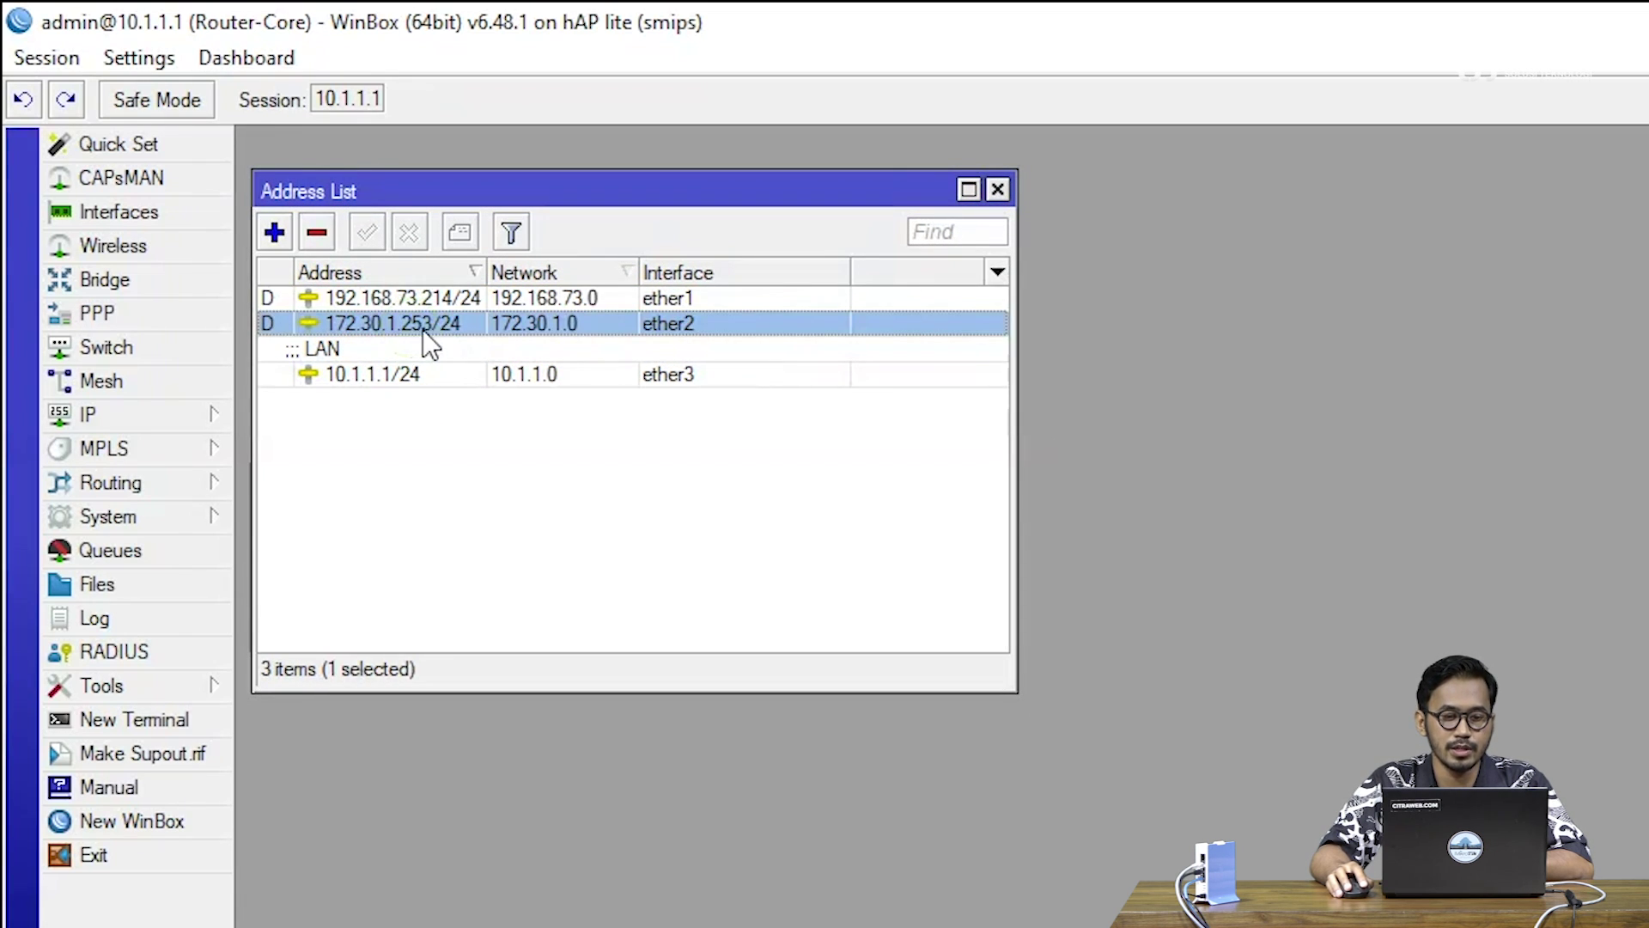
pyautogui.click(385, 362)
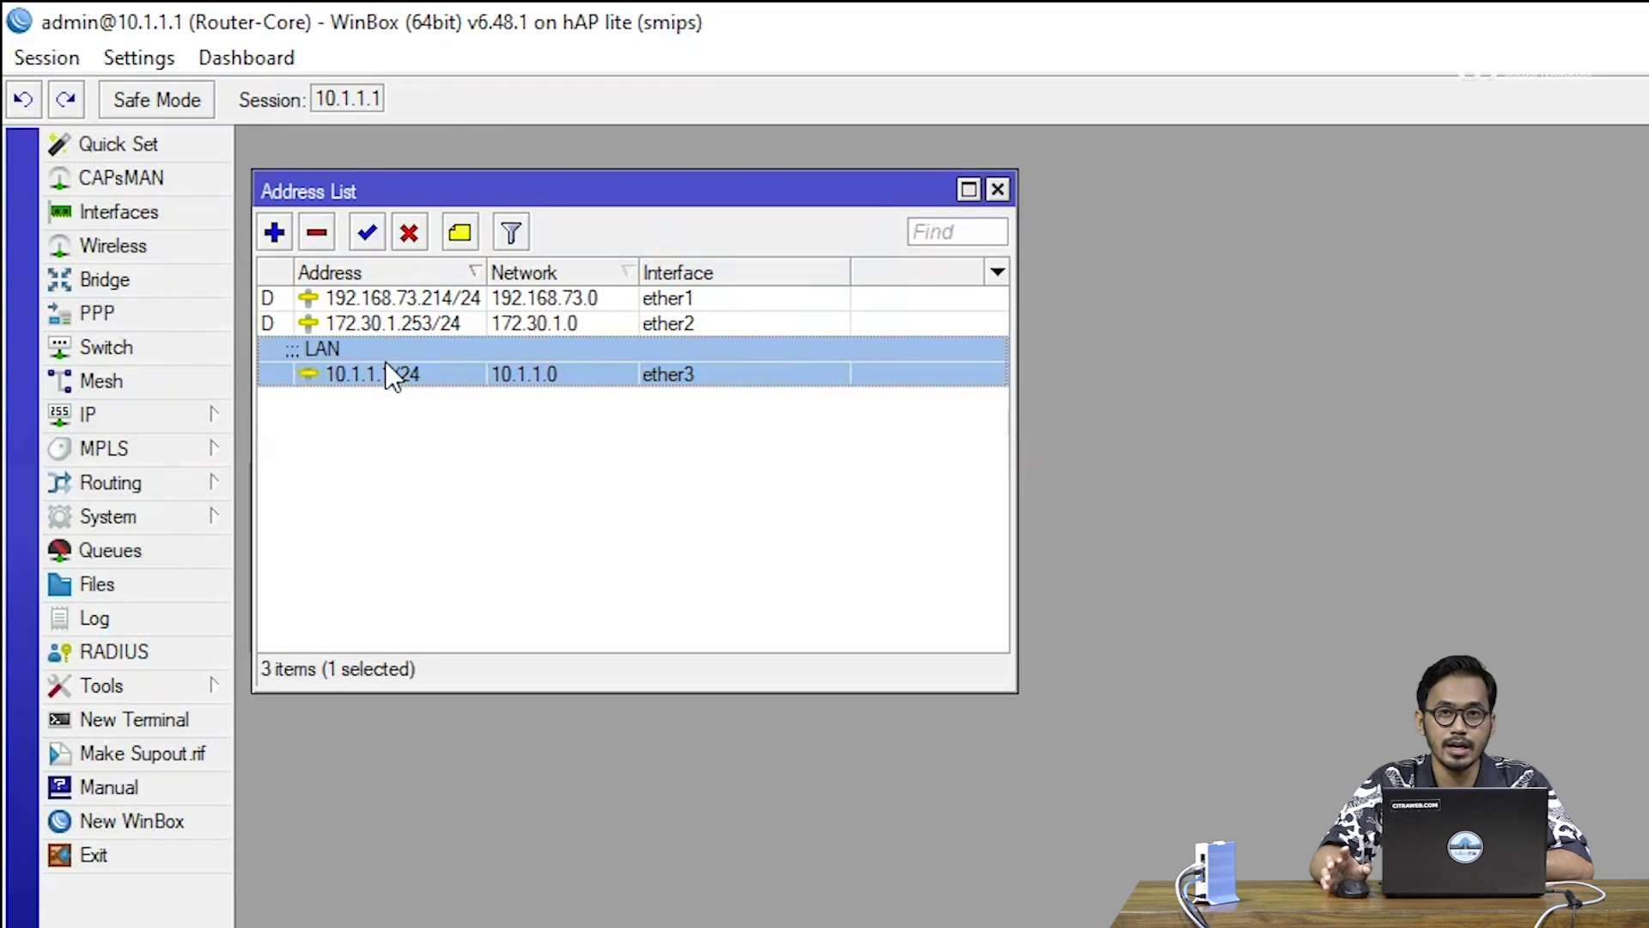
# Review the firewall's NAT rules and Mangle rules.
pyautogui.click(196, 416)
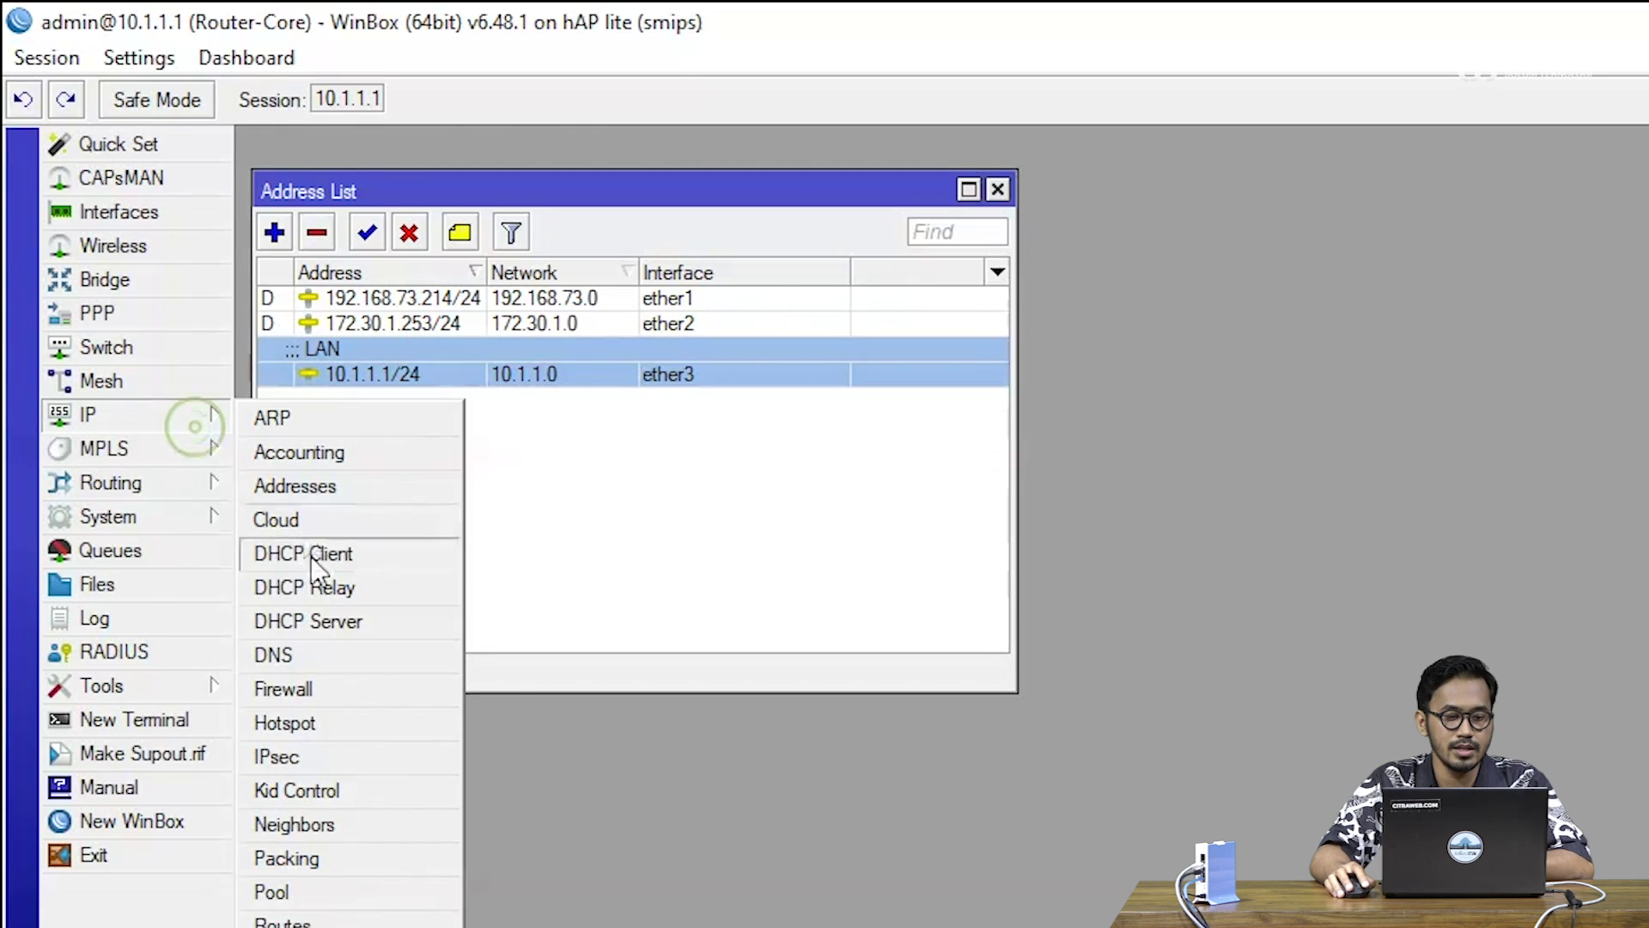
pyautogui.click(327, 680)
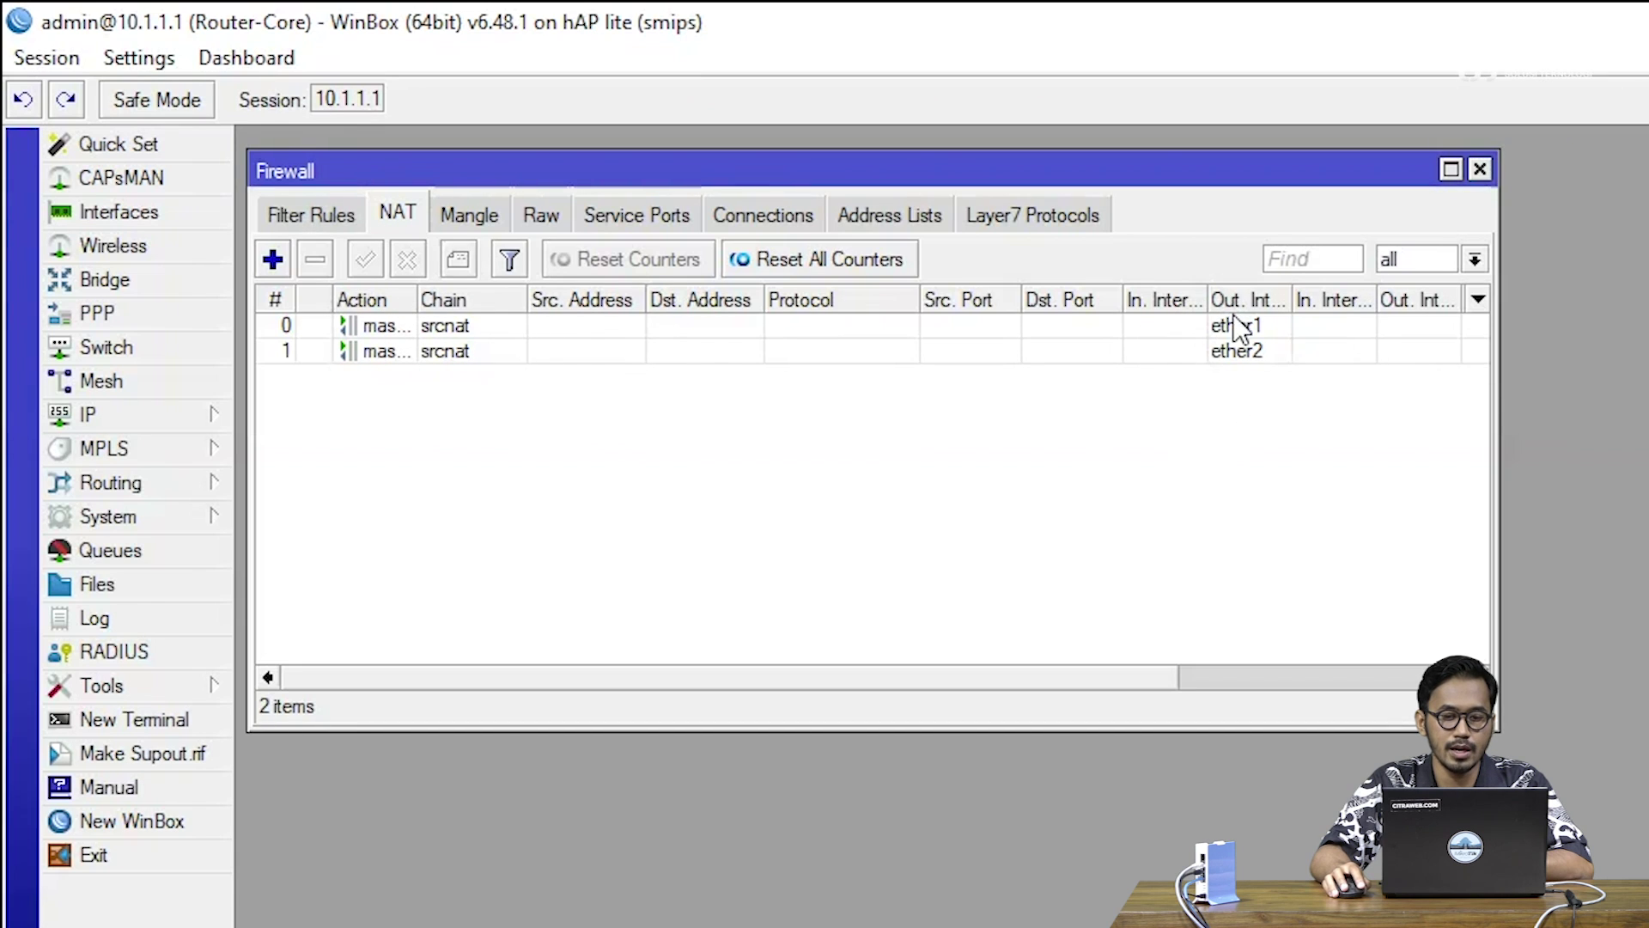
pyautogui.click(474, 219)
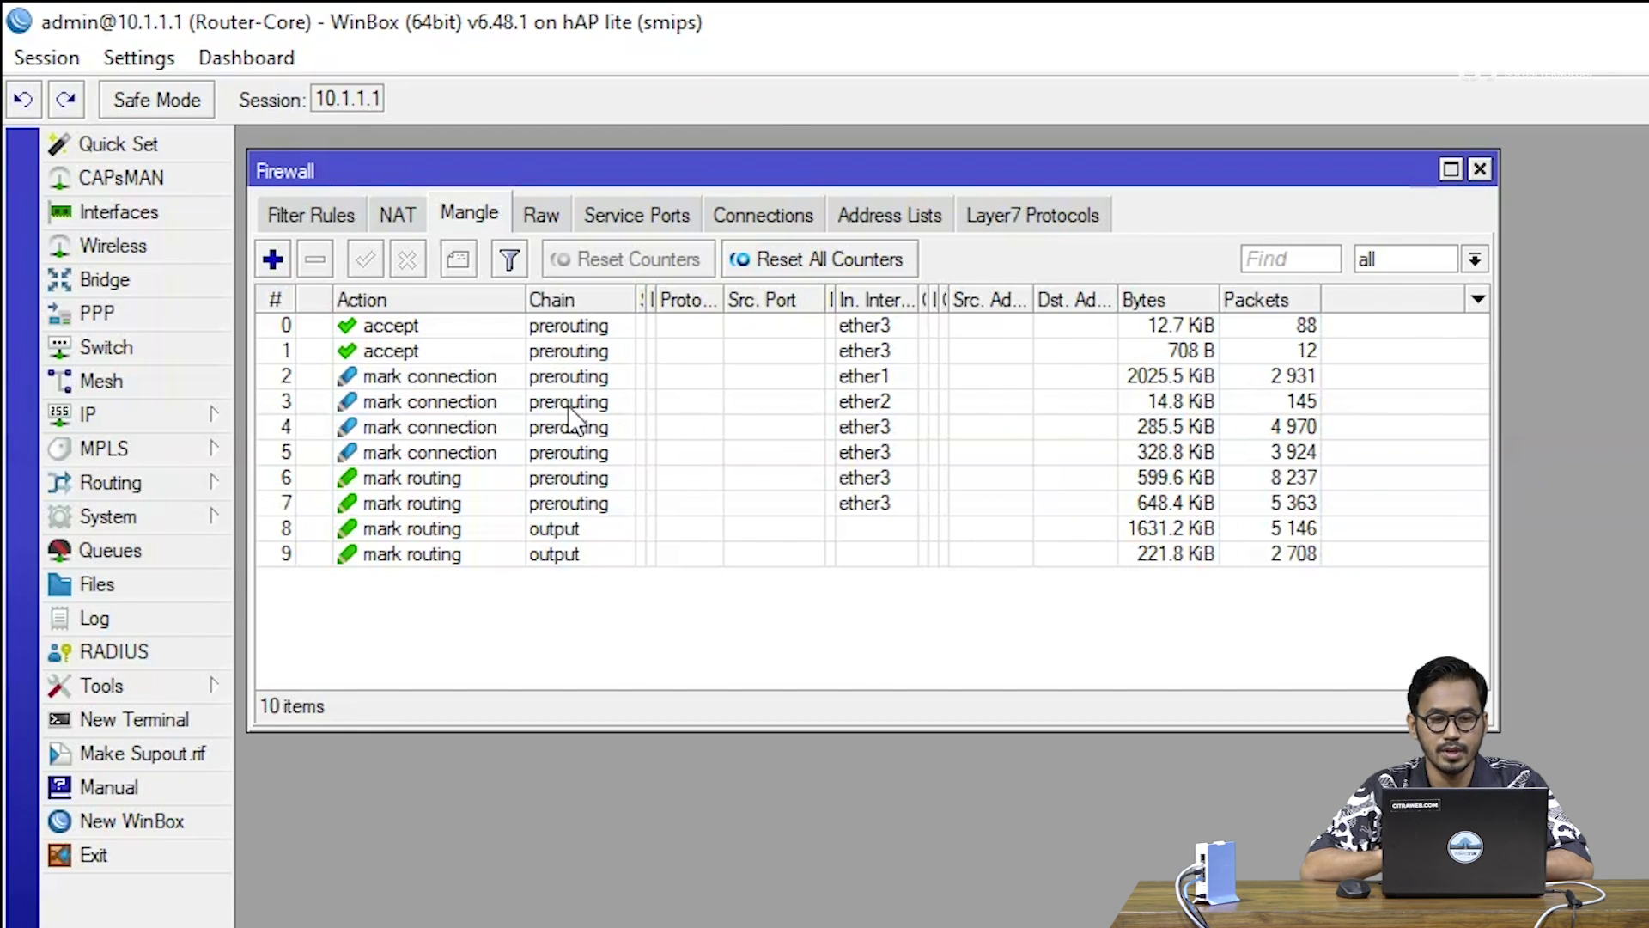
pyautogui.click(564, 632)
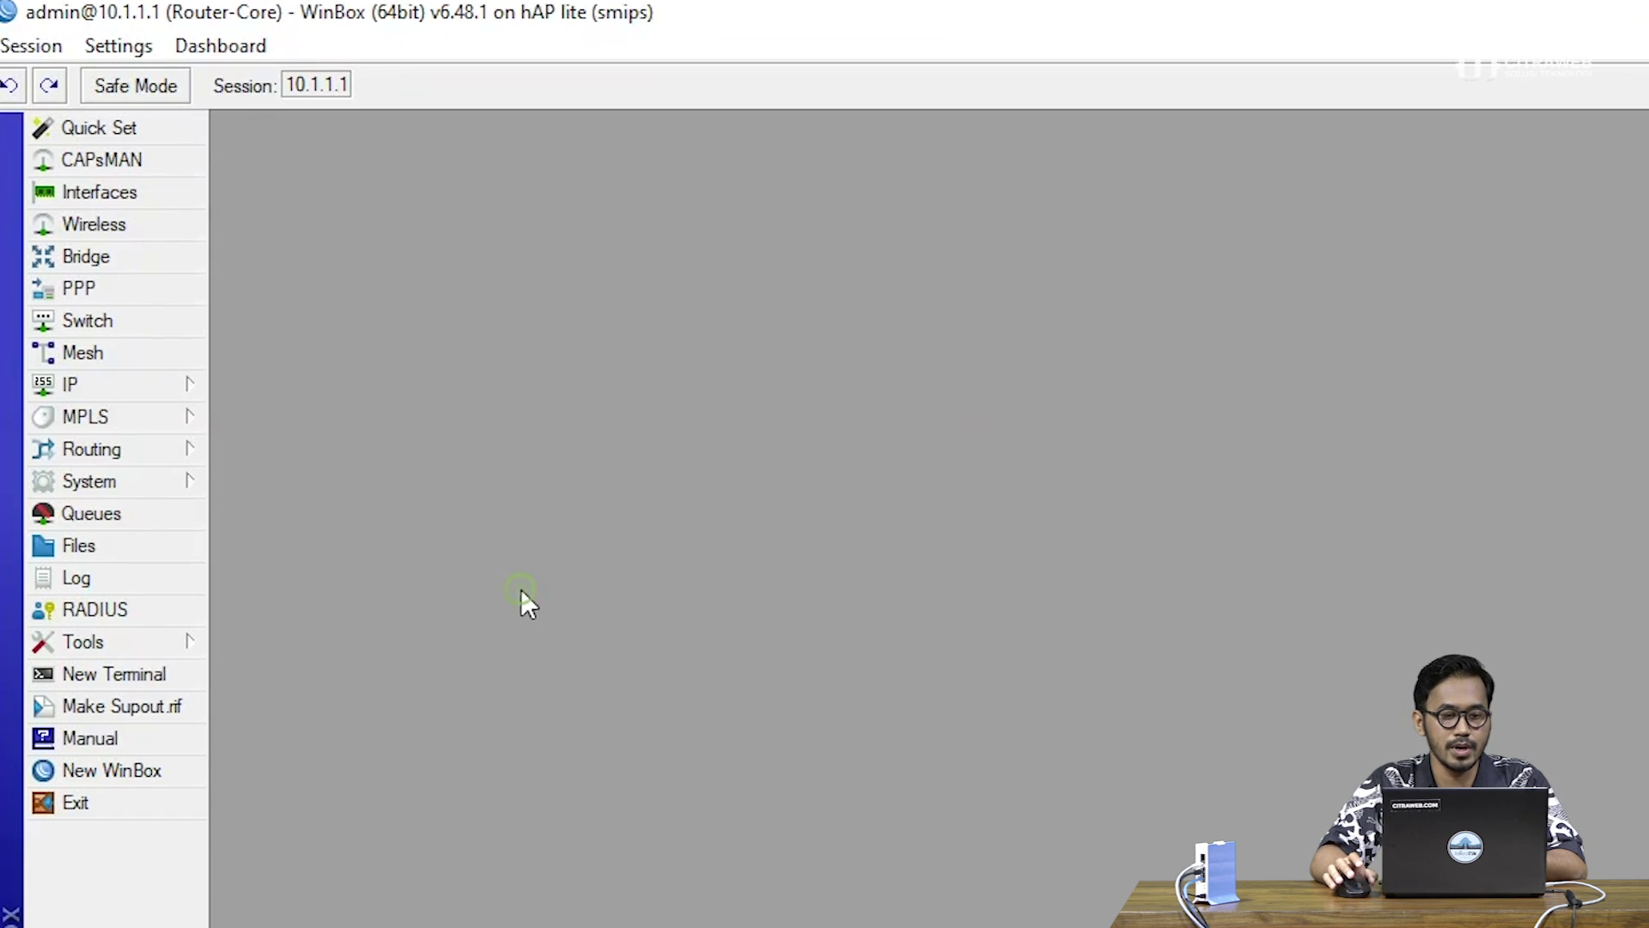
# Open the IP route list.
pyautogui.click(189, 391)
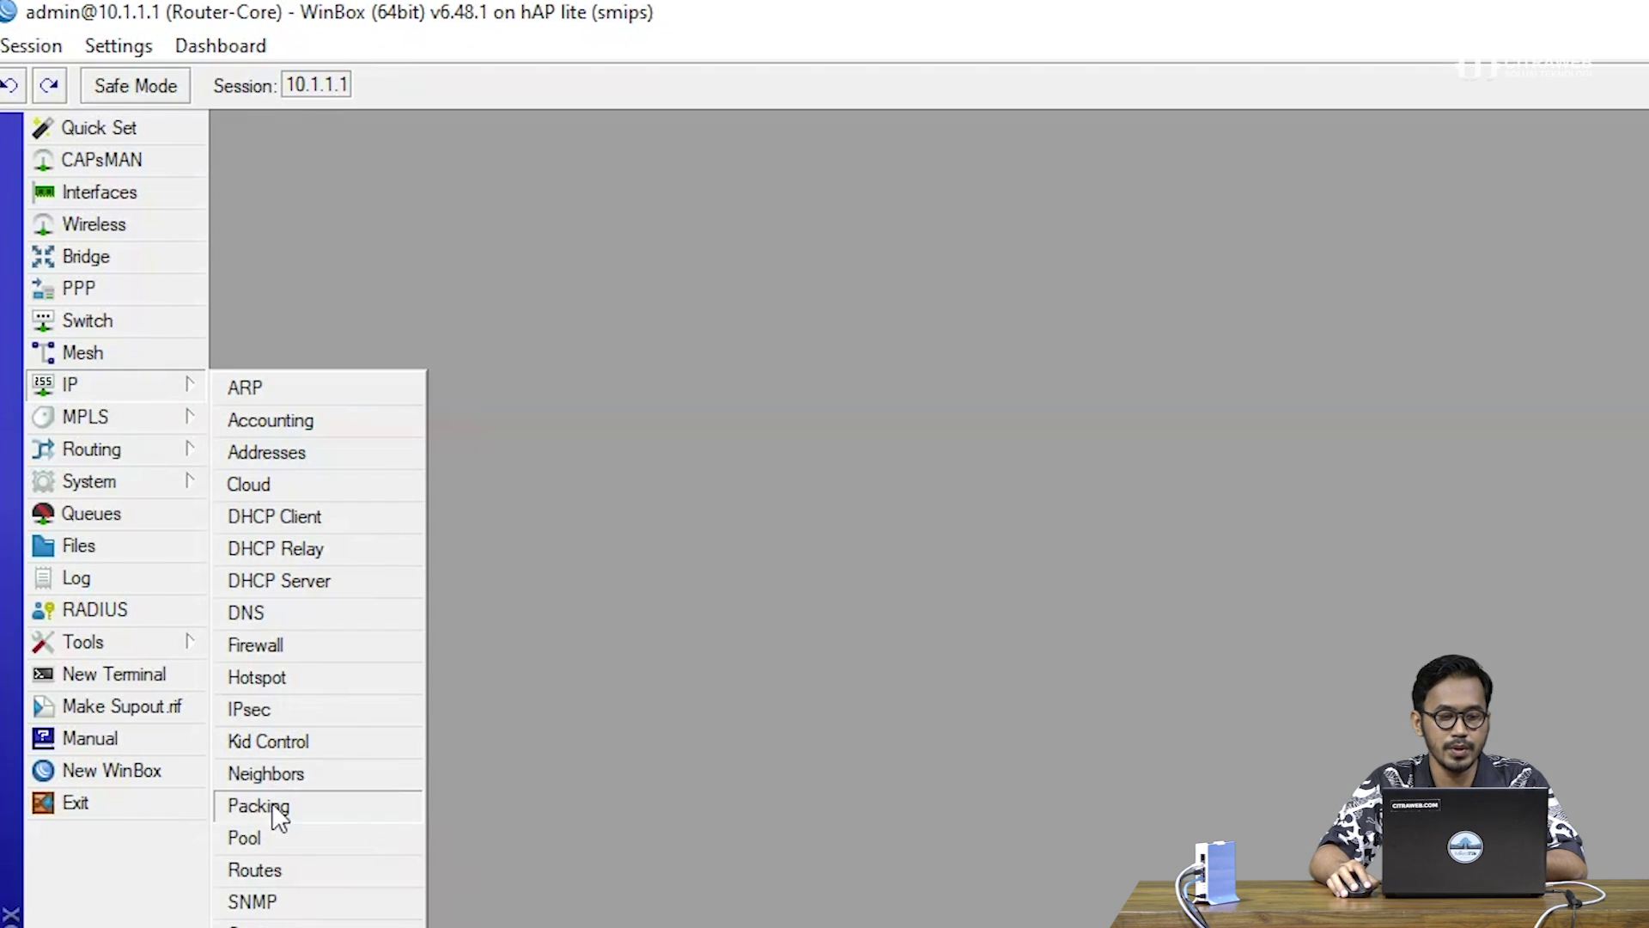
pyautogui.click(266, 859)
pyautogui.moveTo(405, 131); pyautogui.dragTo(388, 133)
pyautogui.click(393, 421)
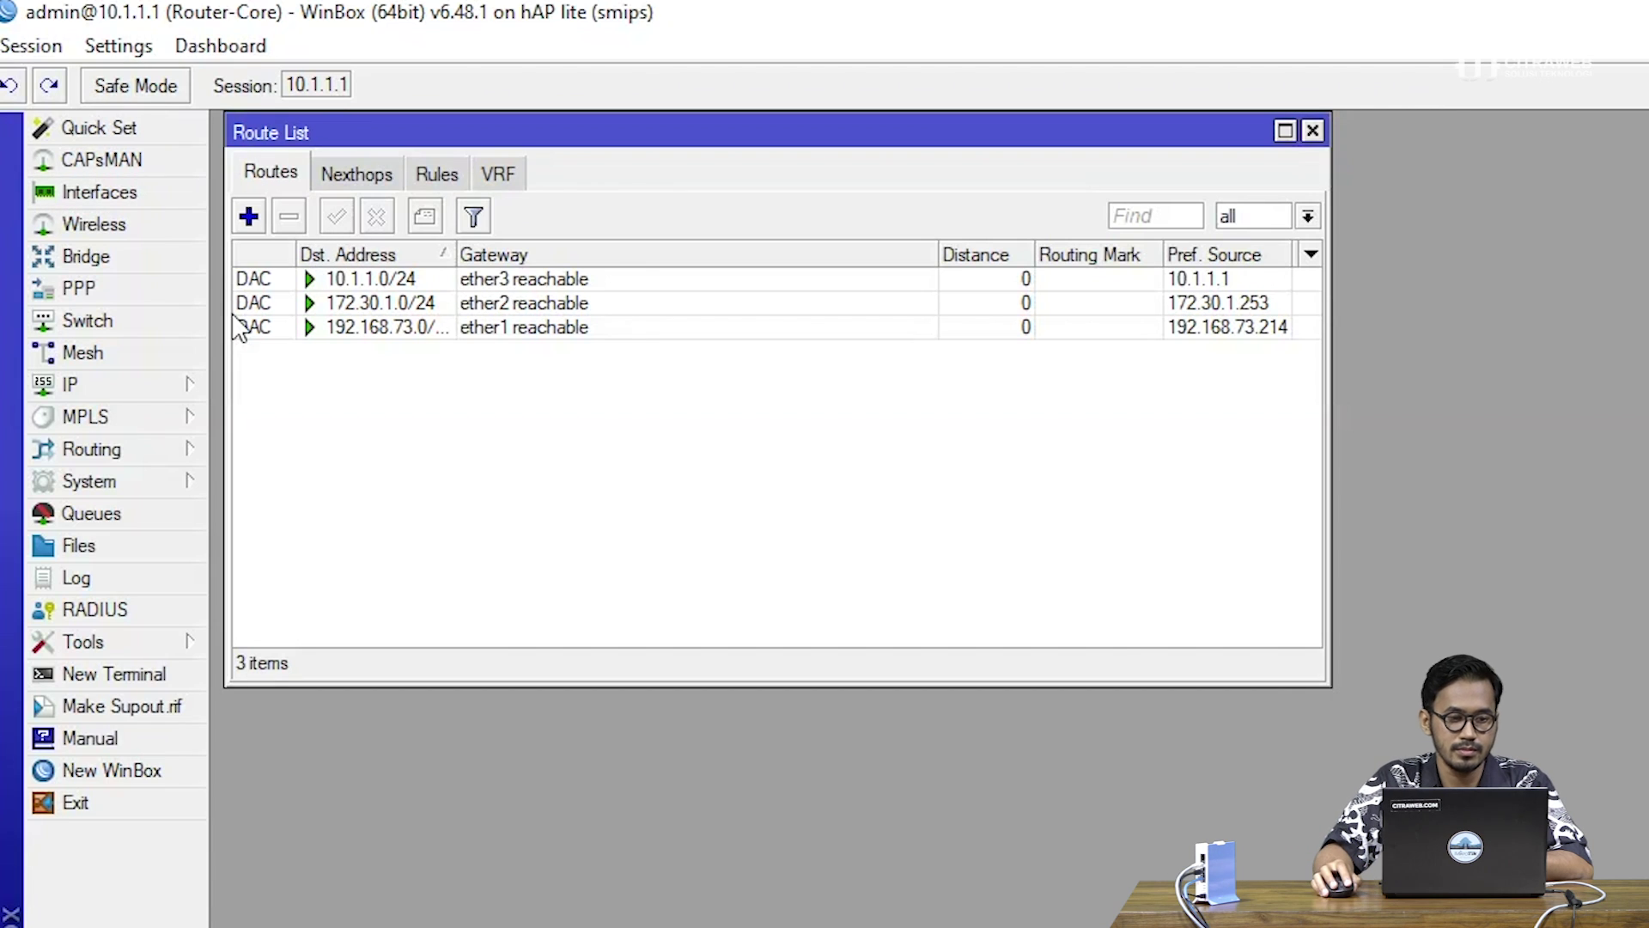
# Add a route for destination 8.8.8.8 through gateway 192.168.73.1.
pyautogui.click(248, 216)
pyautogui.moveTo(371, 222); pyautogui.dragTo(365, 395)
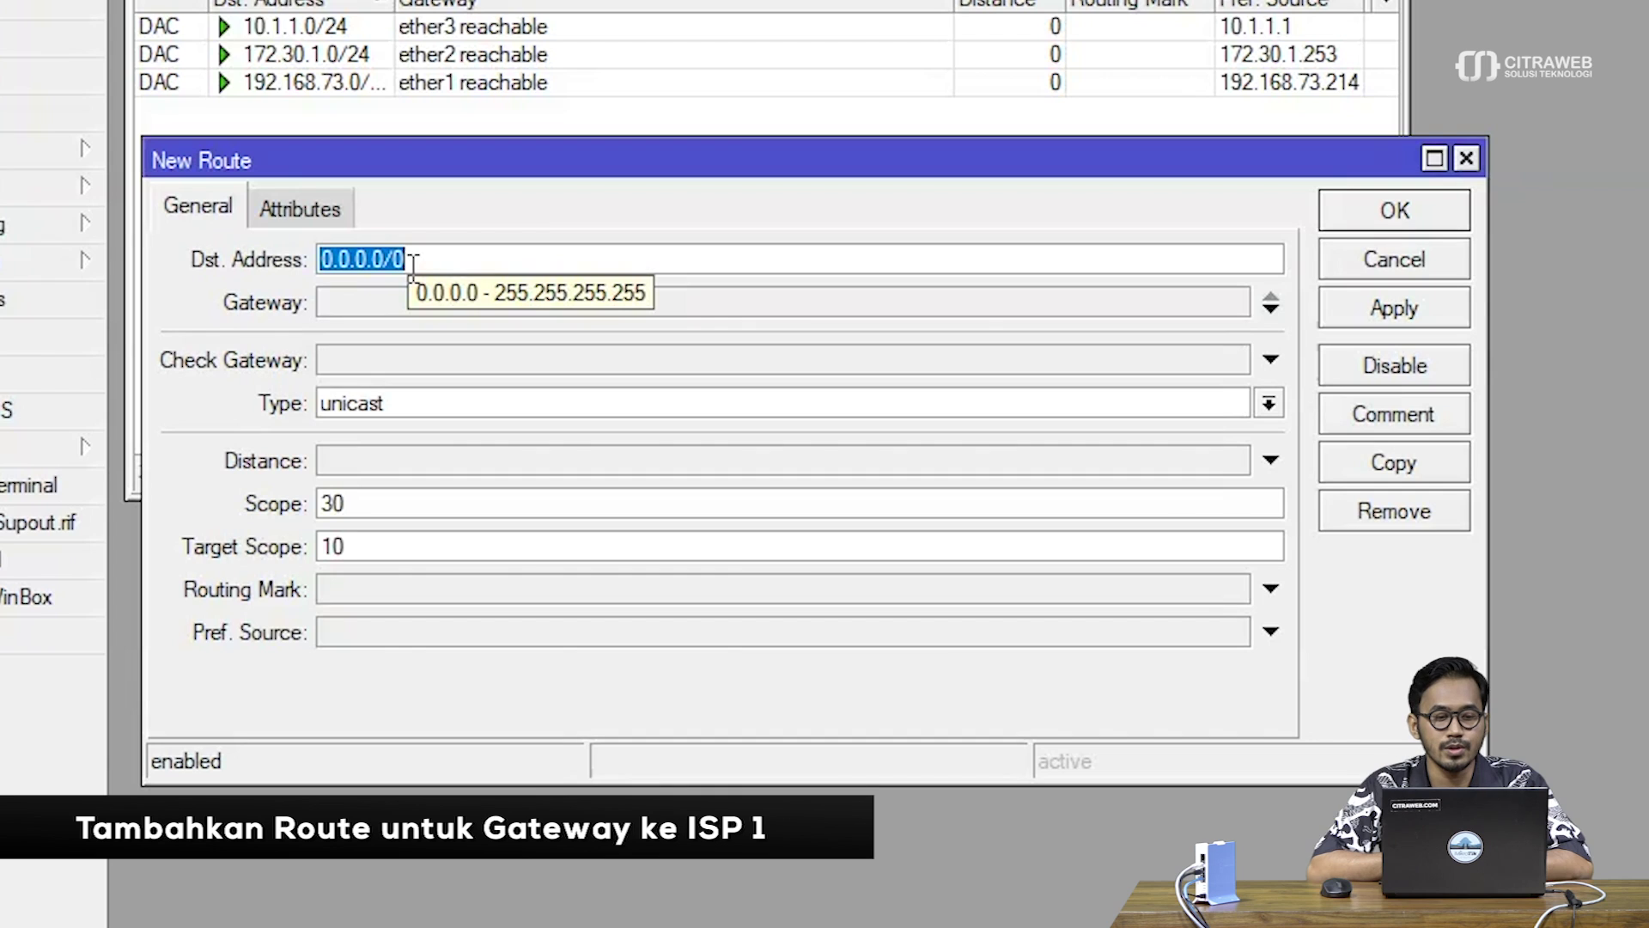
pyautogui.write('8.')
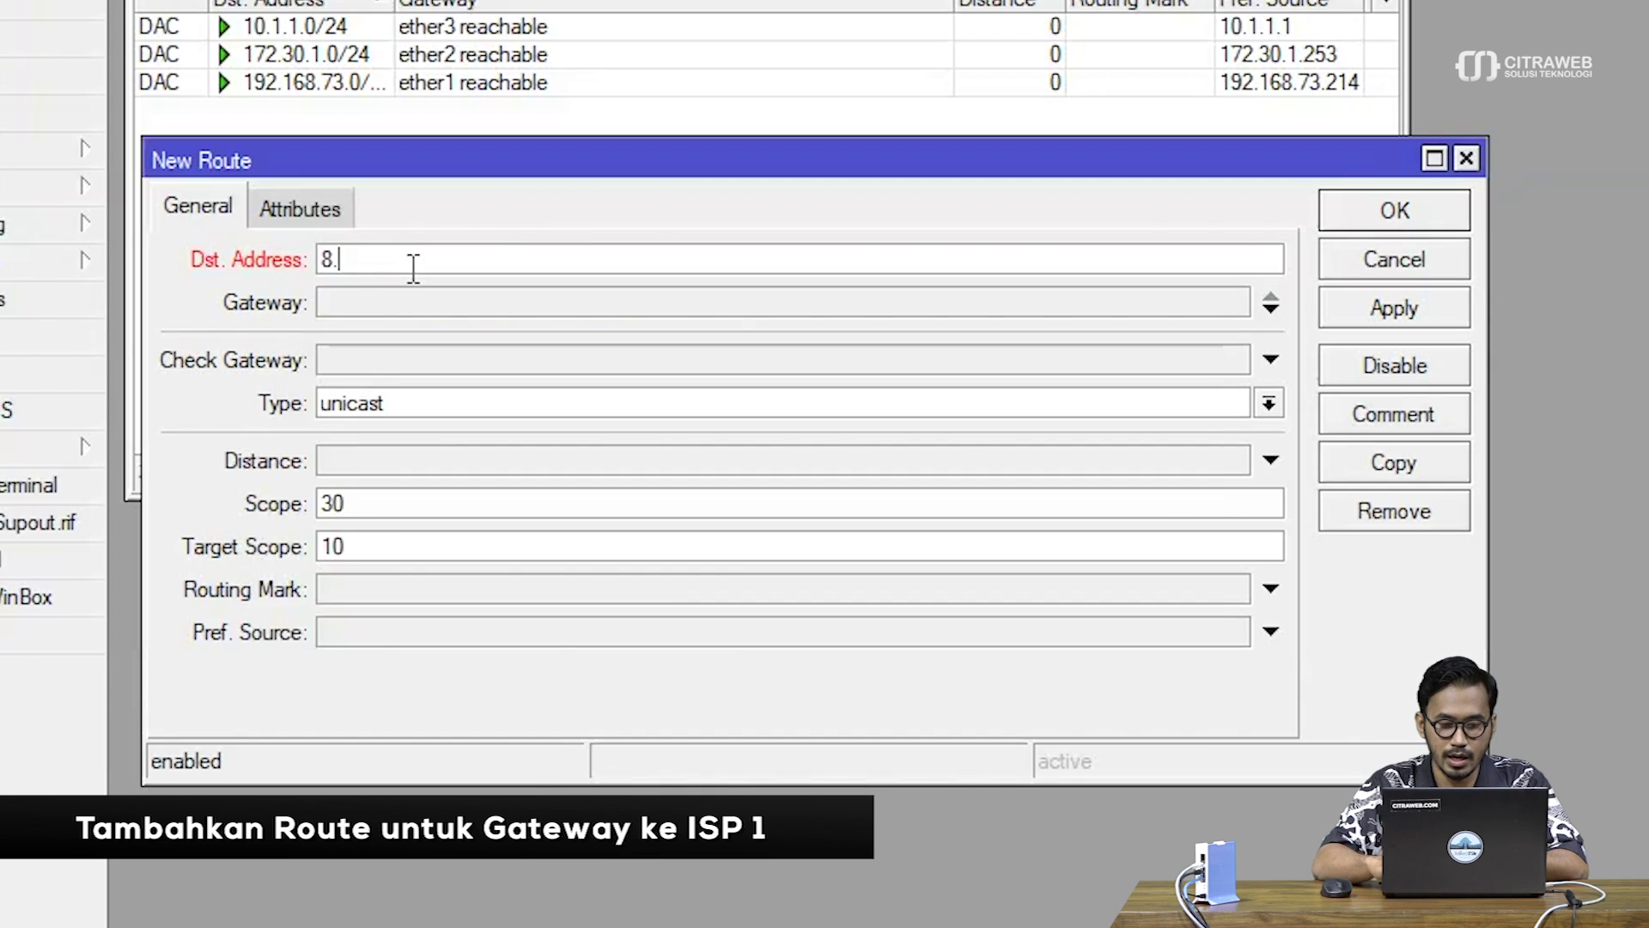
pyautogui.write('8.8.8')
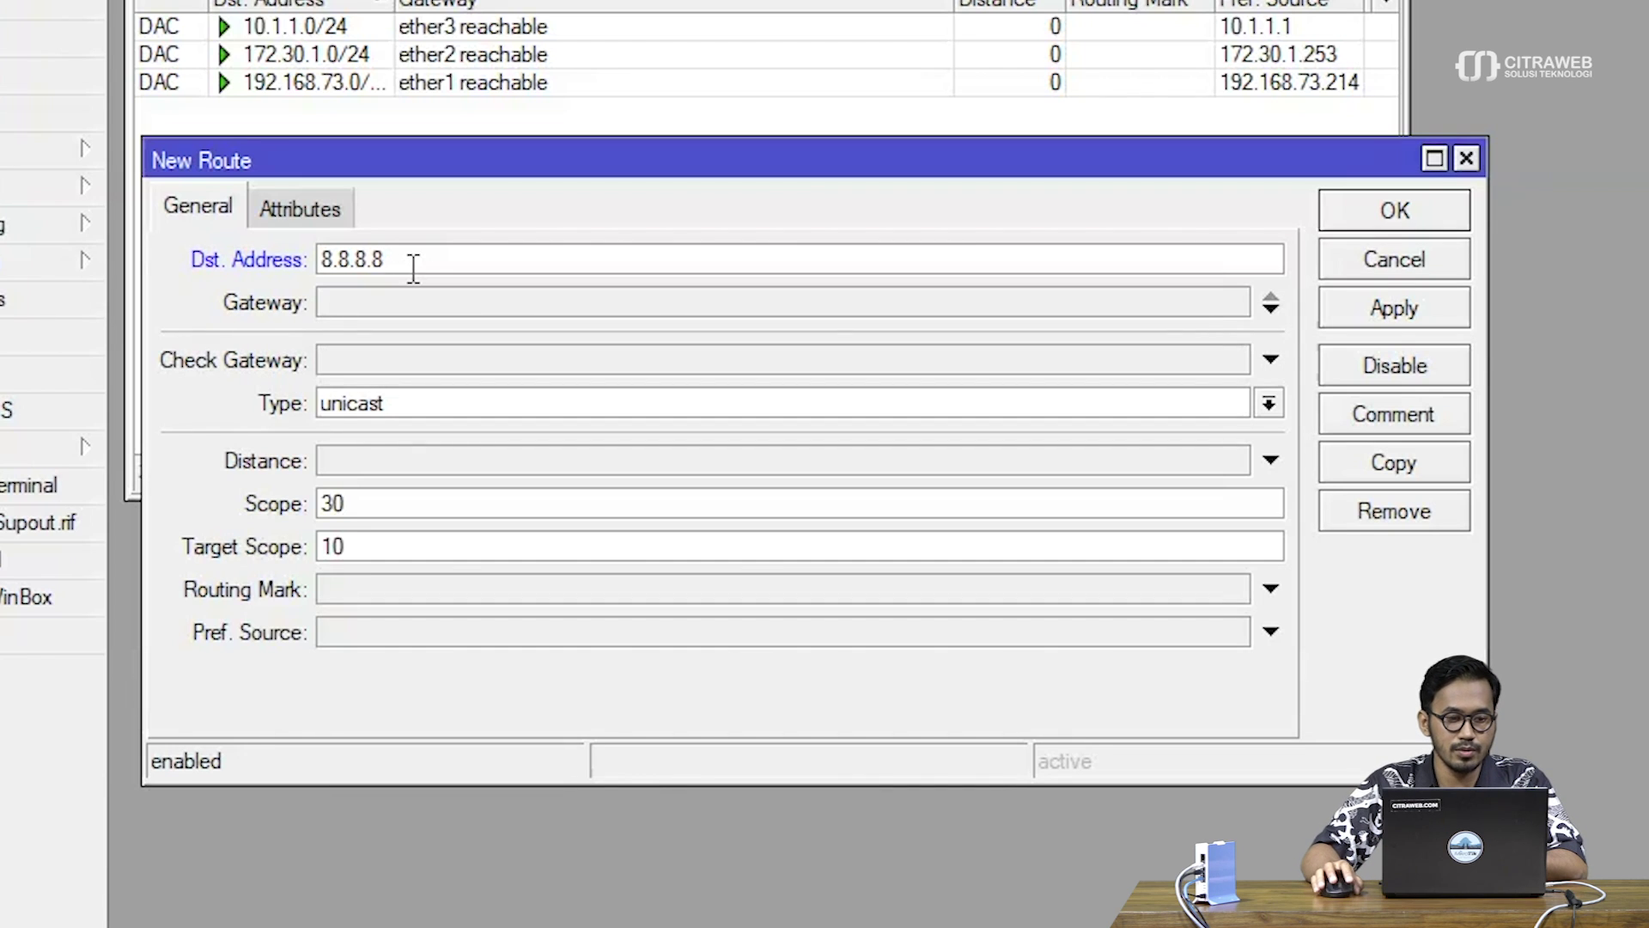
pyautogui.click(411, 311)
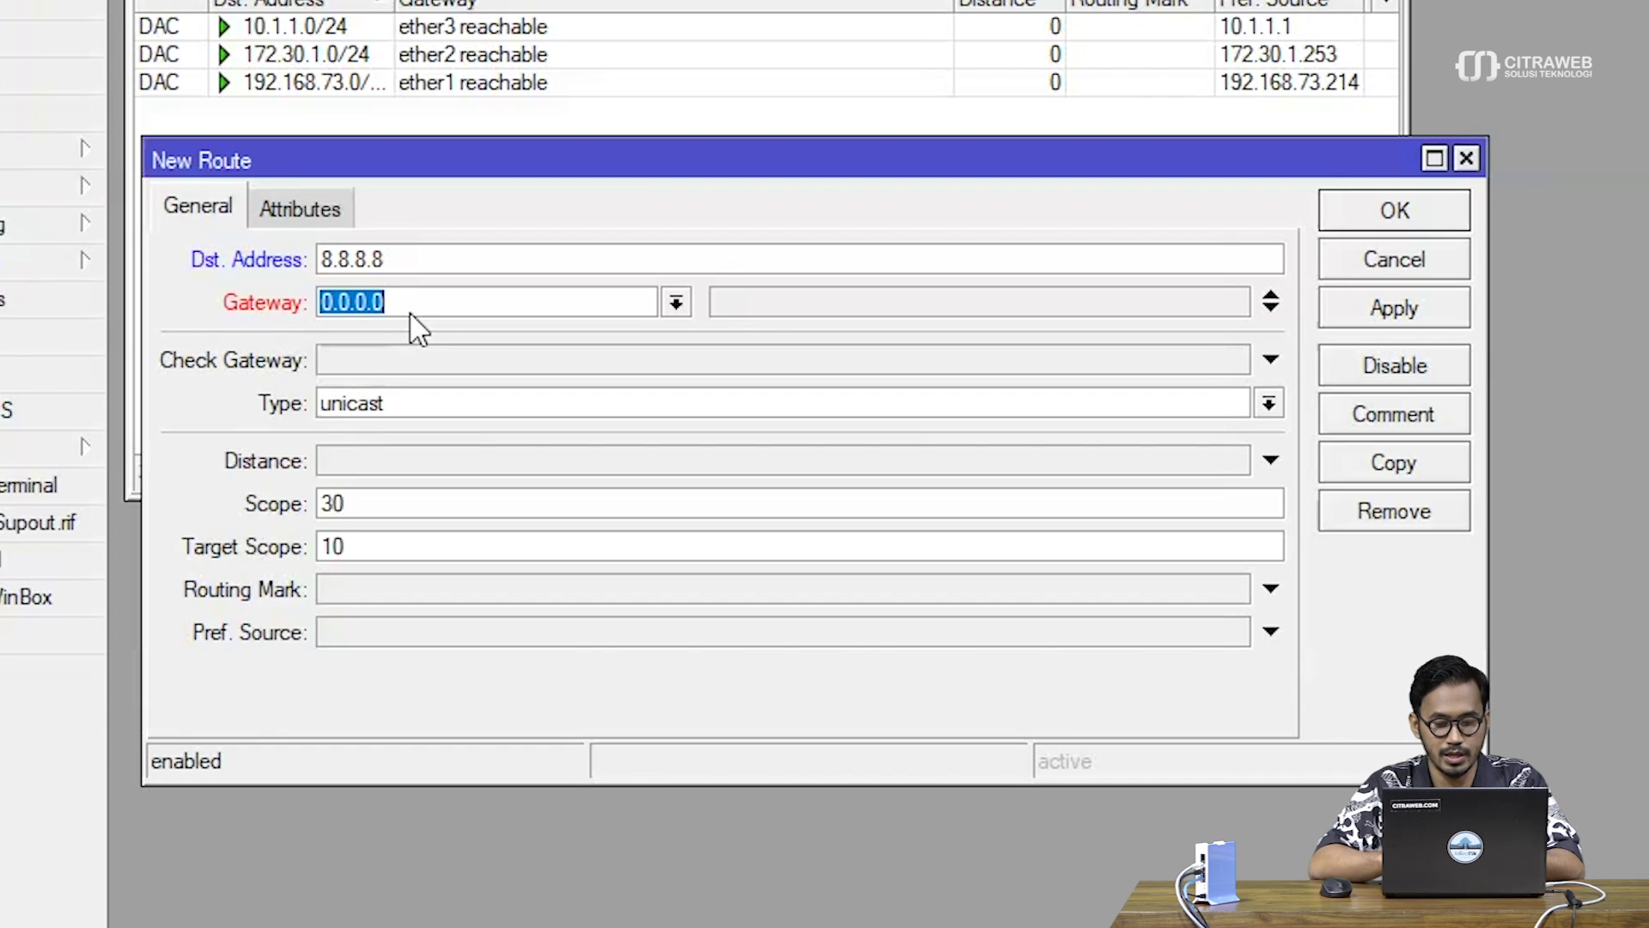
pyautogui.write('192.168.')
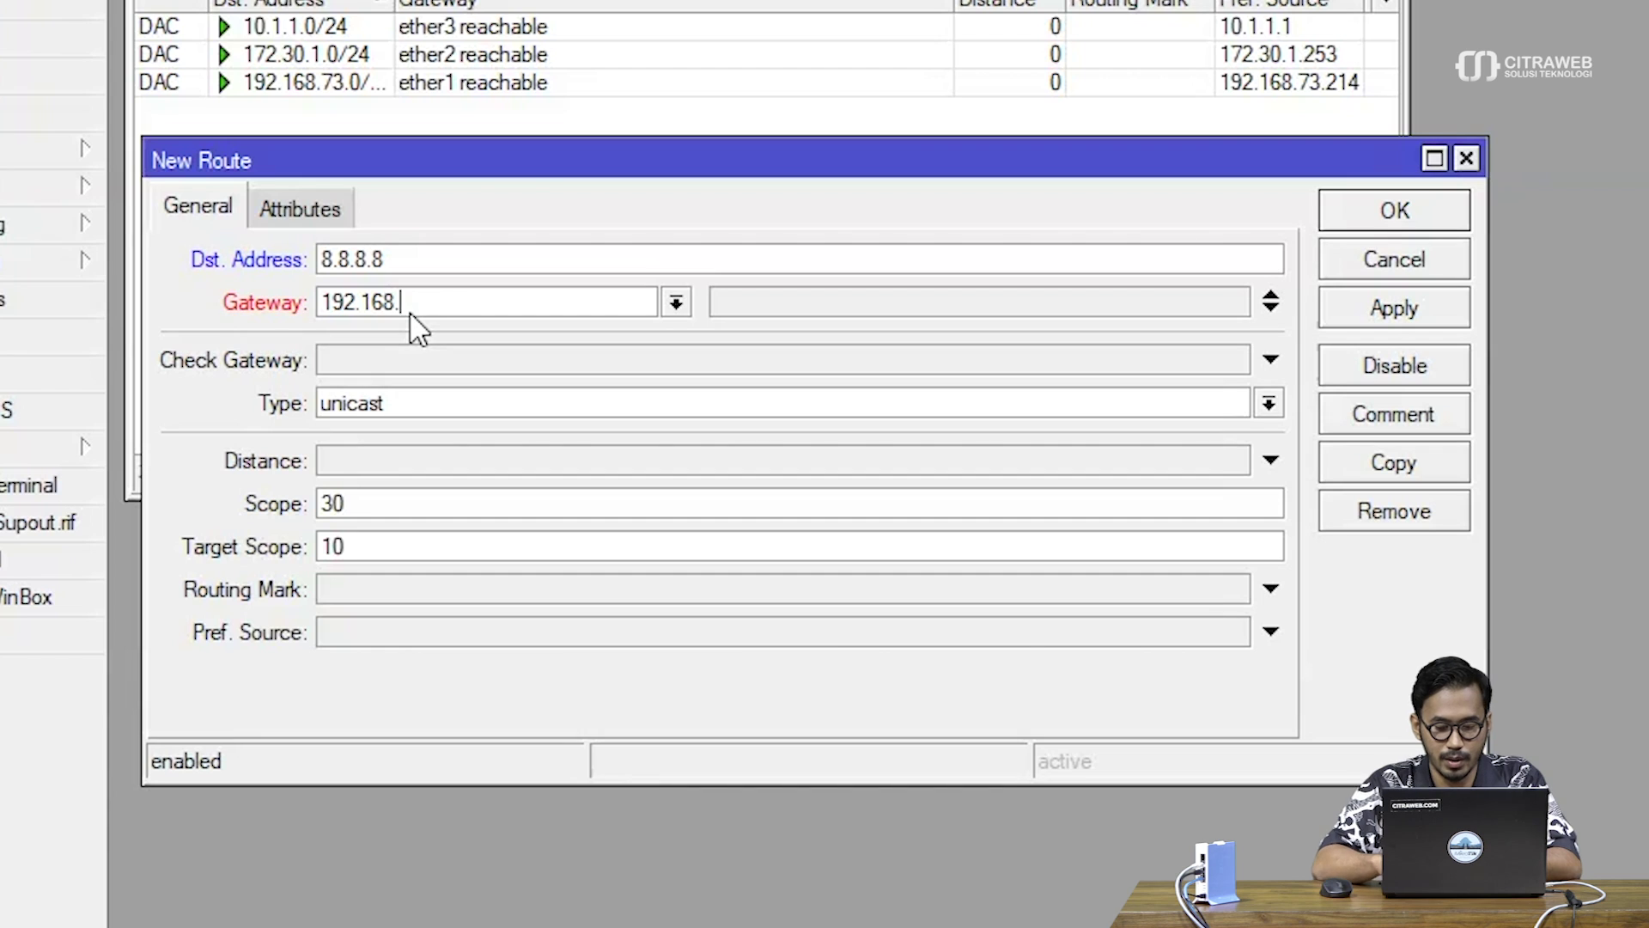
pyautogui.write('73.1')
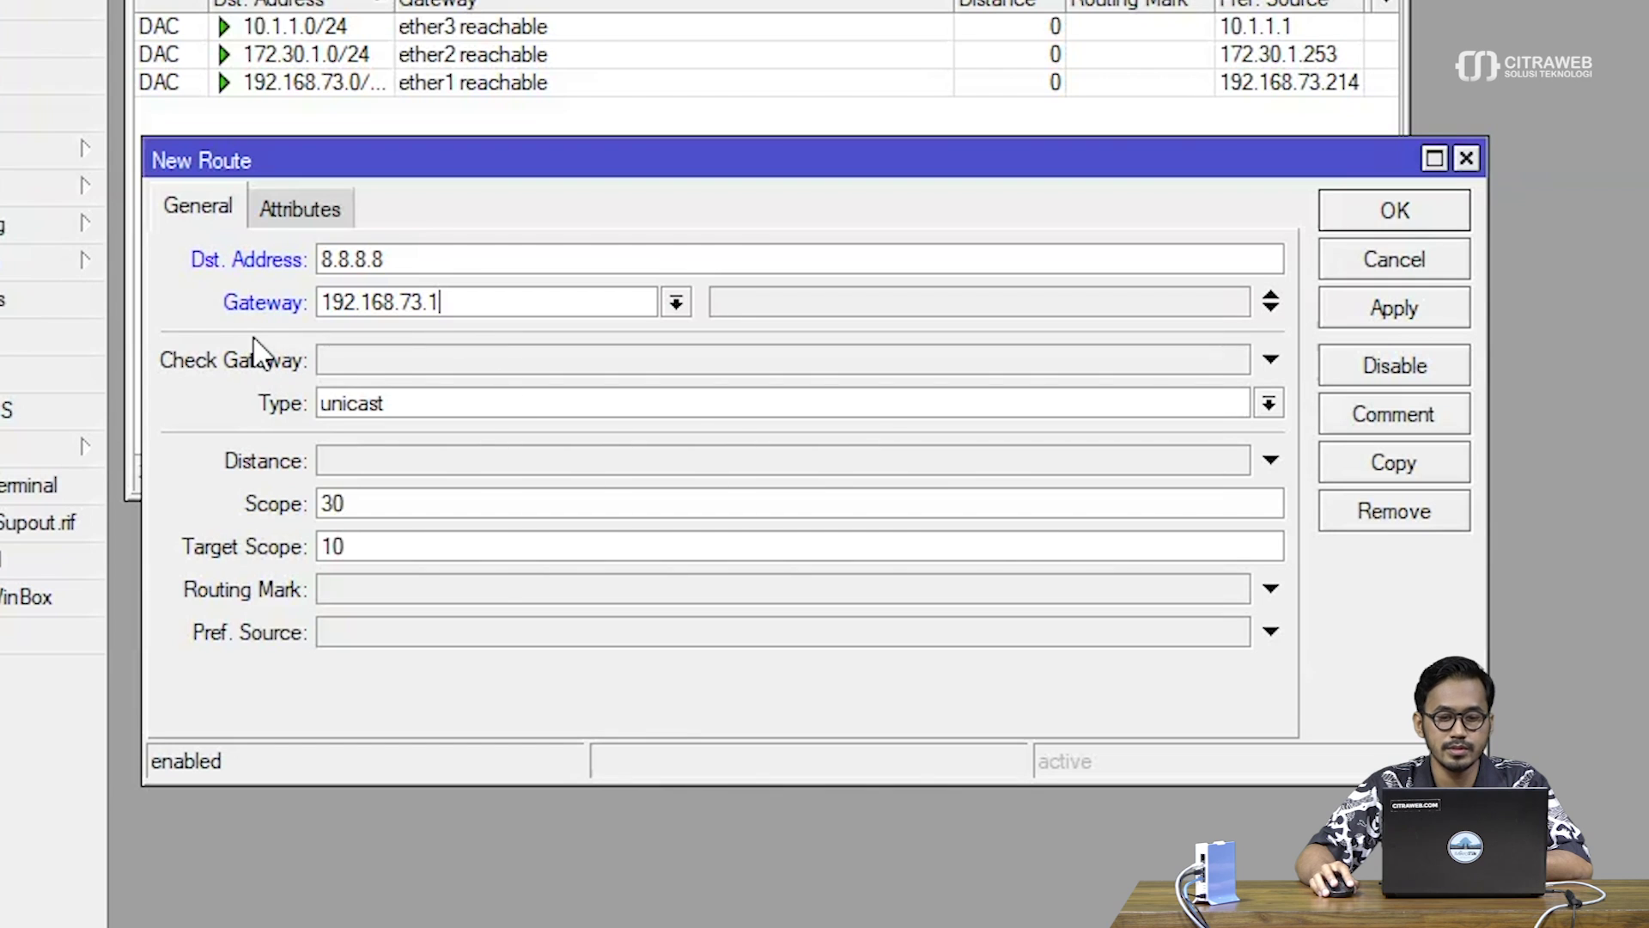
pyautogui.click(1369, 316)
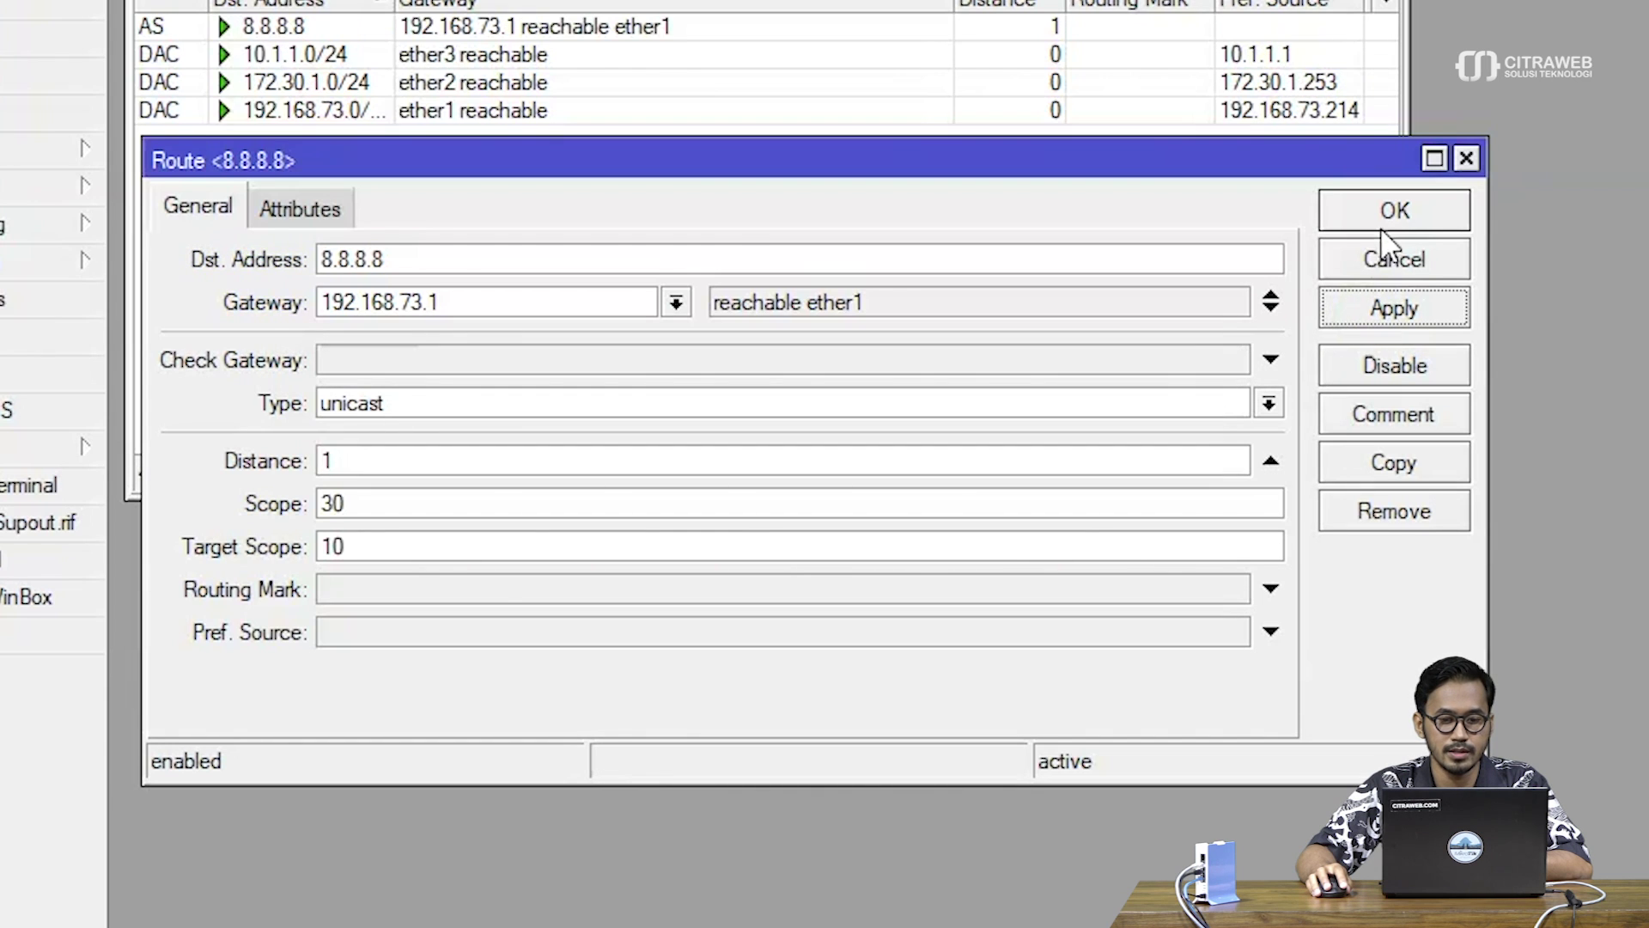
pyautogui.click(1389, 221)
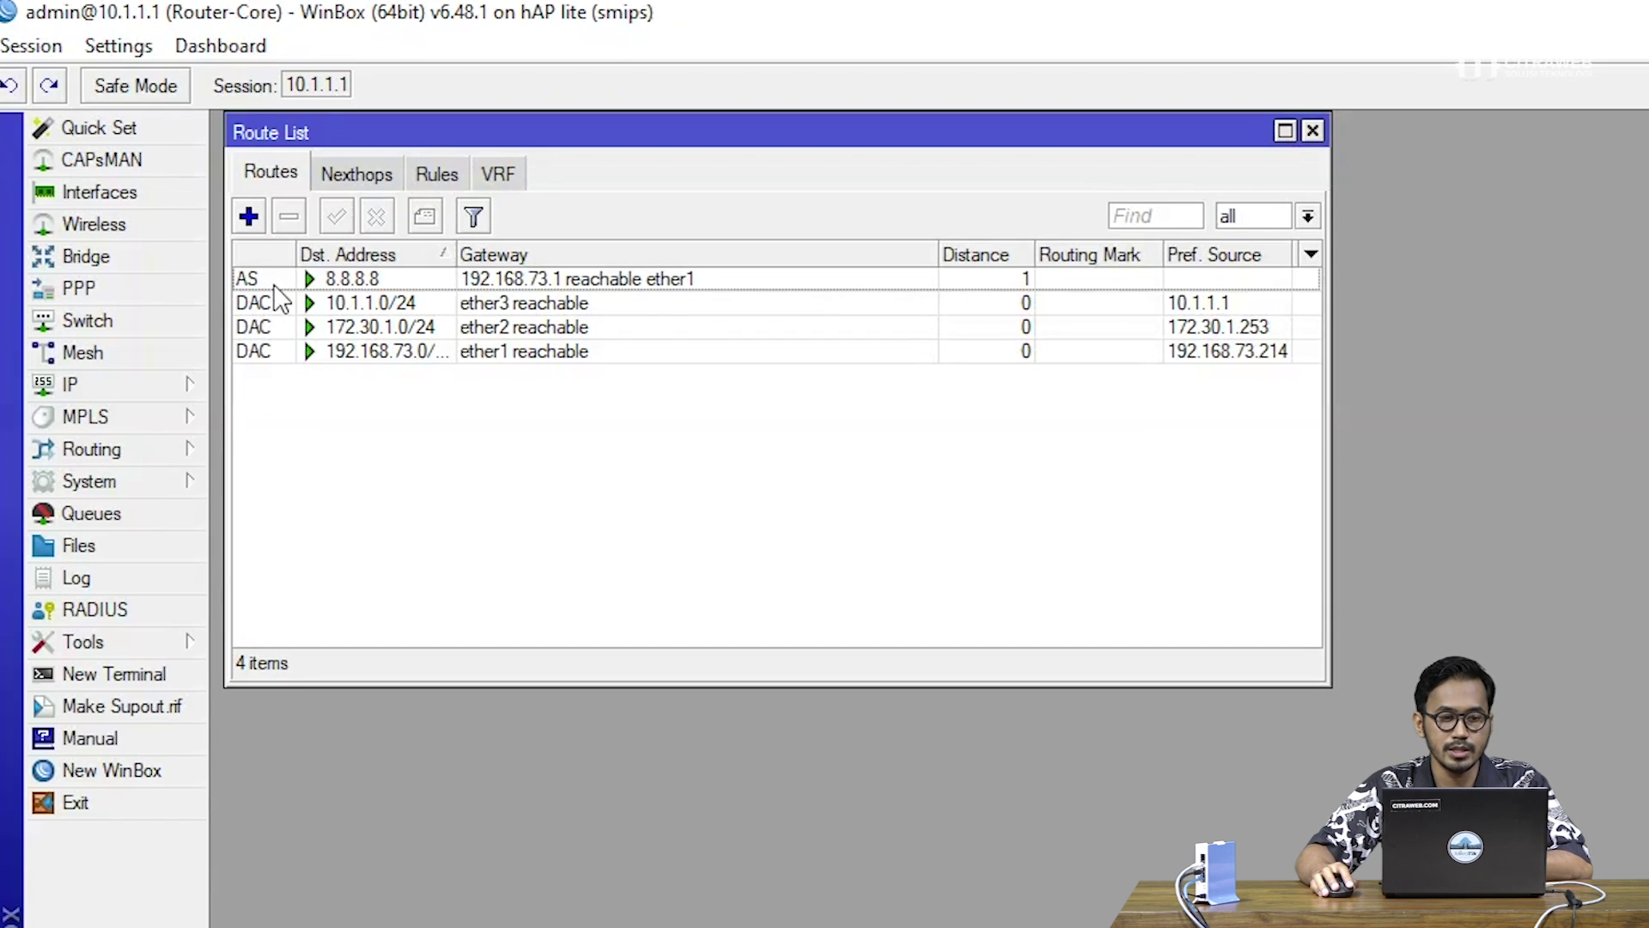
# Add a route for destination 1.1.1.1 through gateway 172.30.1.1, and narrow the route list's Gateway column.
pyautogui.click(249, 216)
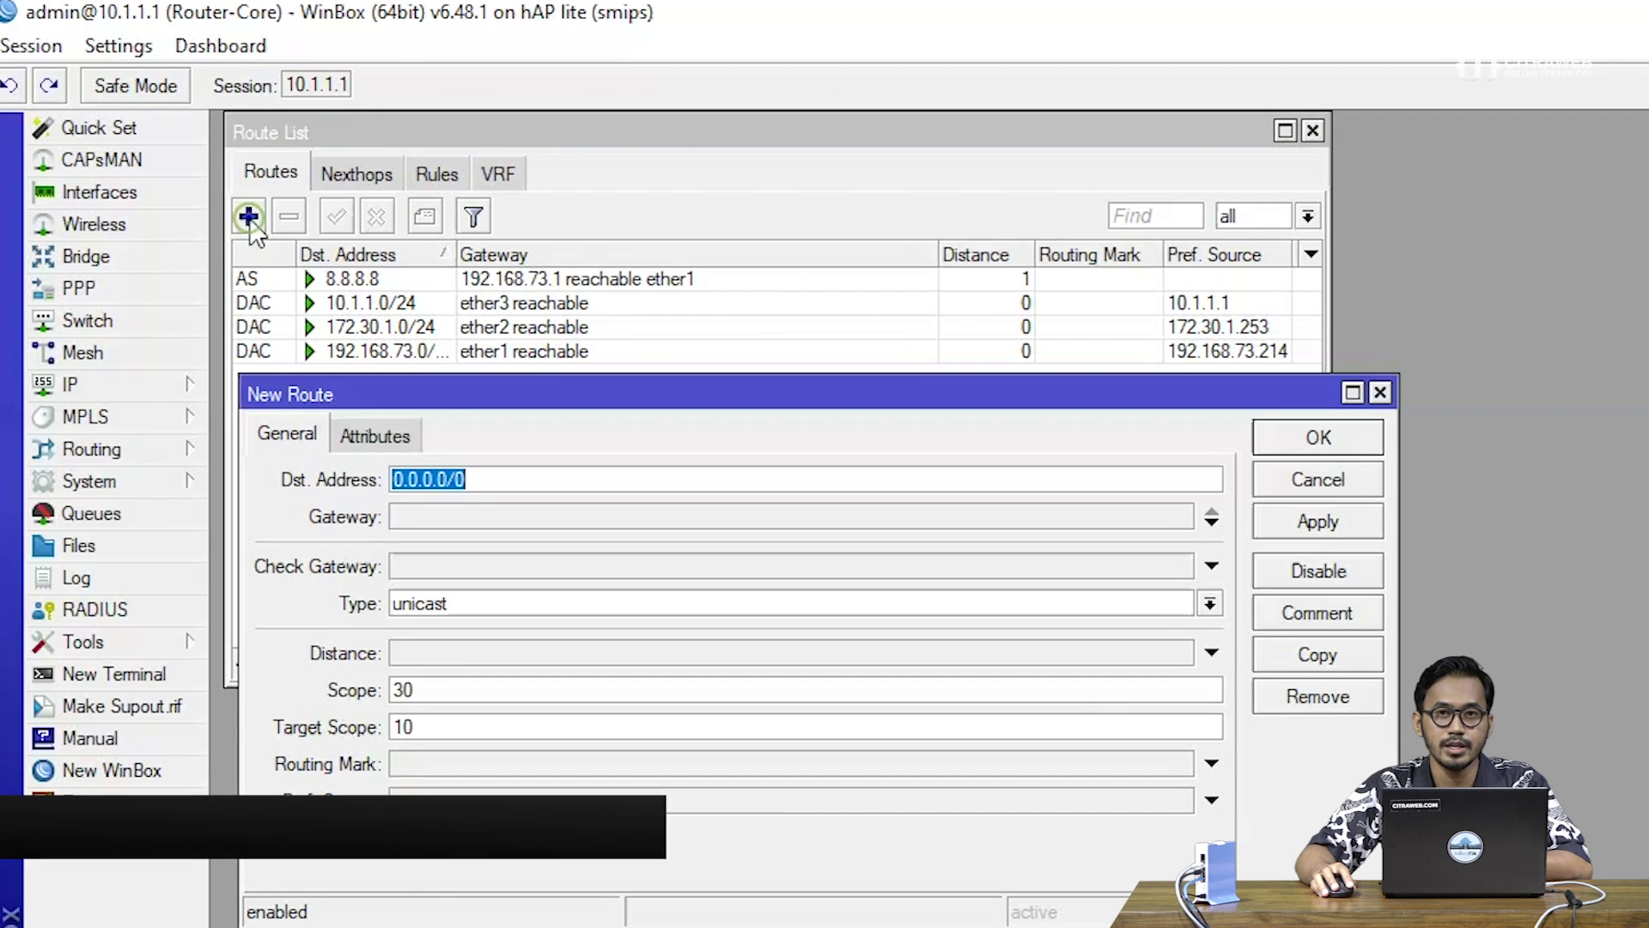
pyautogui.moveTo(470, 408); pyautogui.dragTo(452, 397)
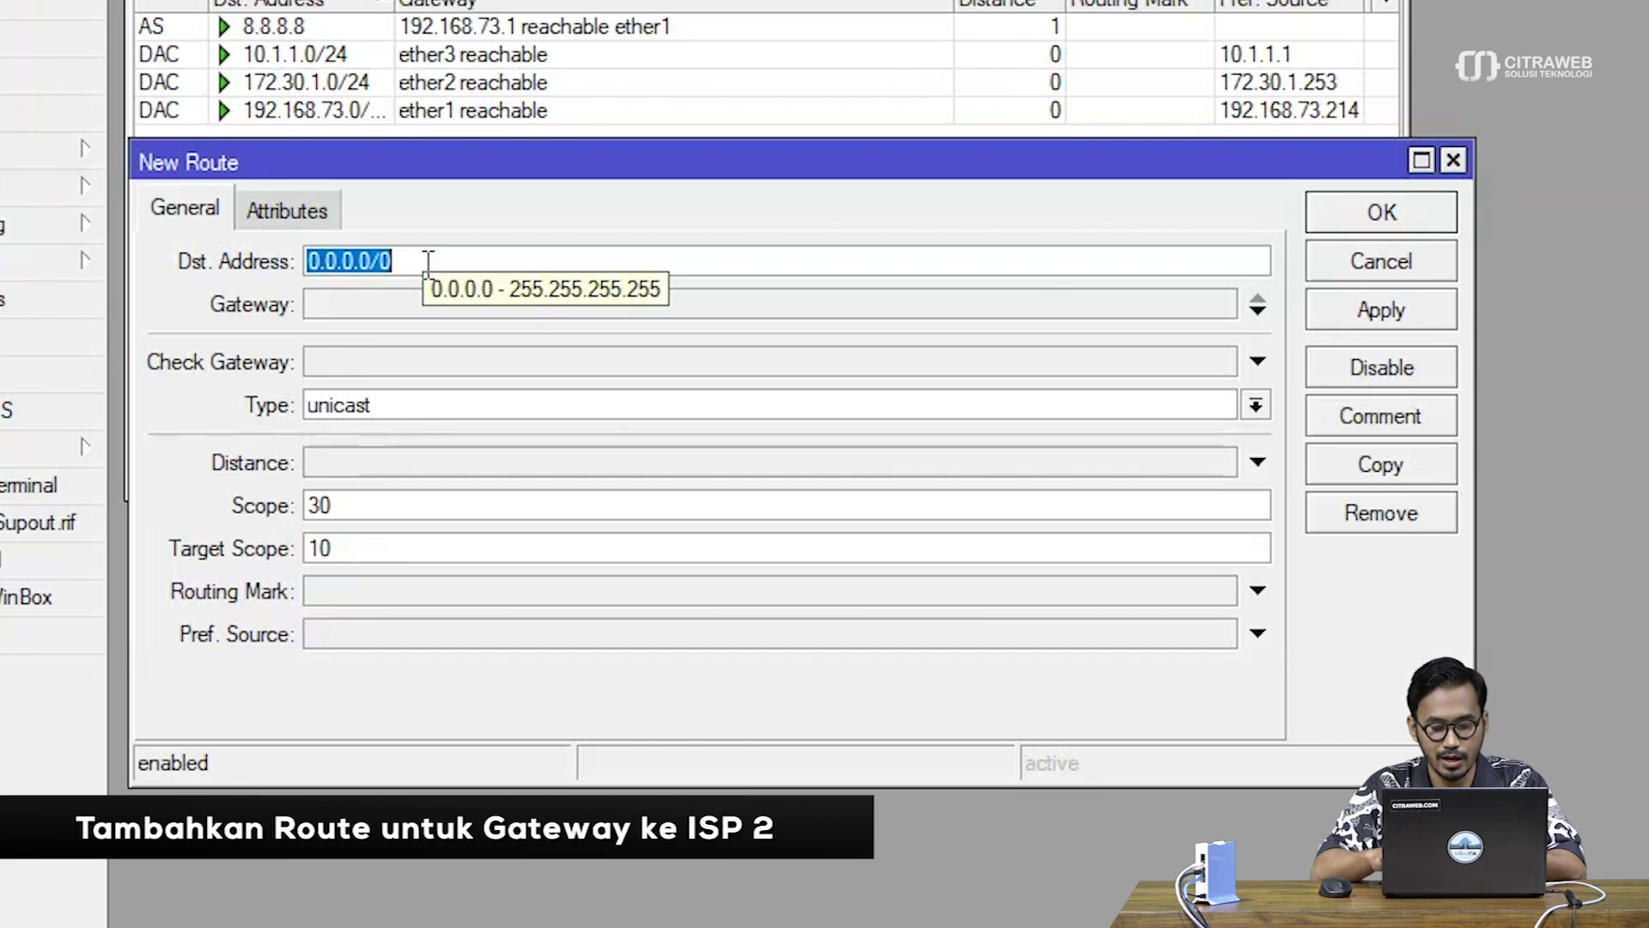
pyautogui.write('1.1.1.1')
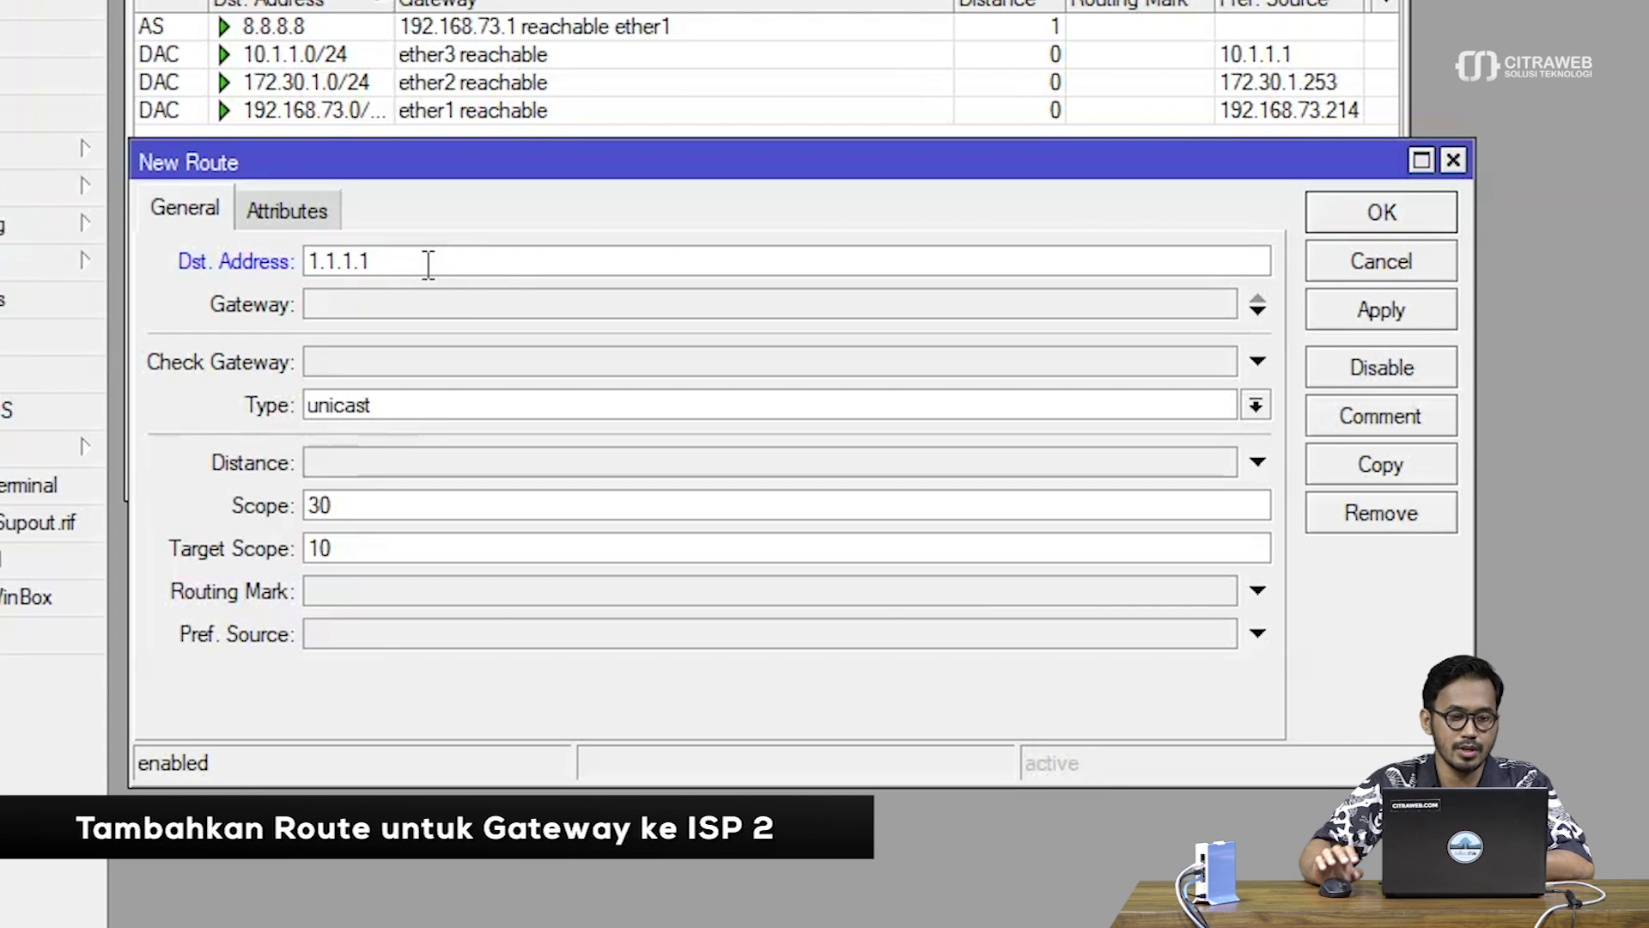
pyautogui.click(418, 324)
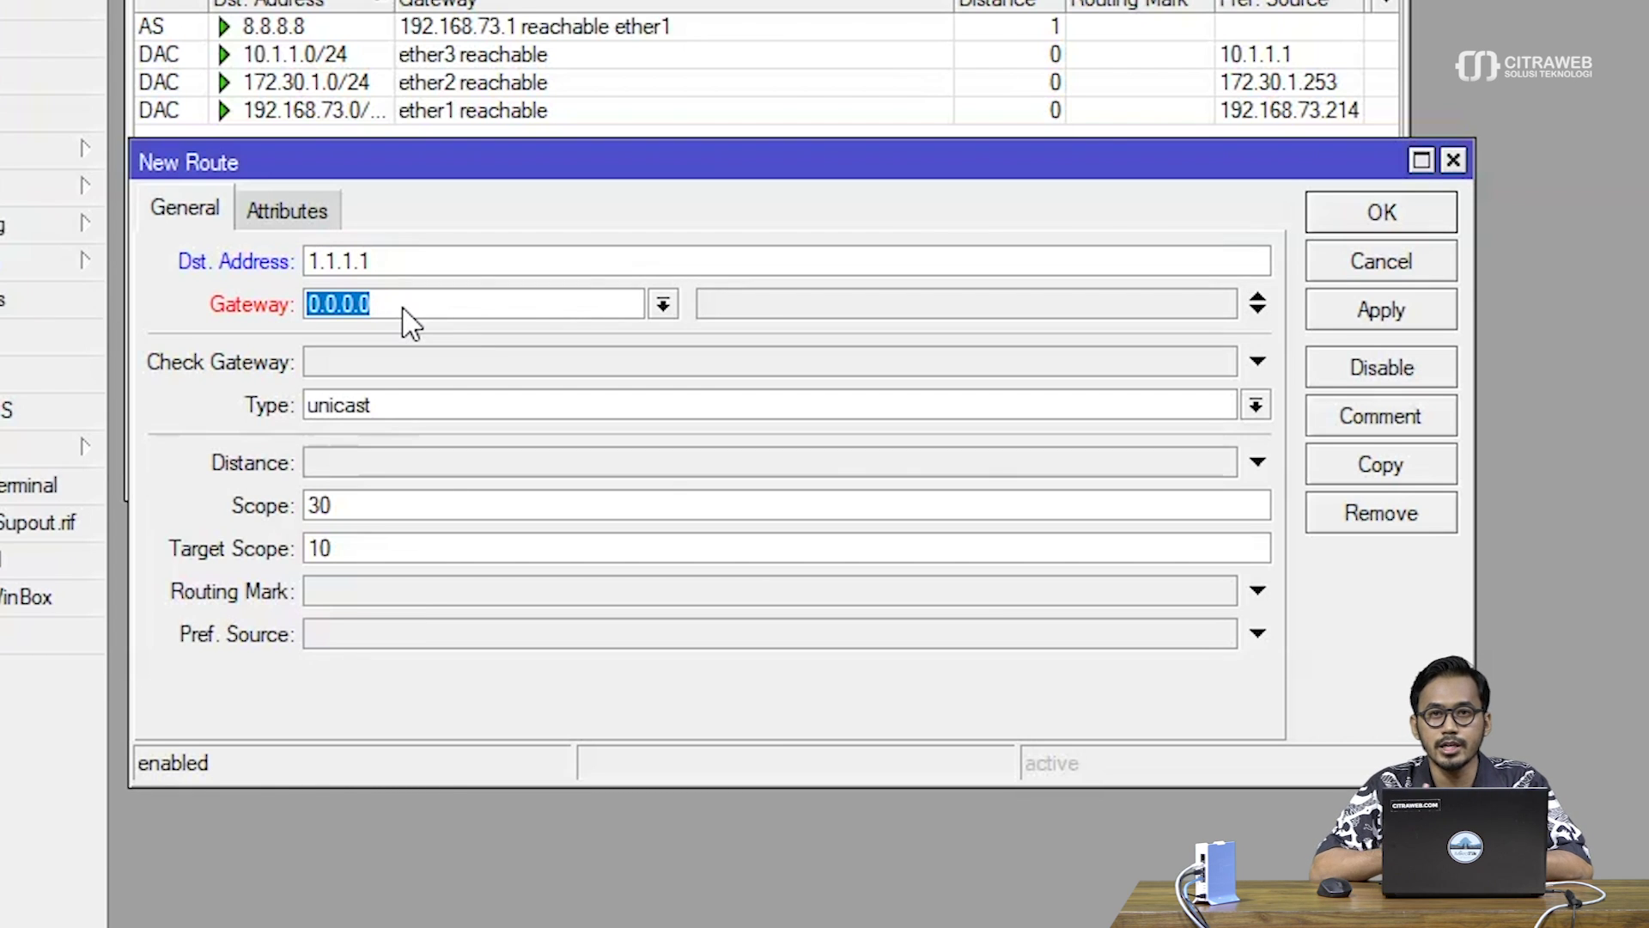
pyautogui.write('17')
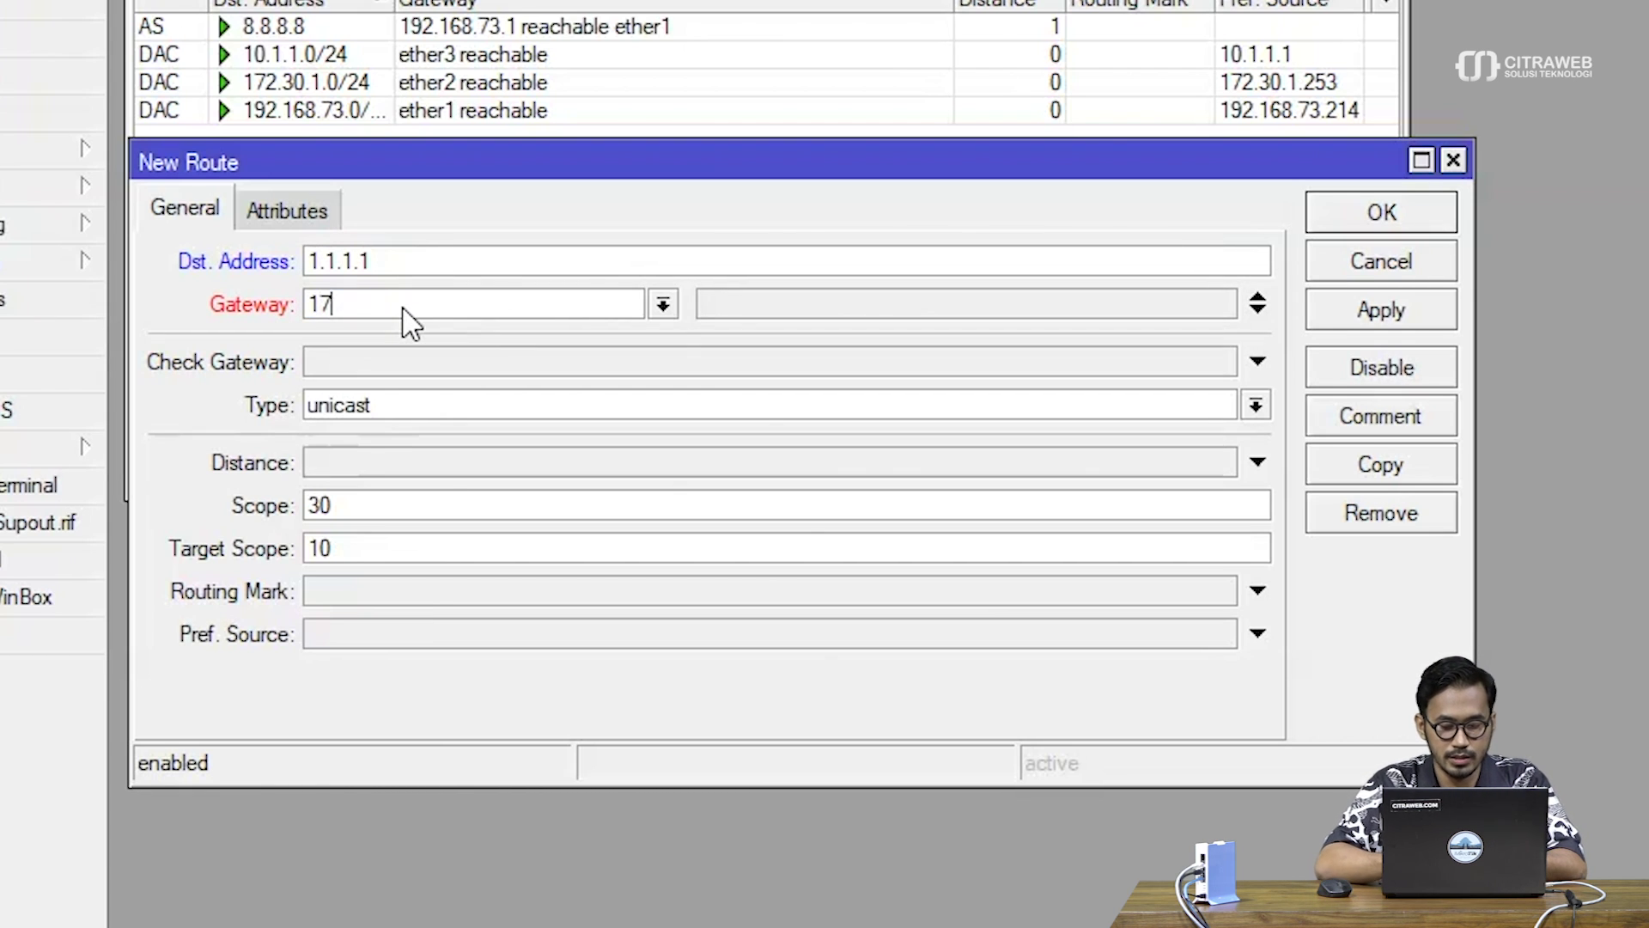
pyautogui.write('2.30.1.1')
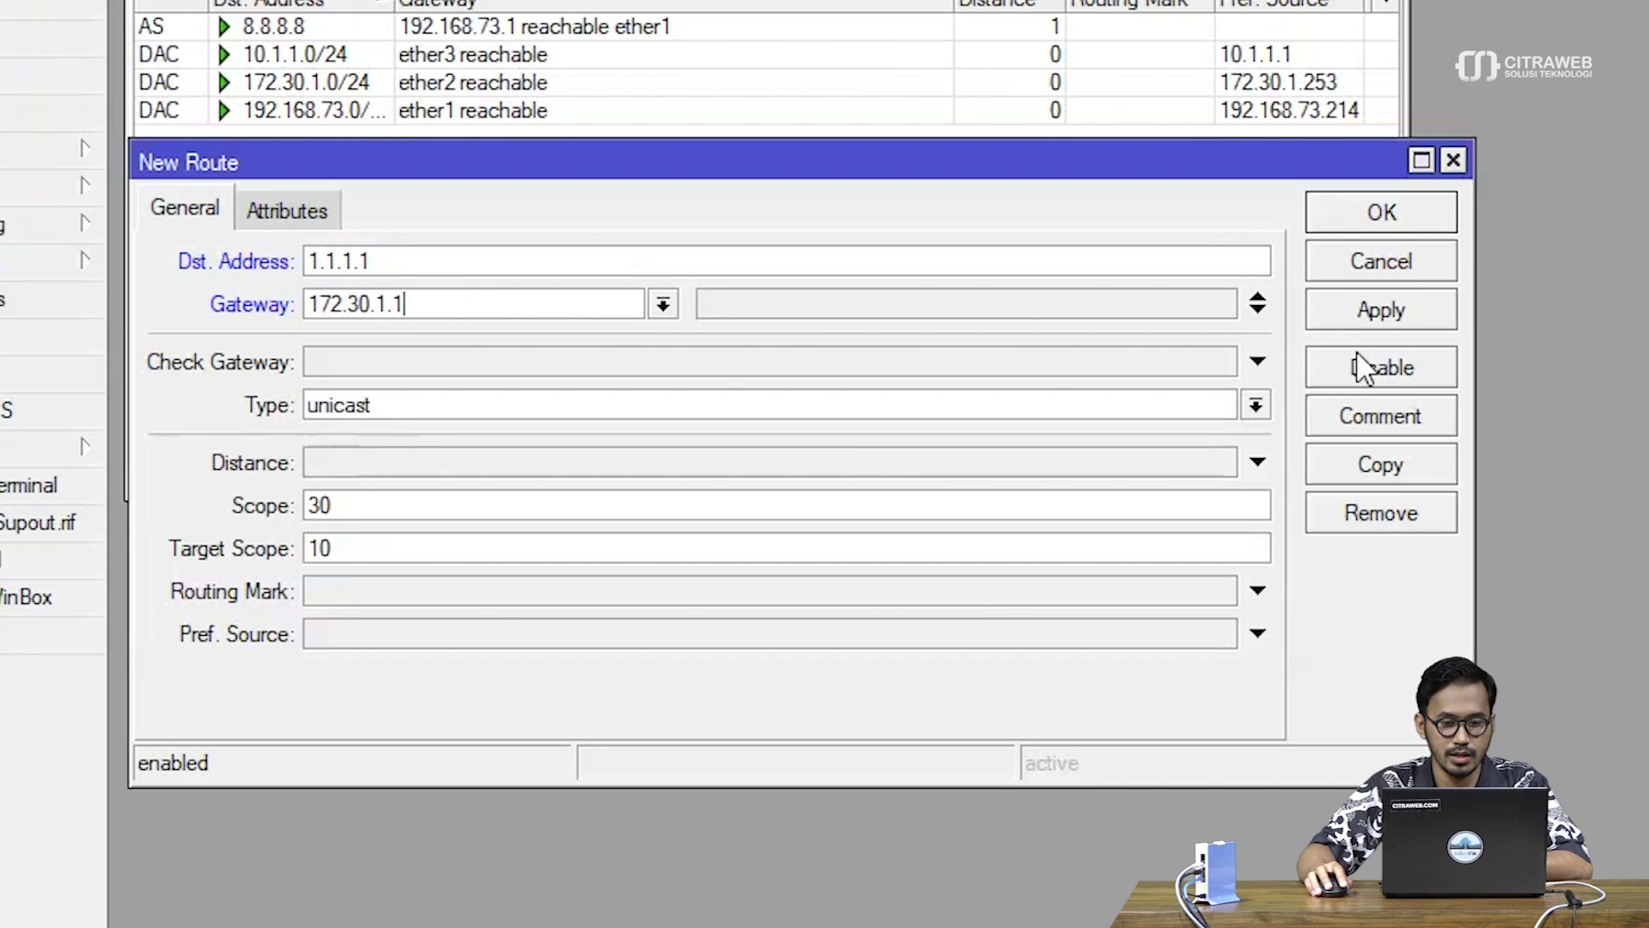
pyautogui.click(1396, 315)
pyautogui.click(1382, 211)
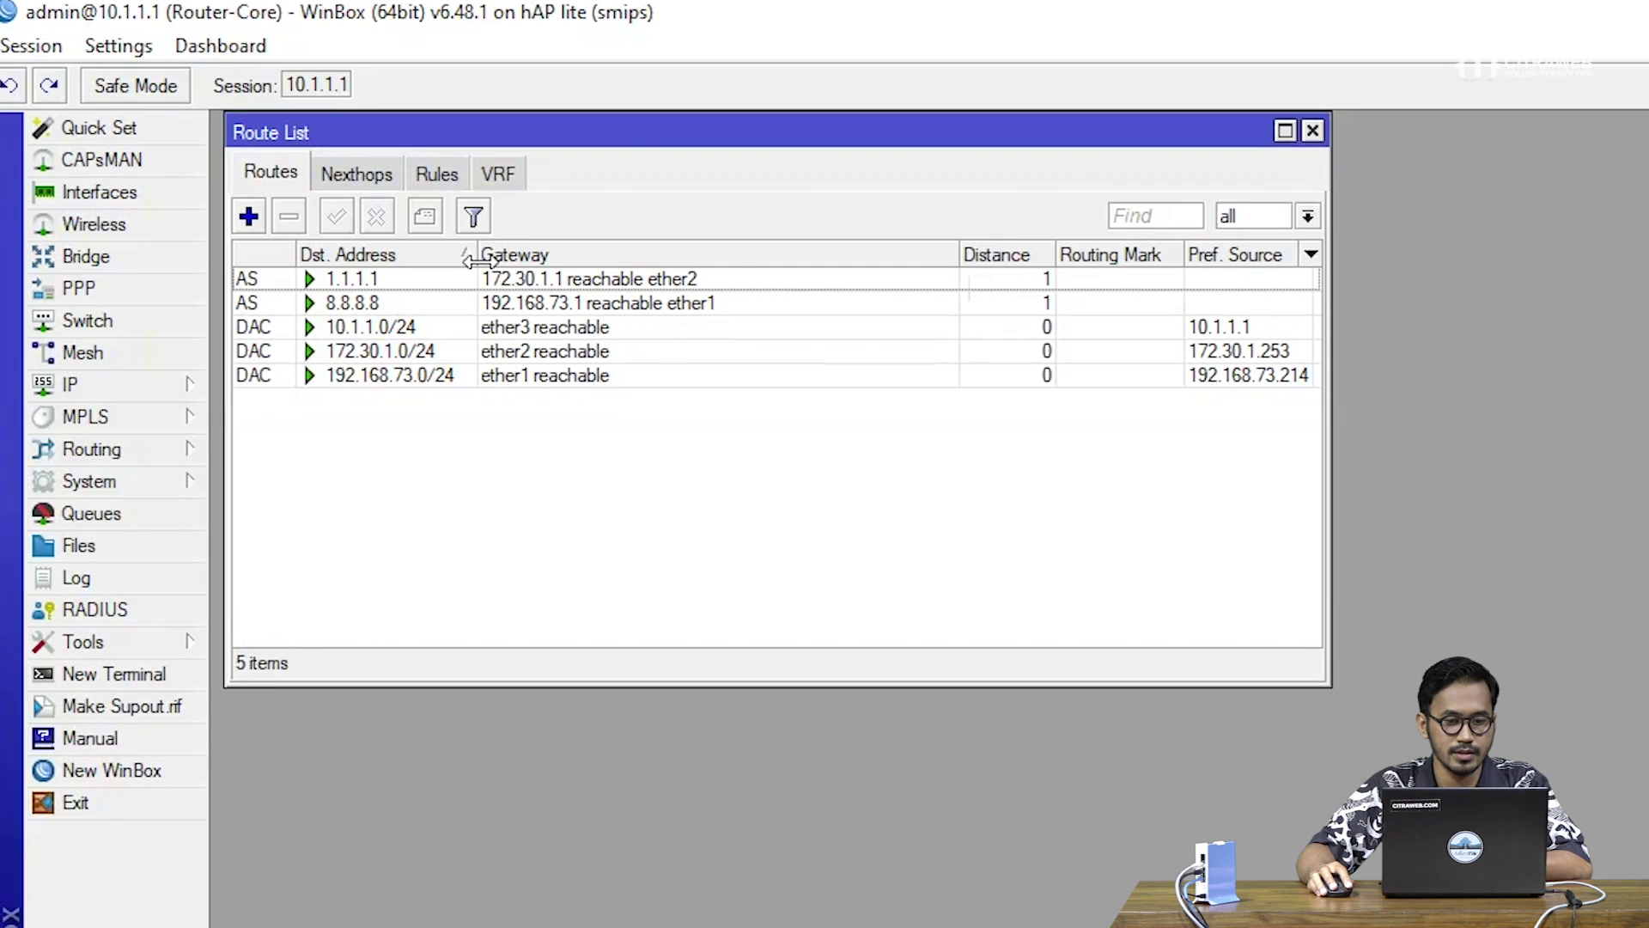
pyautogui.moveTo(960, 249); pyautogui.dragTo(746, 249)
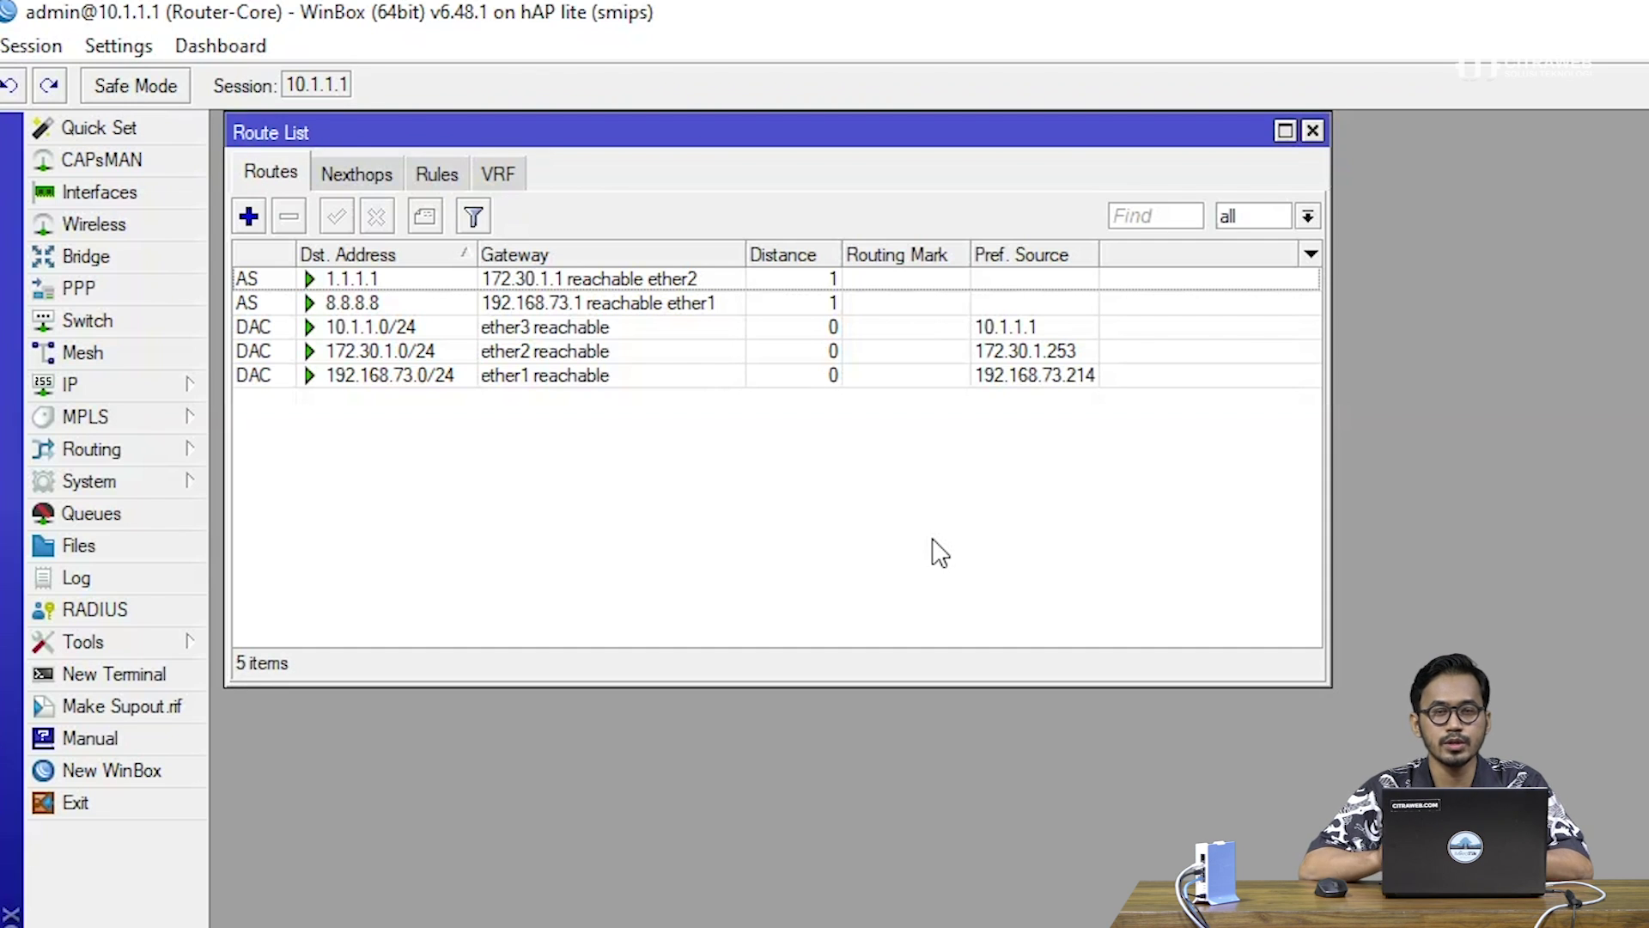
# Start a new default route for 0.0.0.0/0 with gateway 8.8.8.8 and set its gateway check to ping.
pyautogui.click(249, 216)
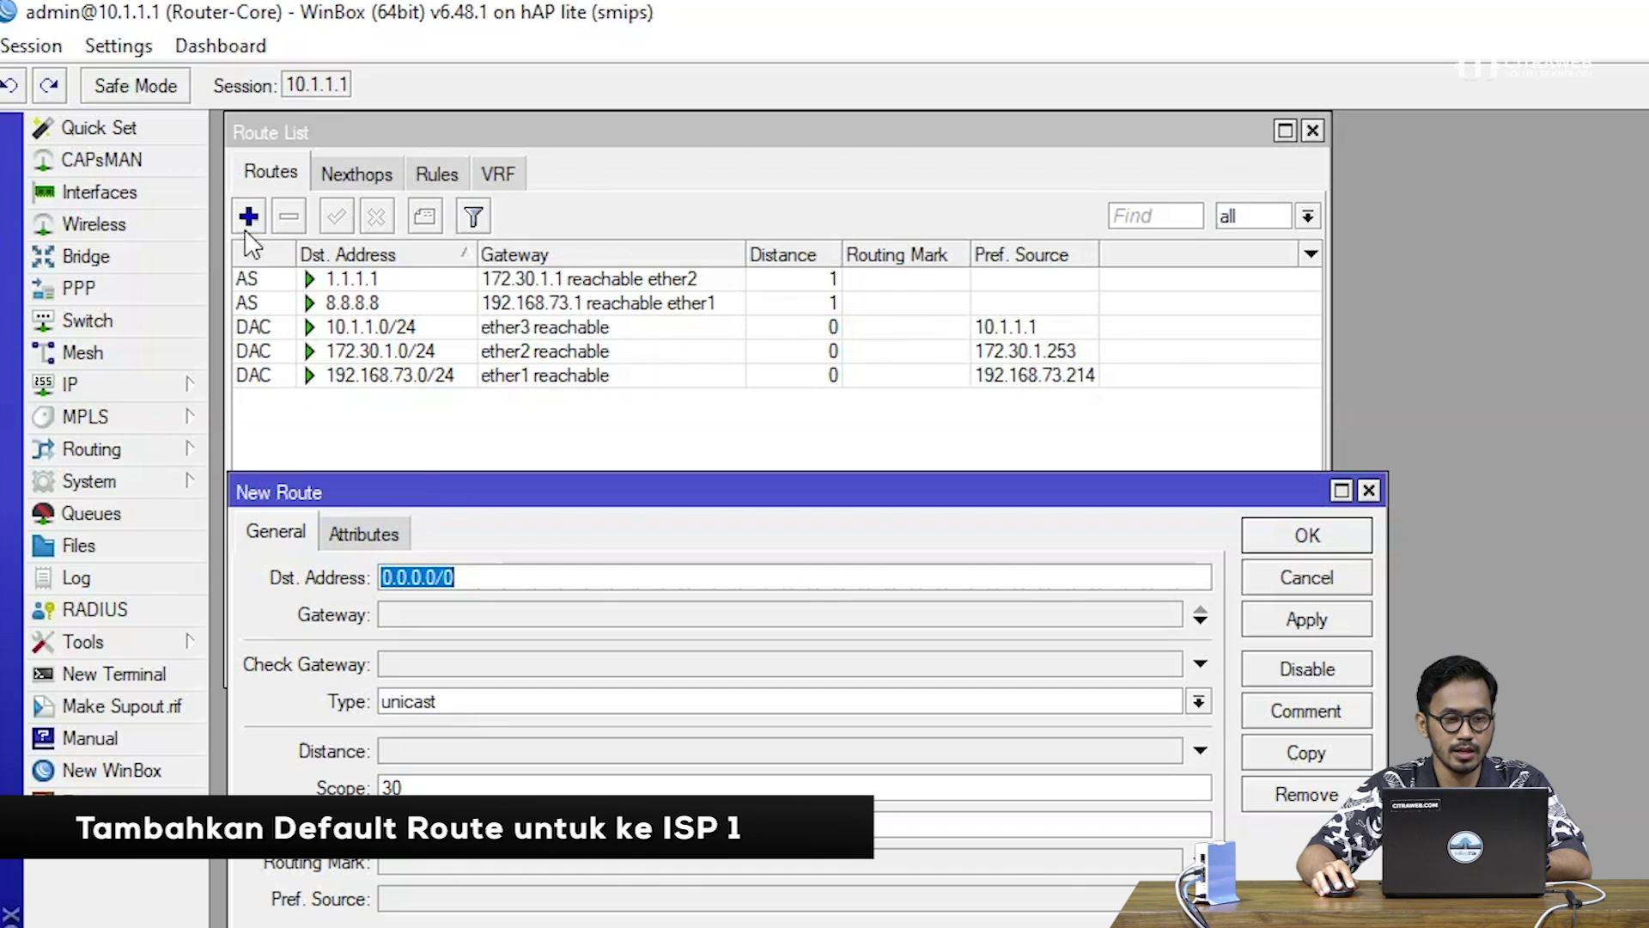
pyautogui.moveTo(342, 505); pyautogui.dragTo(338, 462)
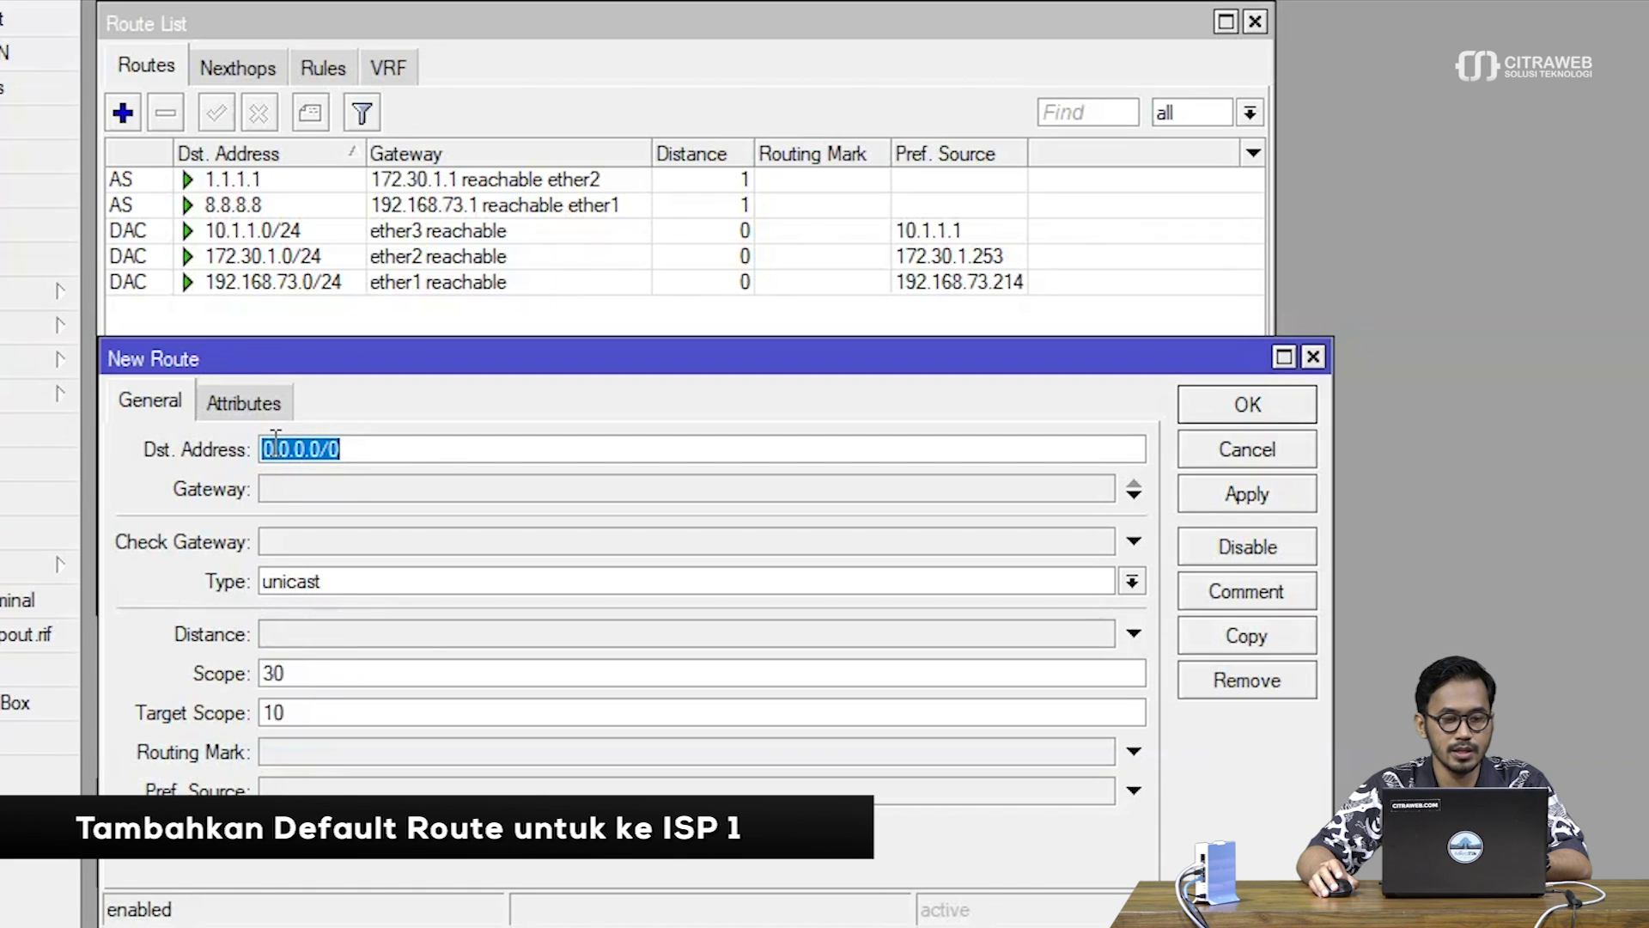
pyautogui.moveTo(276, 436)
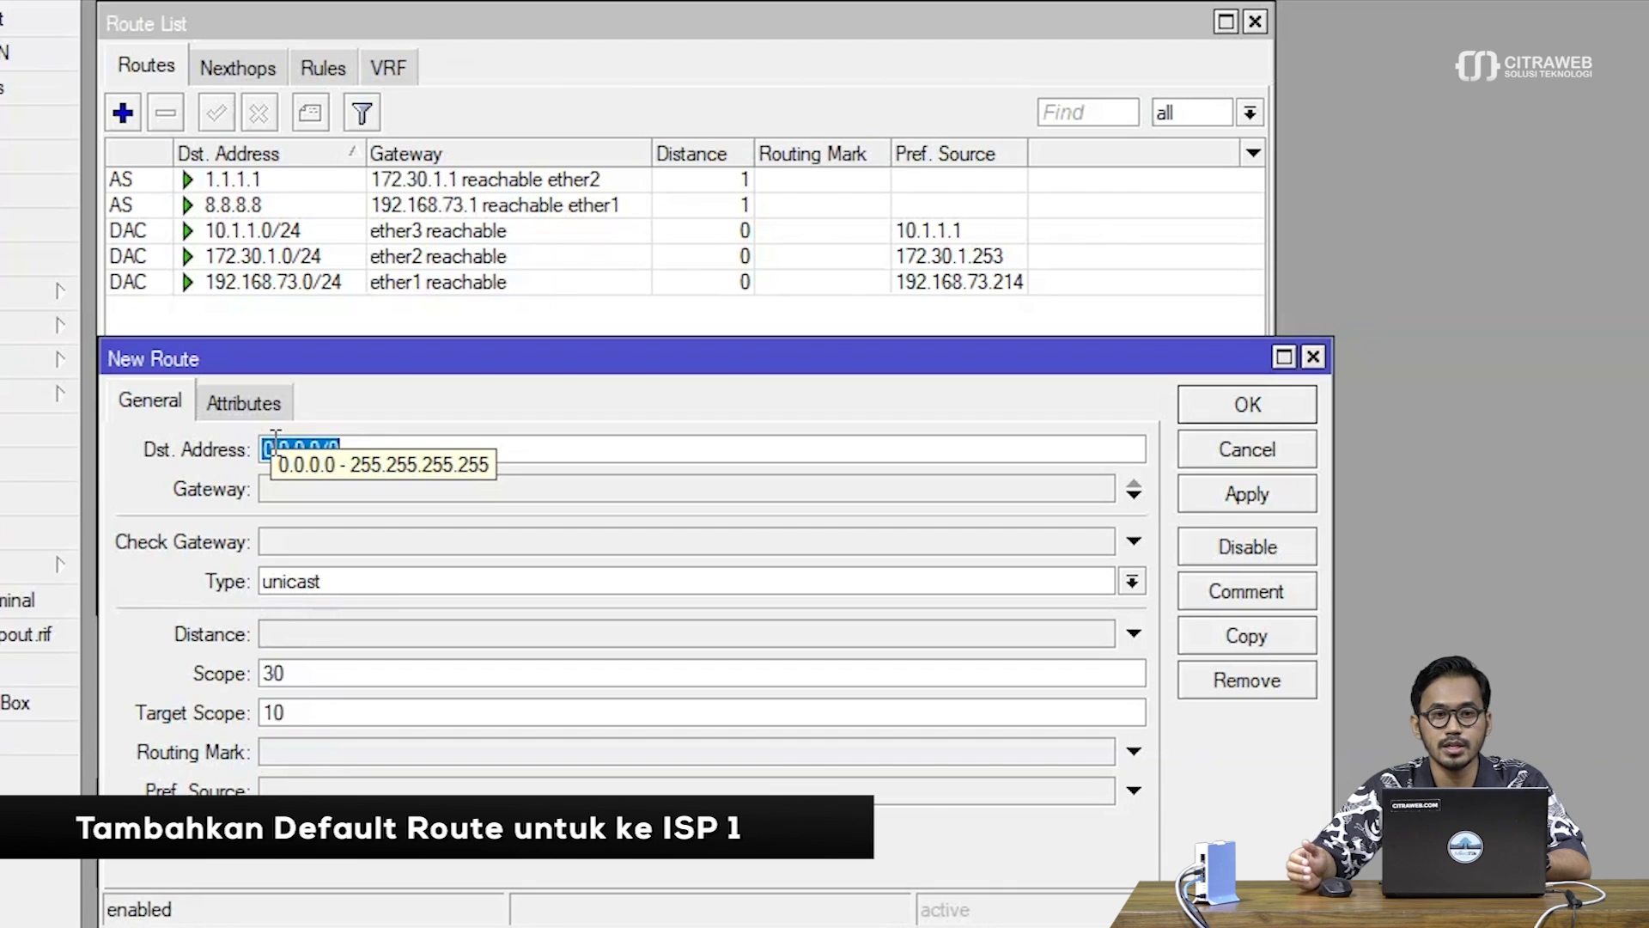
pyautogui.click(288, 486)
pyautogui.write('8')
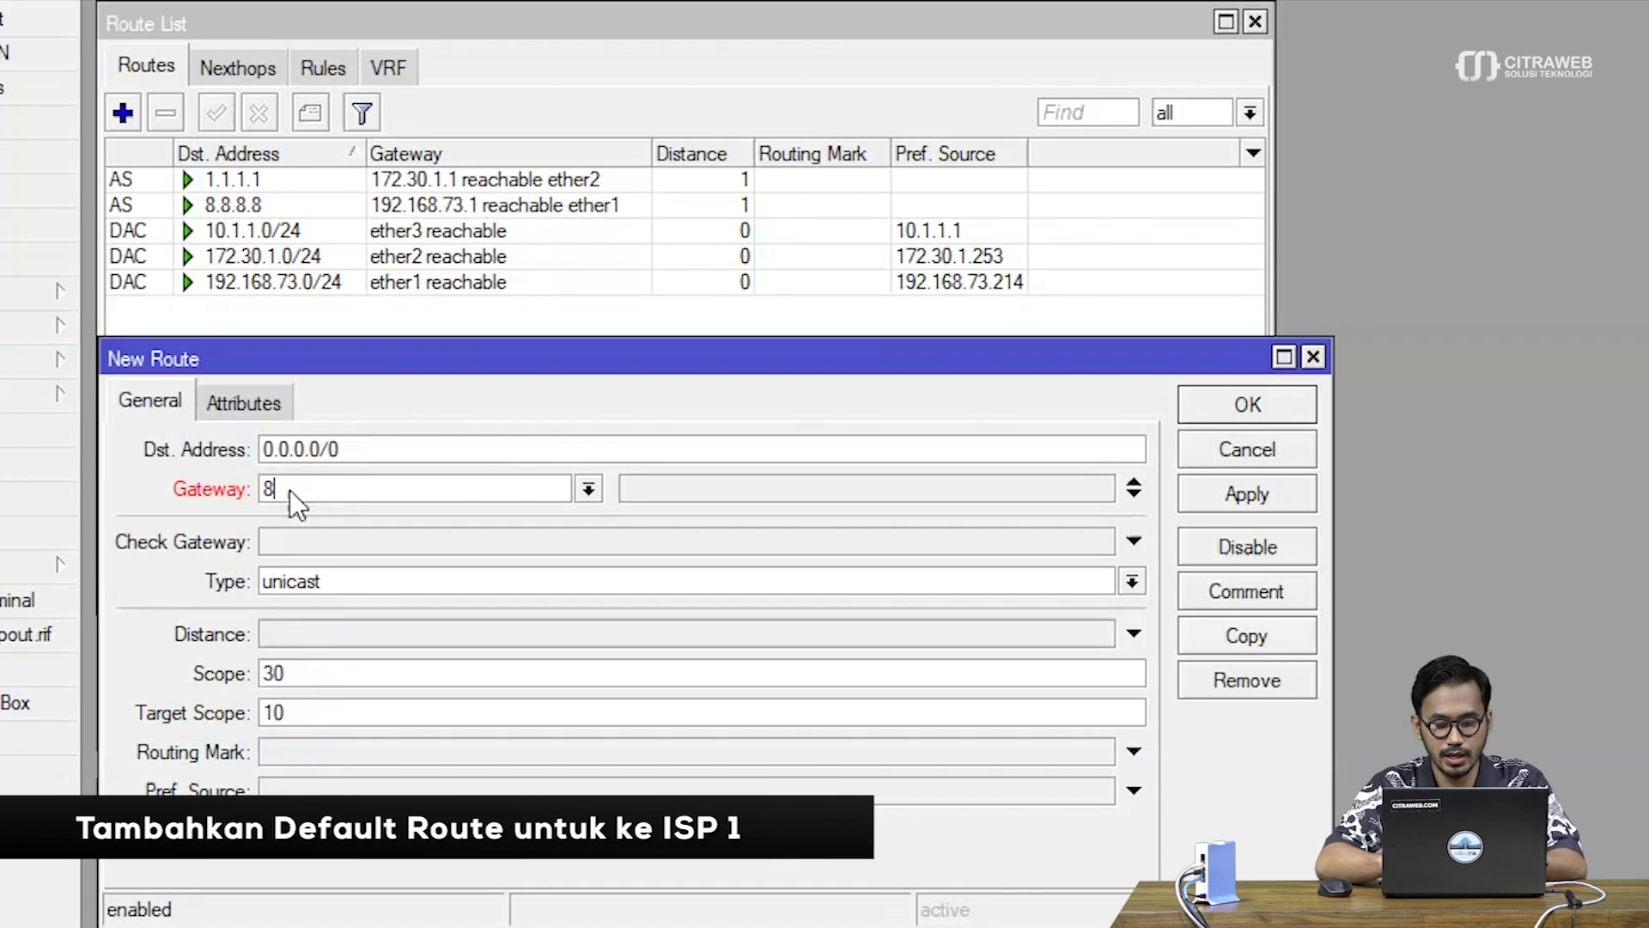
pyautogui.write('.8.8.8')
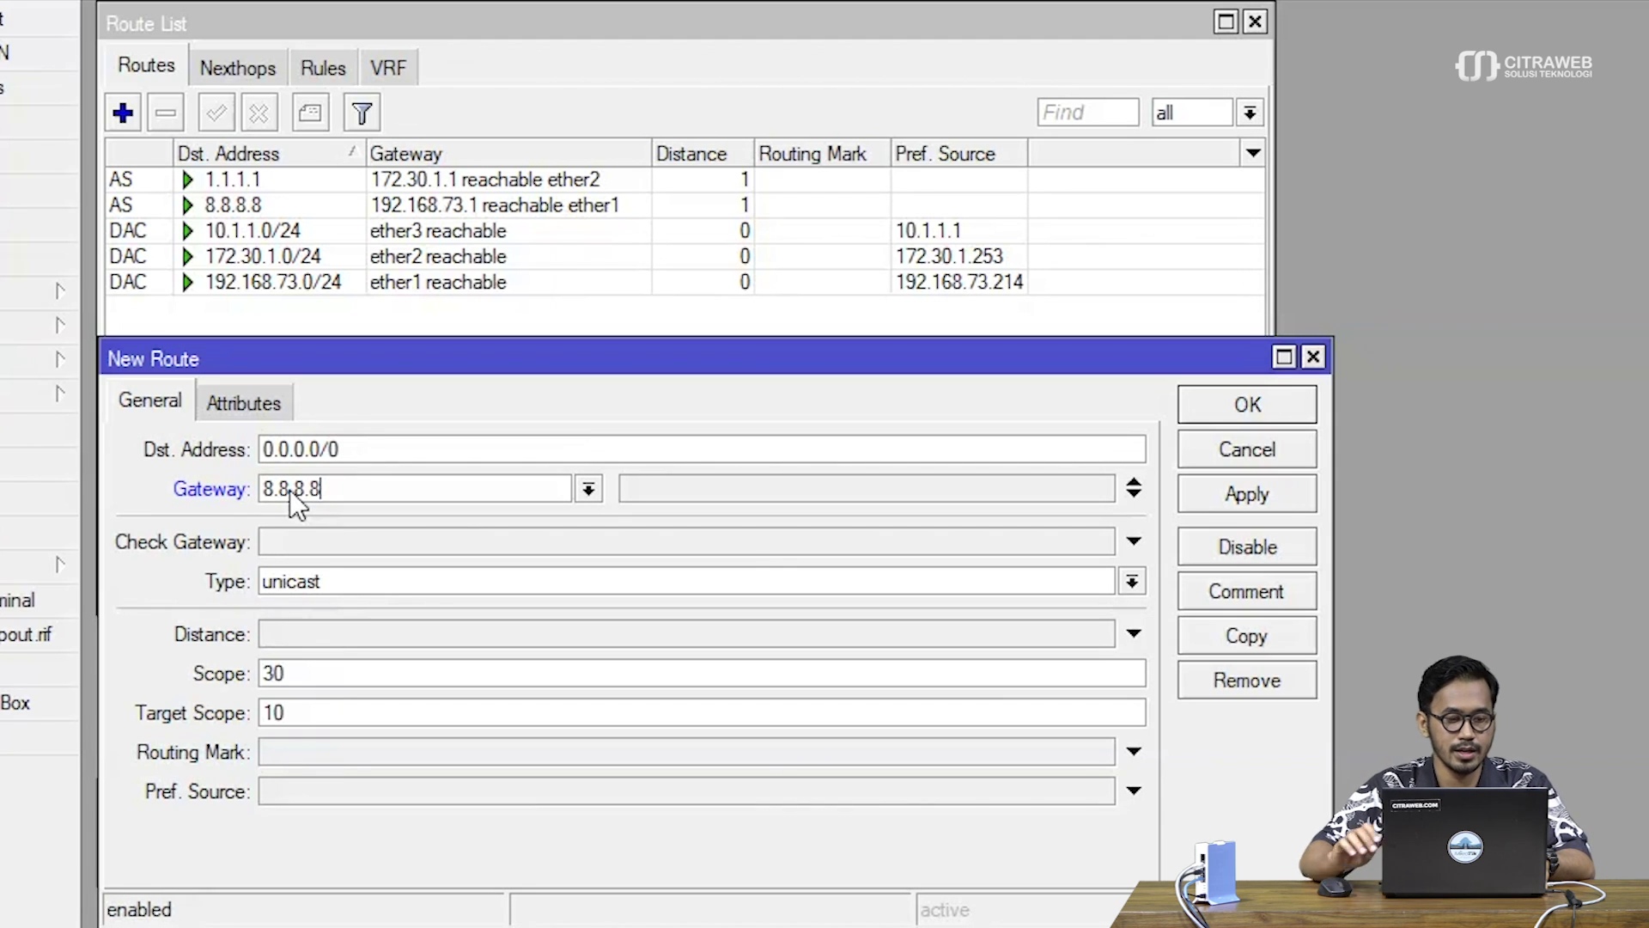
pyautogui.click(317, 545)
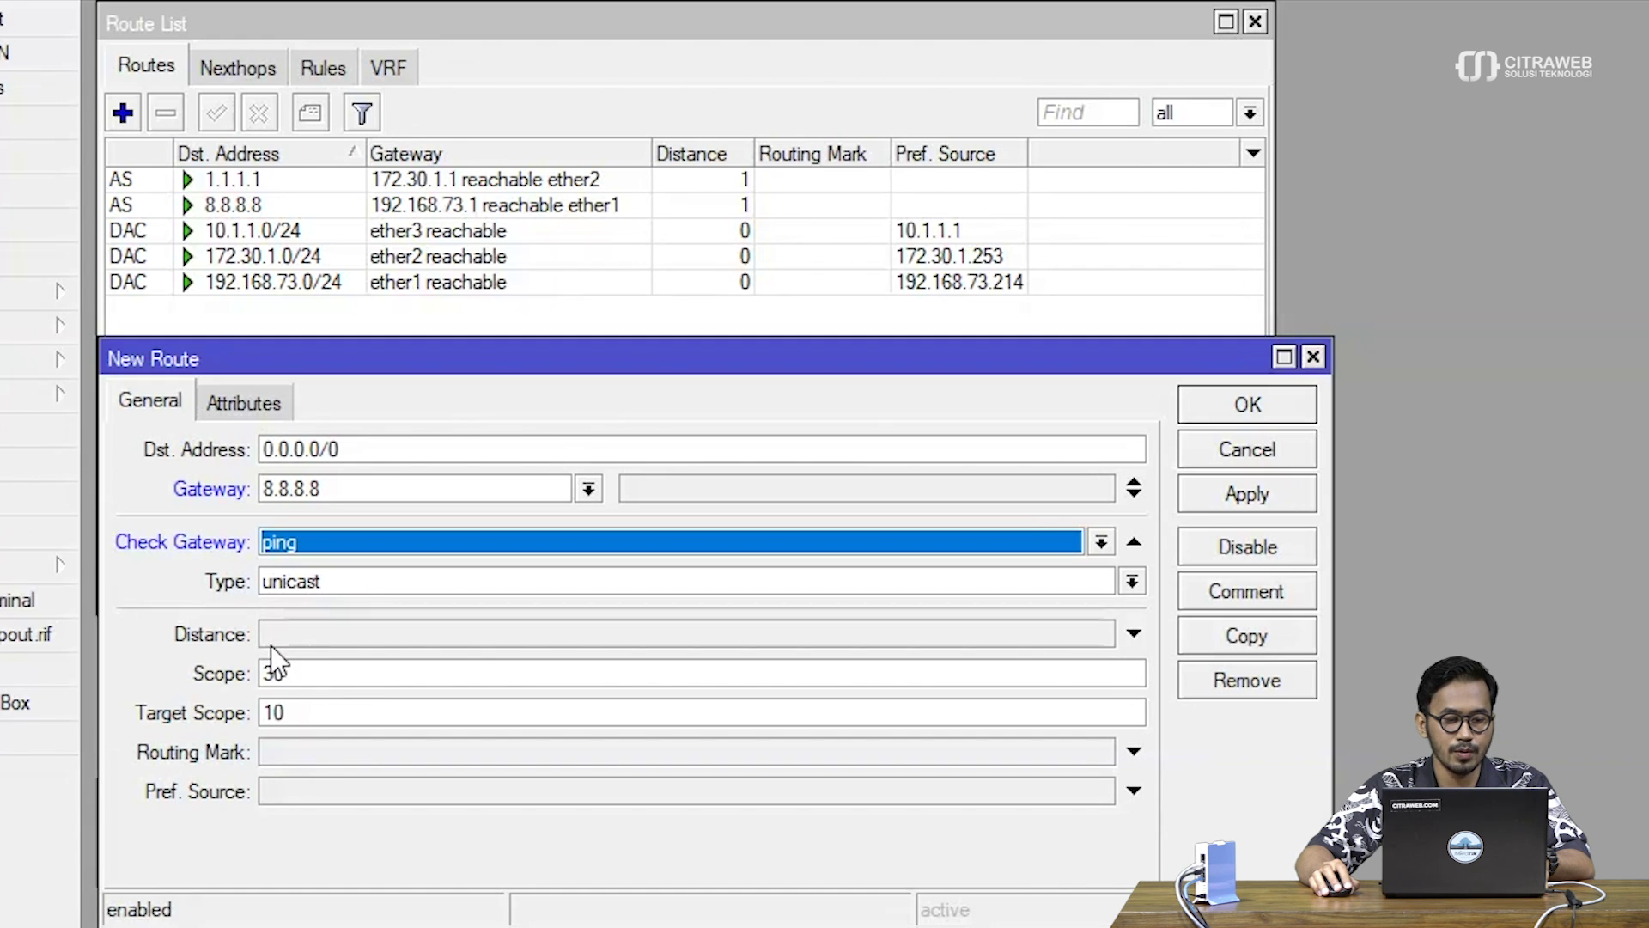
# Set the new default route's target scope to 30.
pyautogui.moveTo(274, 713); pyautogui.dragTo(255, 716)
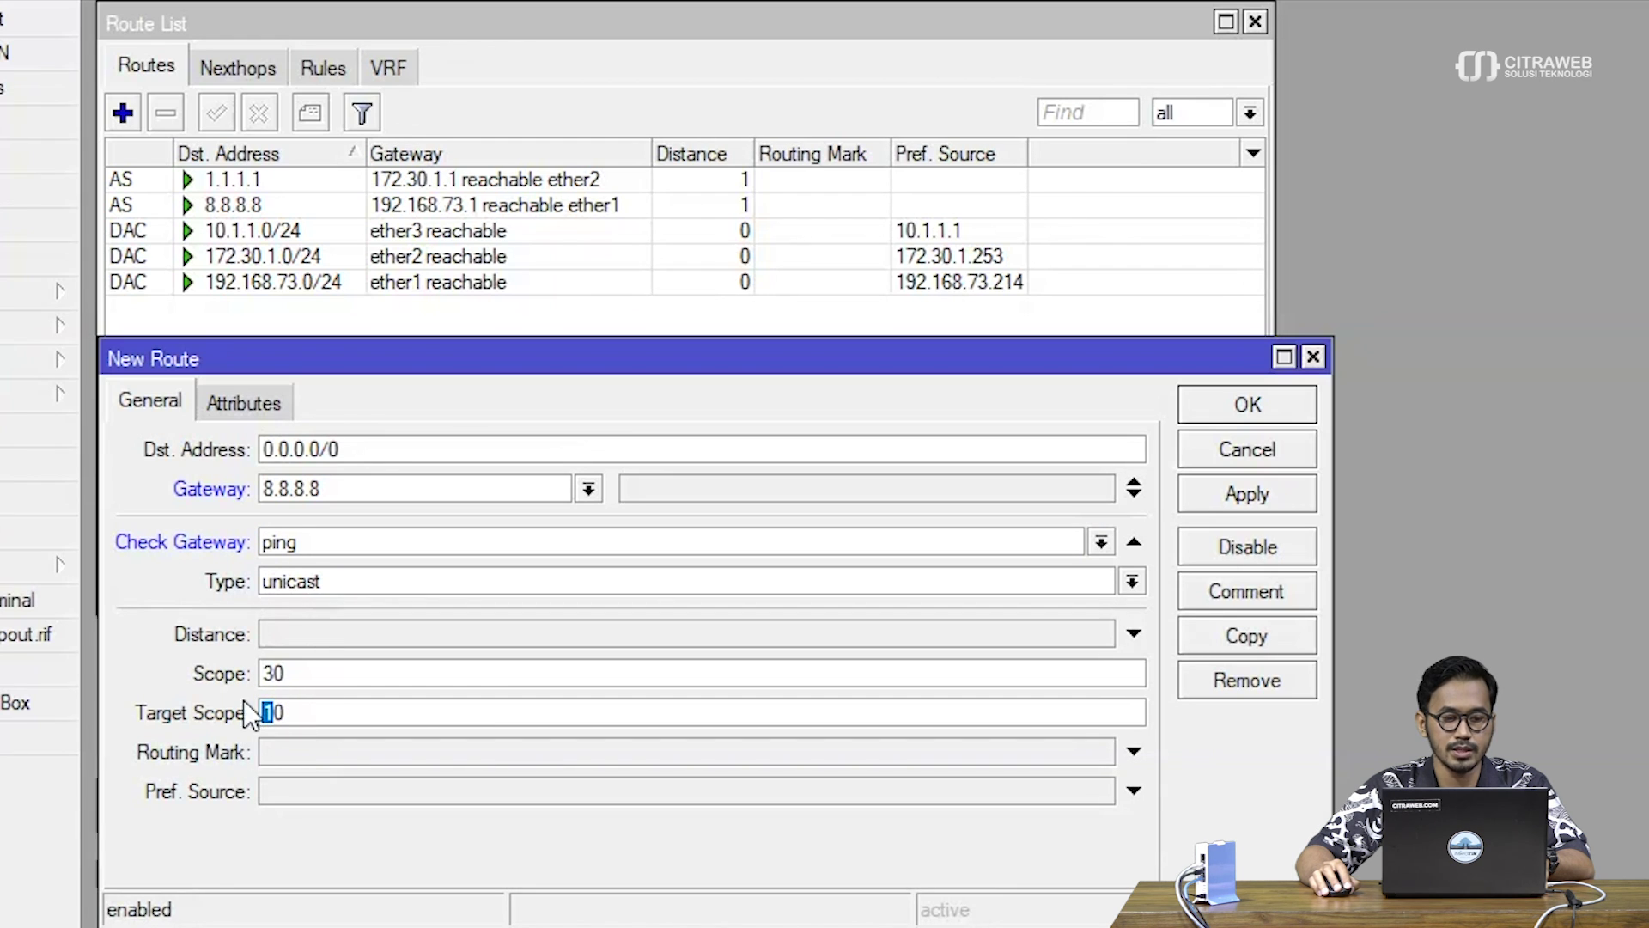
pyautogui.doubleClick(268, 713)
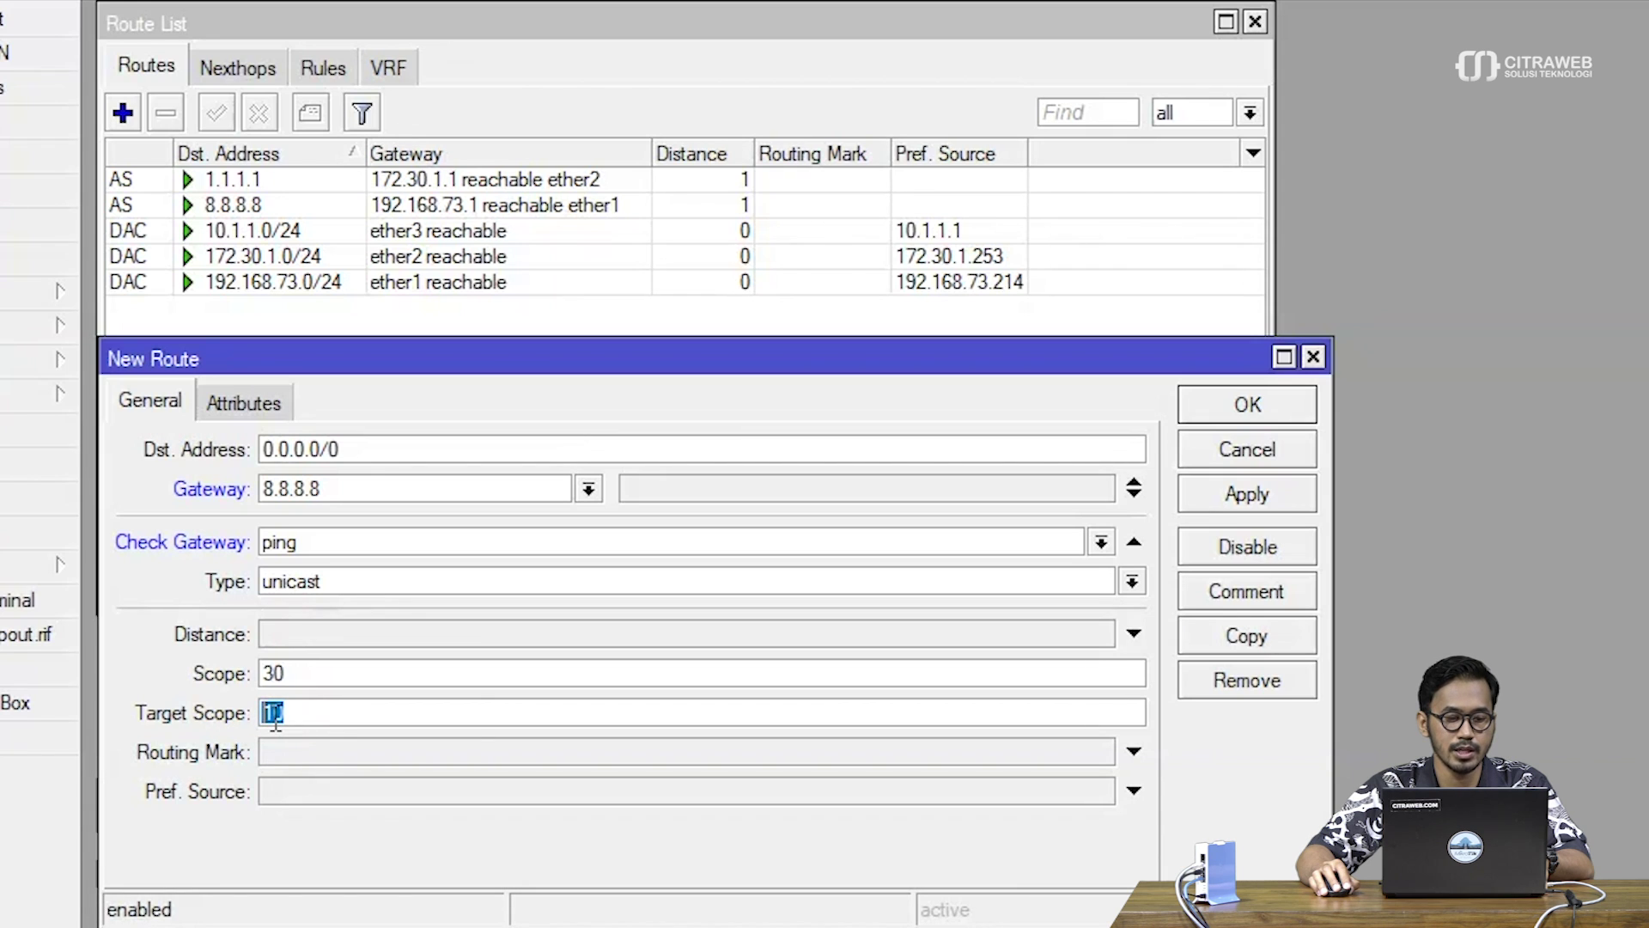
pyautogui.write('30')
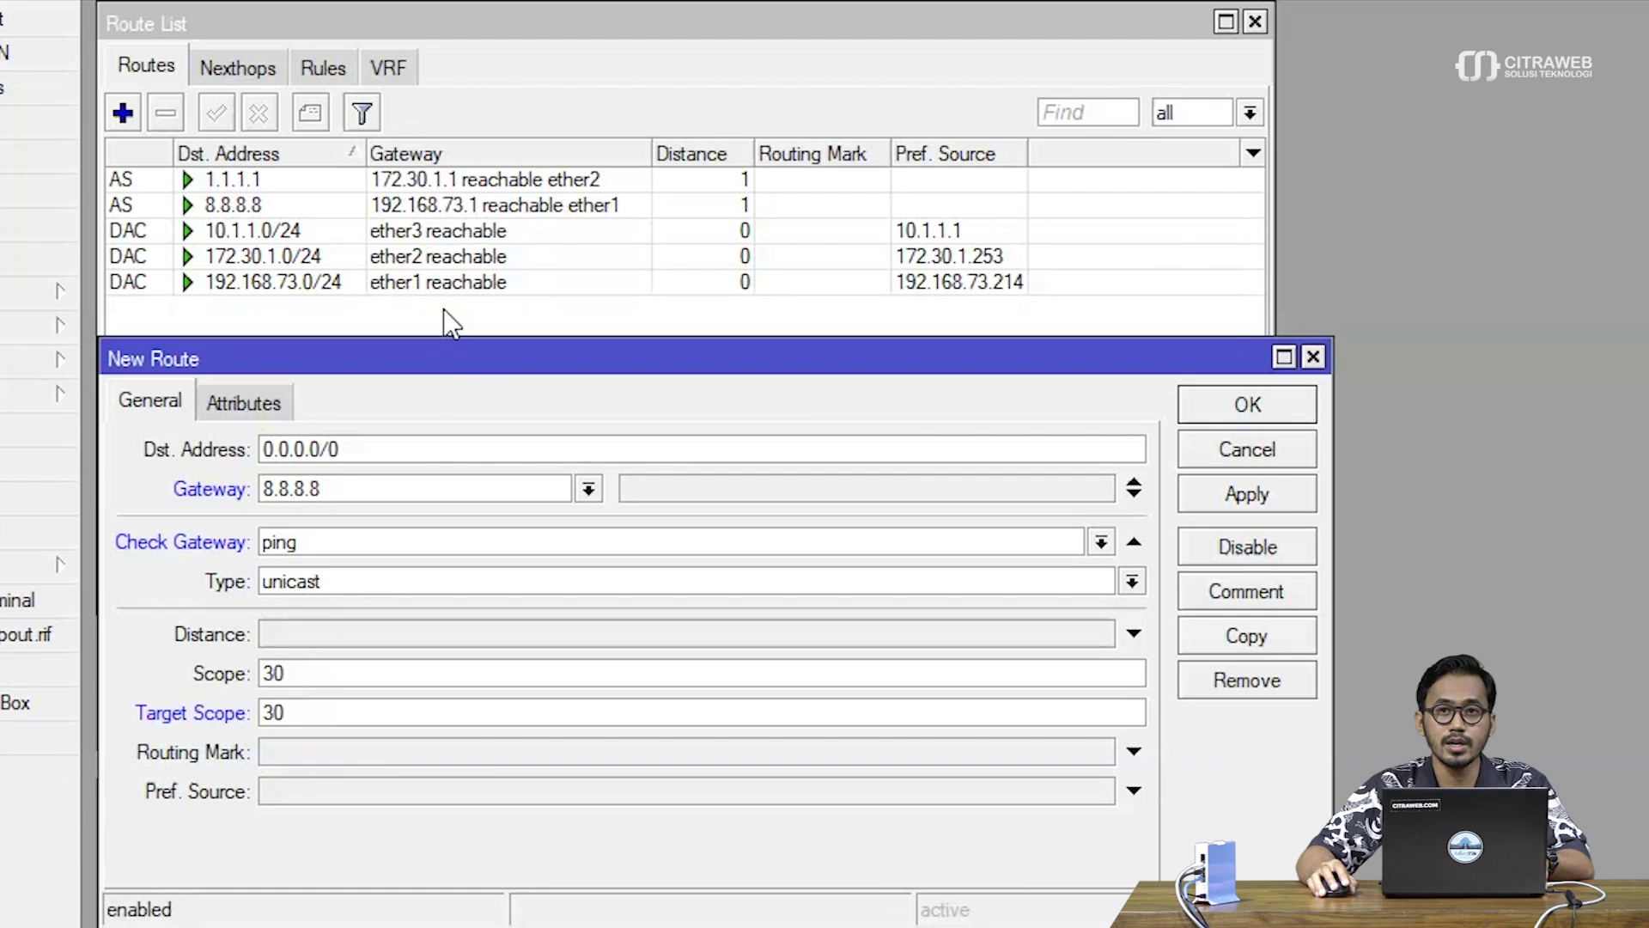
# Show the Scope and Target Scope columns in the route list, and narrow the Scope column.
pyautogui.click(254, 210)
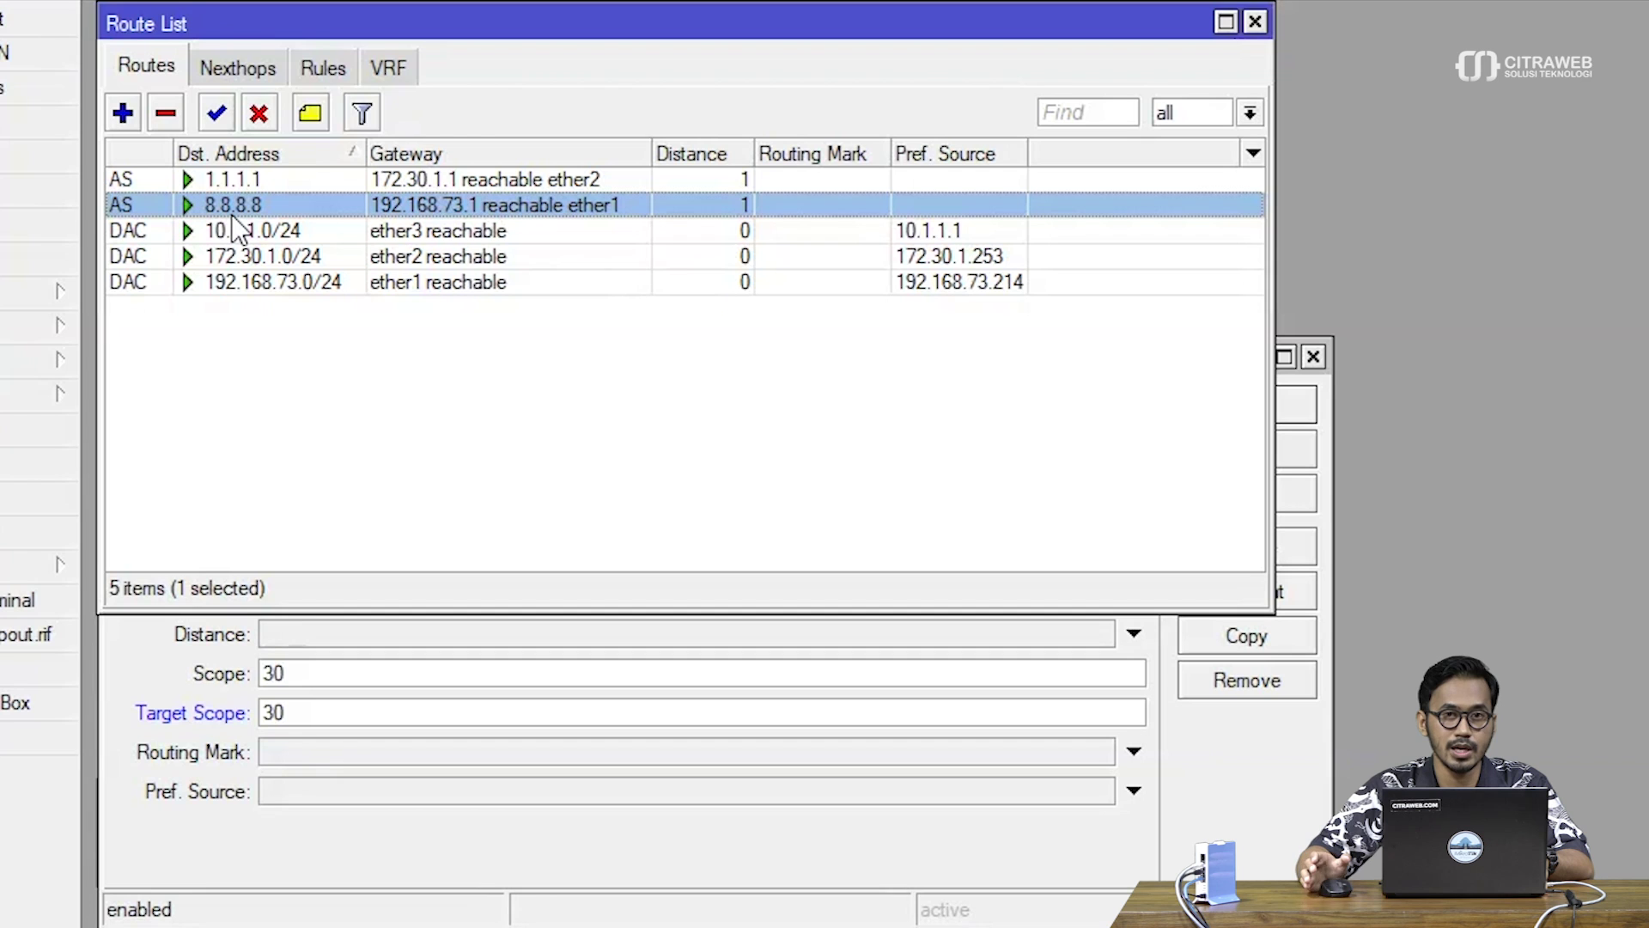
pyautogui.rightClick(264, 336)
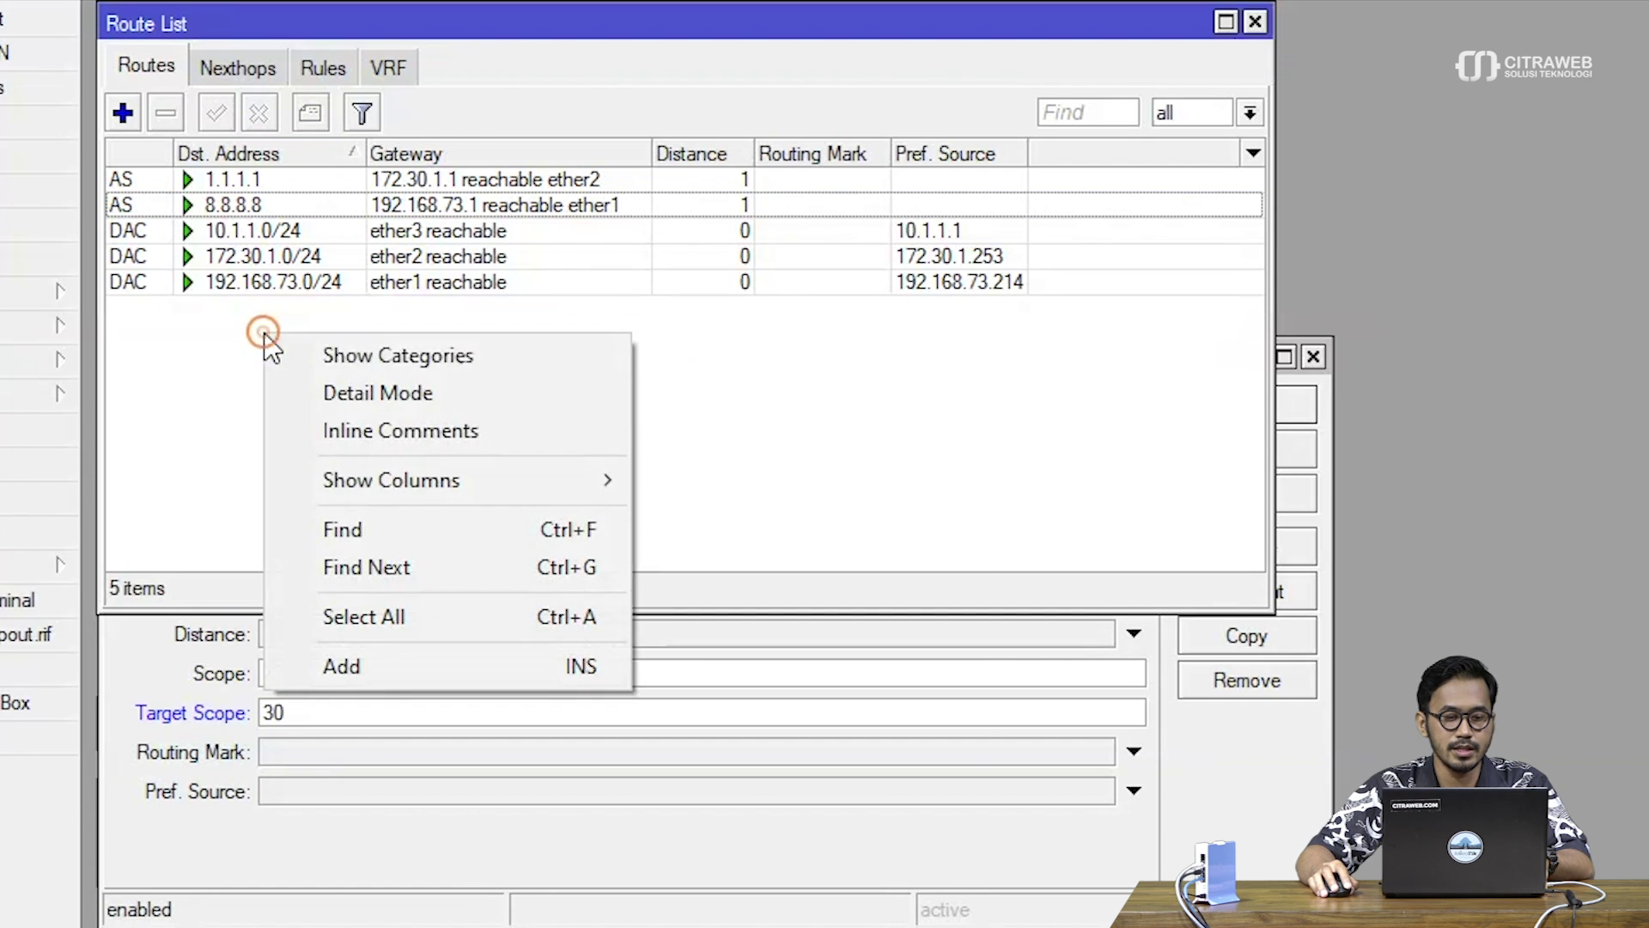
pyautogui.moveTo(336, 471)
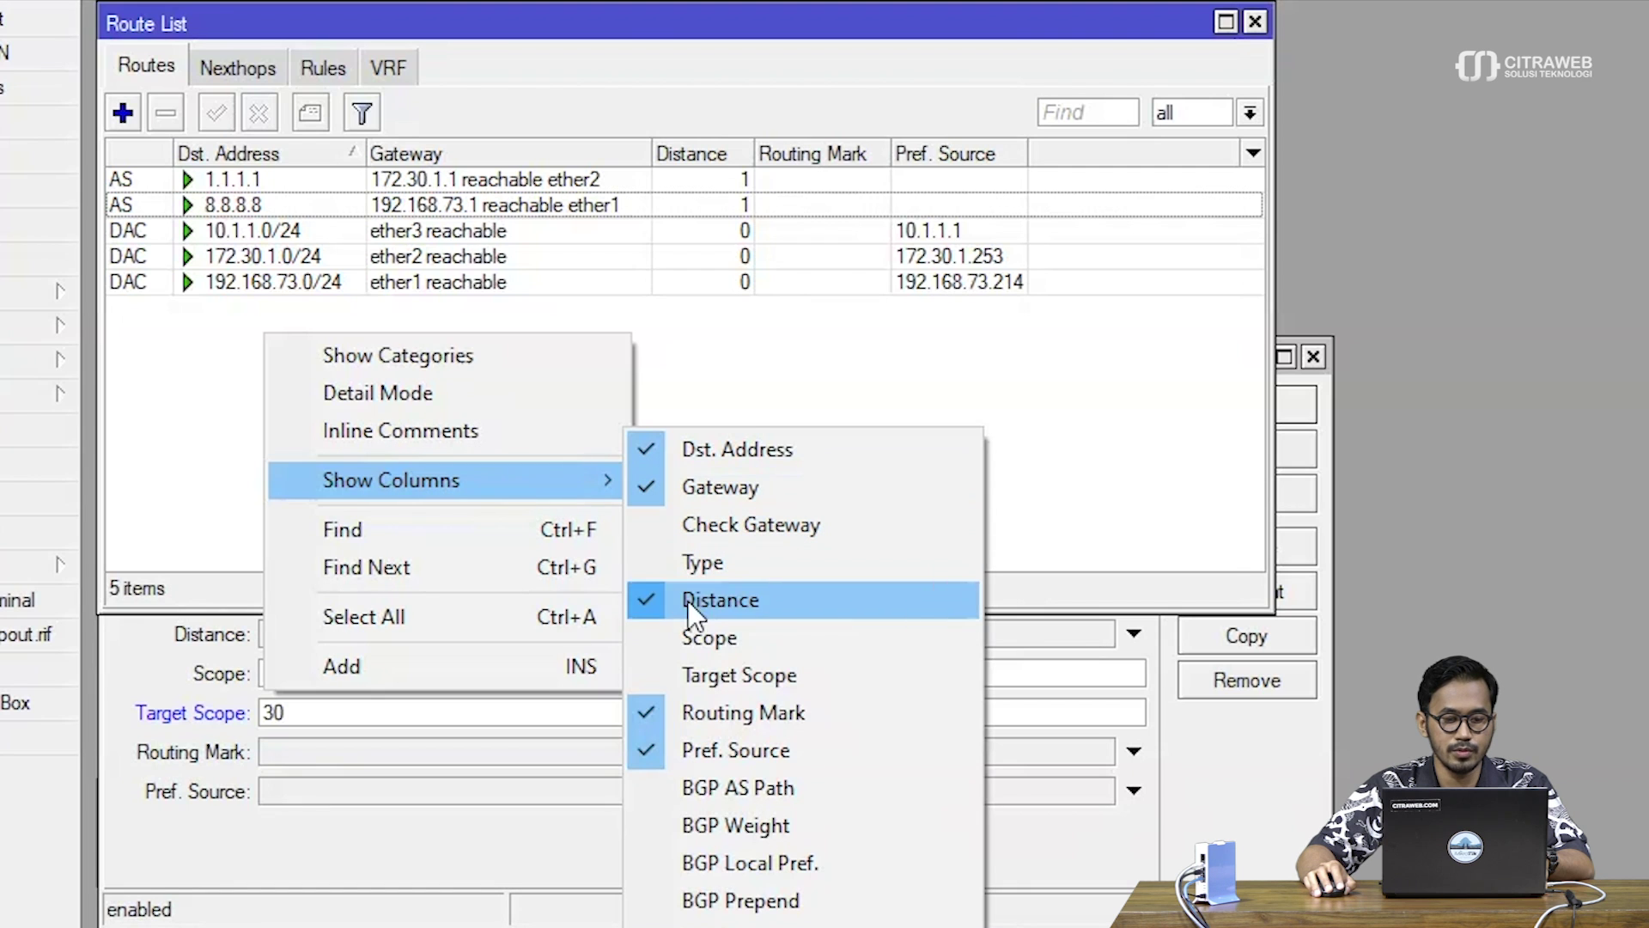
pyautogui.click(697, 637)
pyautogui.rightClick(589, 381)
pyautogui.click(706, 533)
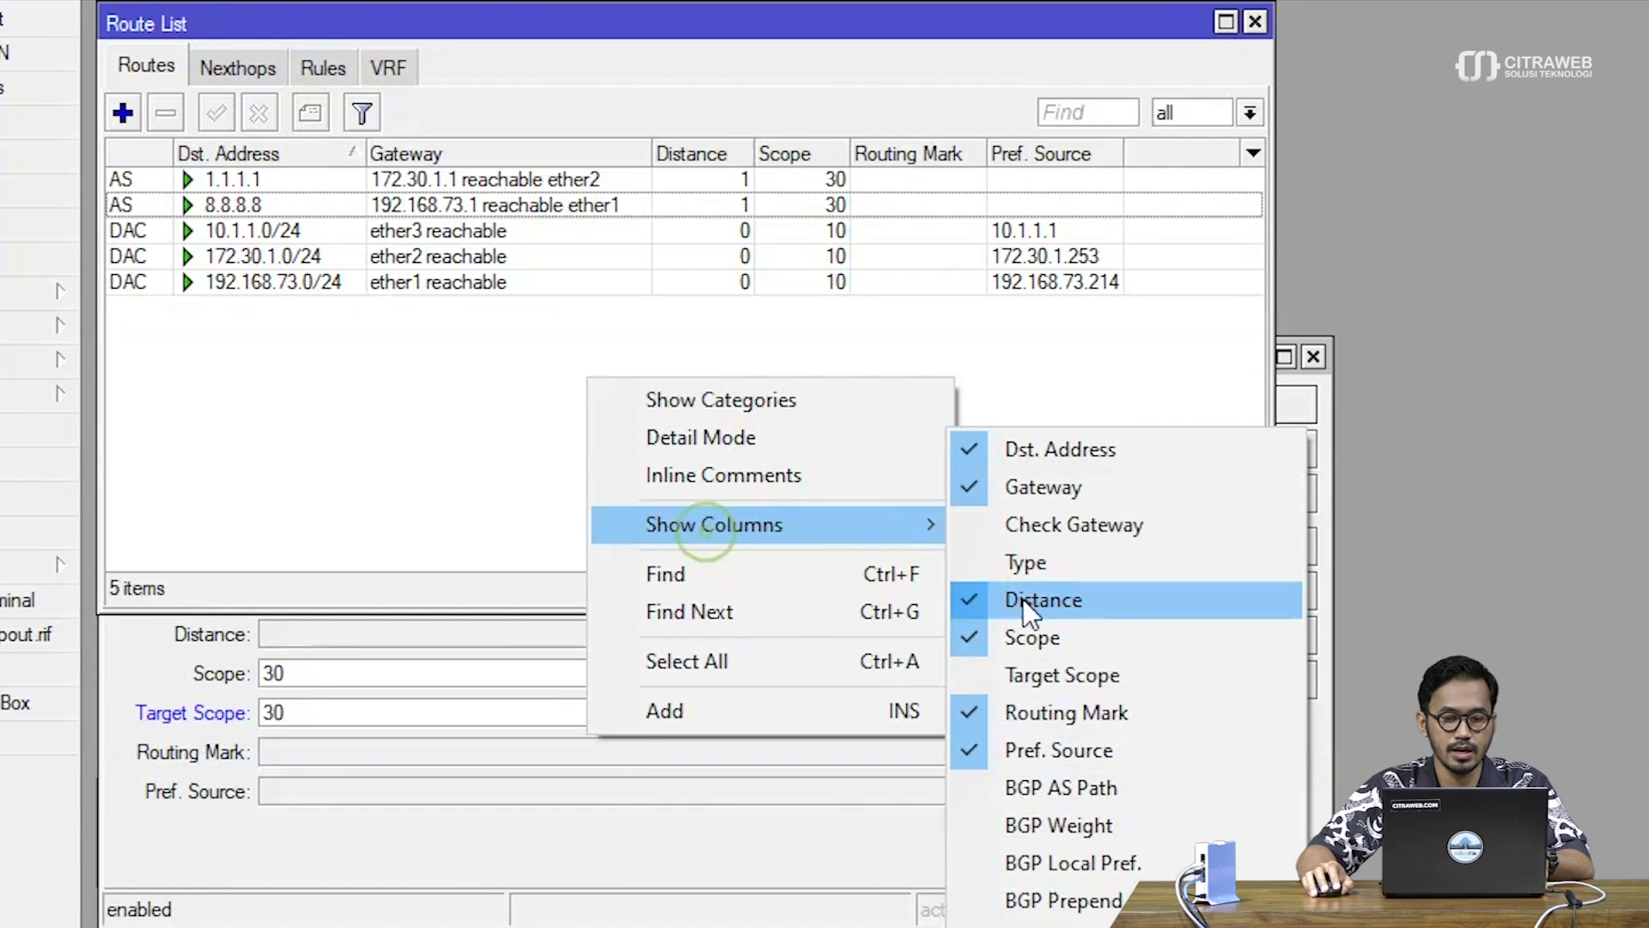
pyautogui.click(1038, 666)
pyautogui.moveTo(844, 154); pyautogui.dragTo(832, 157)
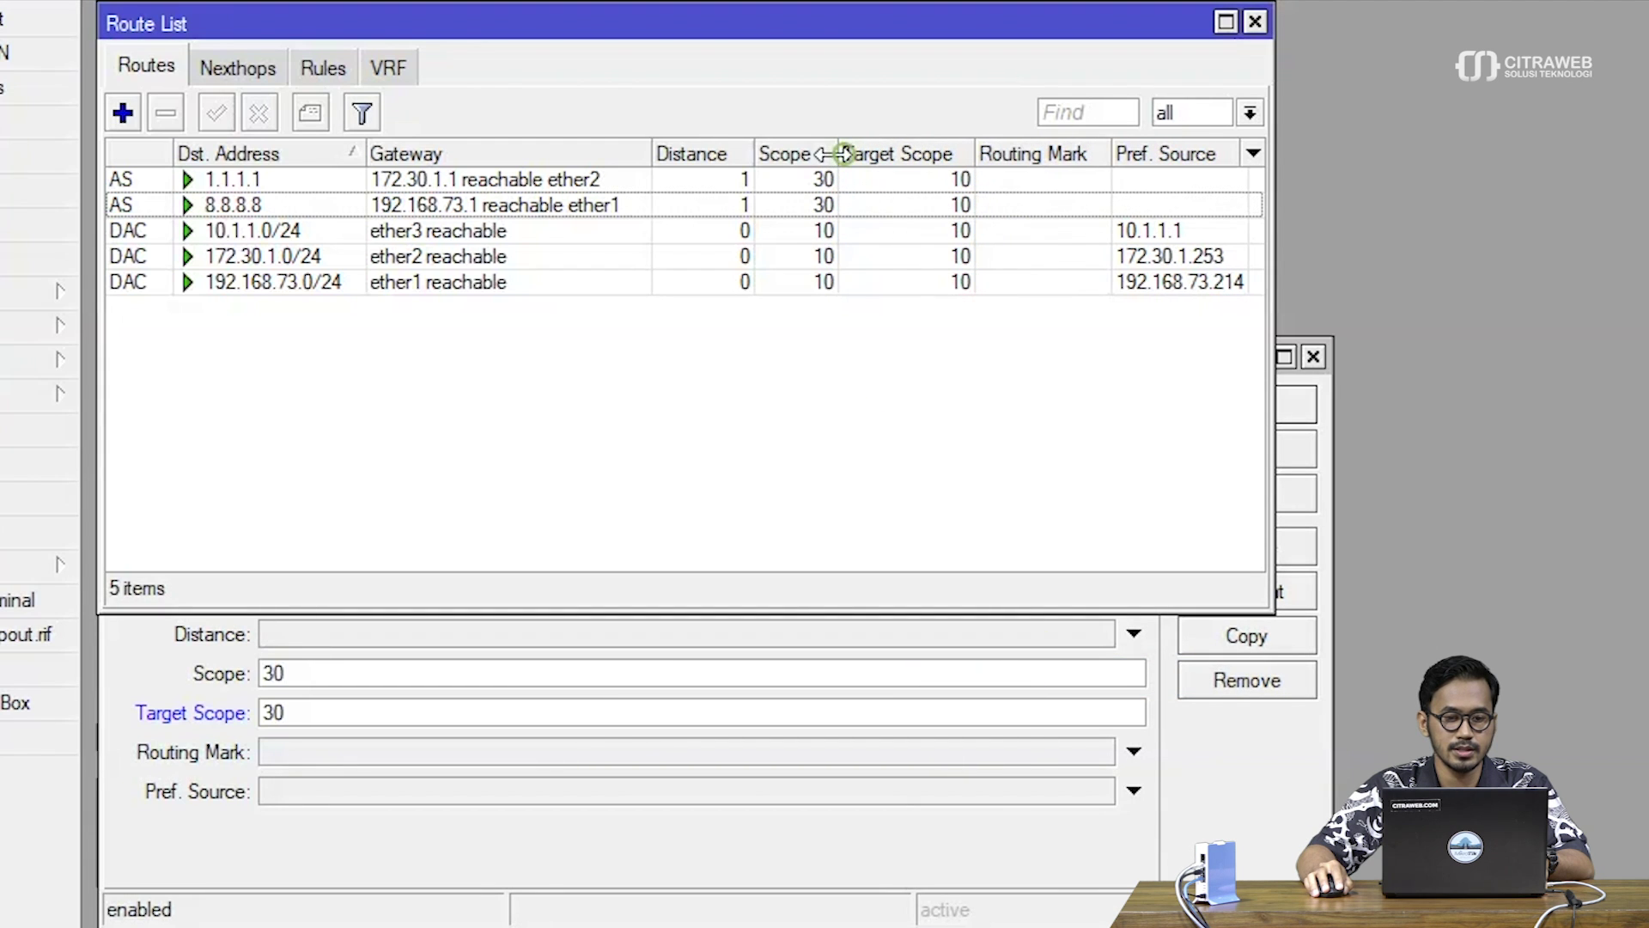
# Assign the routing mark to_ISP1 to the new default route via 8.8.8.8 and save the route.
pyautogui.click(481, 907)
pyautogui.press('Tab')
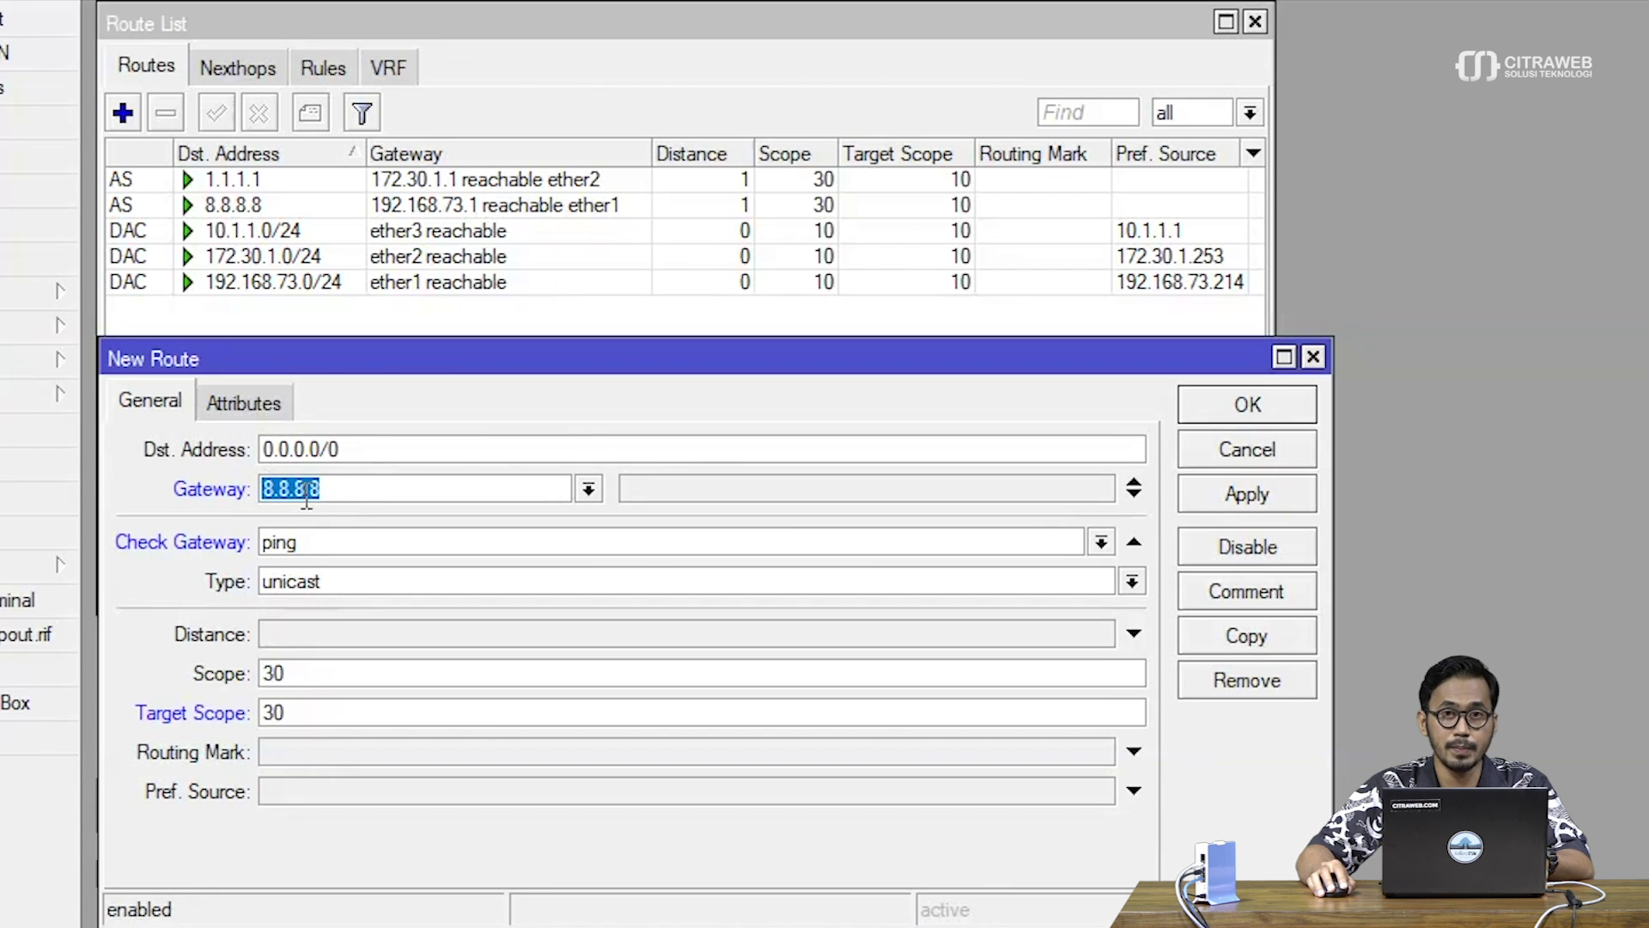
pyautogui.click(291, 714)
pyautogui.doubleClick(291, 715)
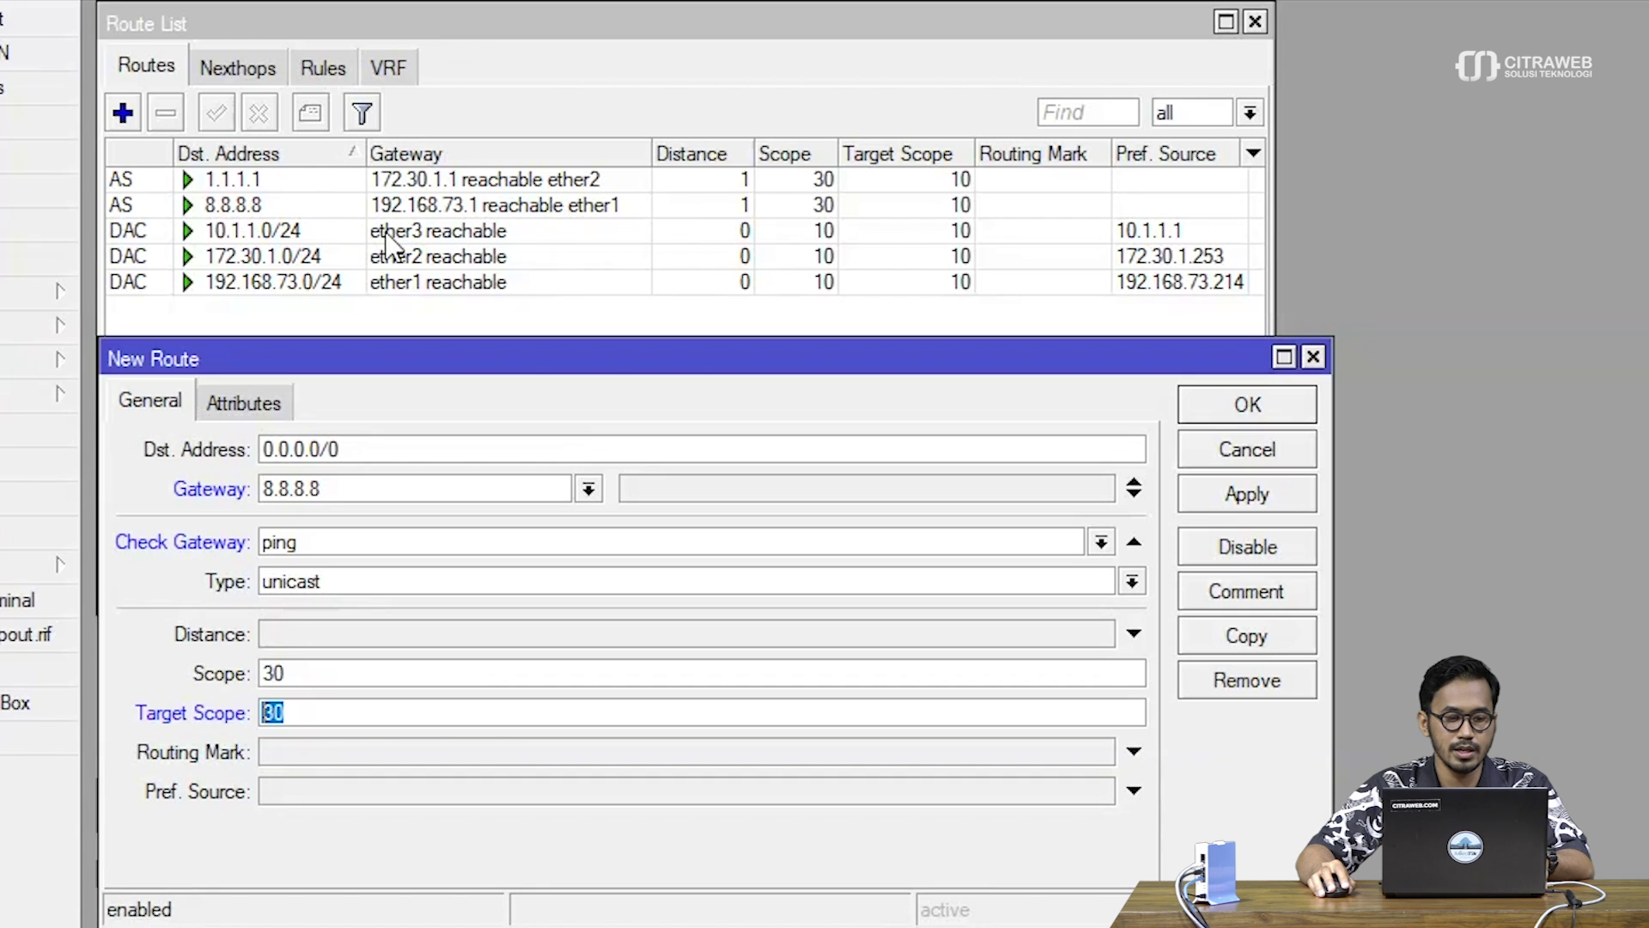
pyautogui.click(302, 753)
pyautogui.click(1100, 755)
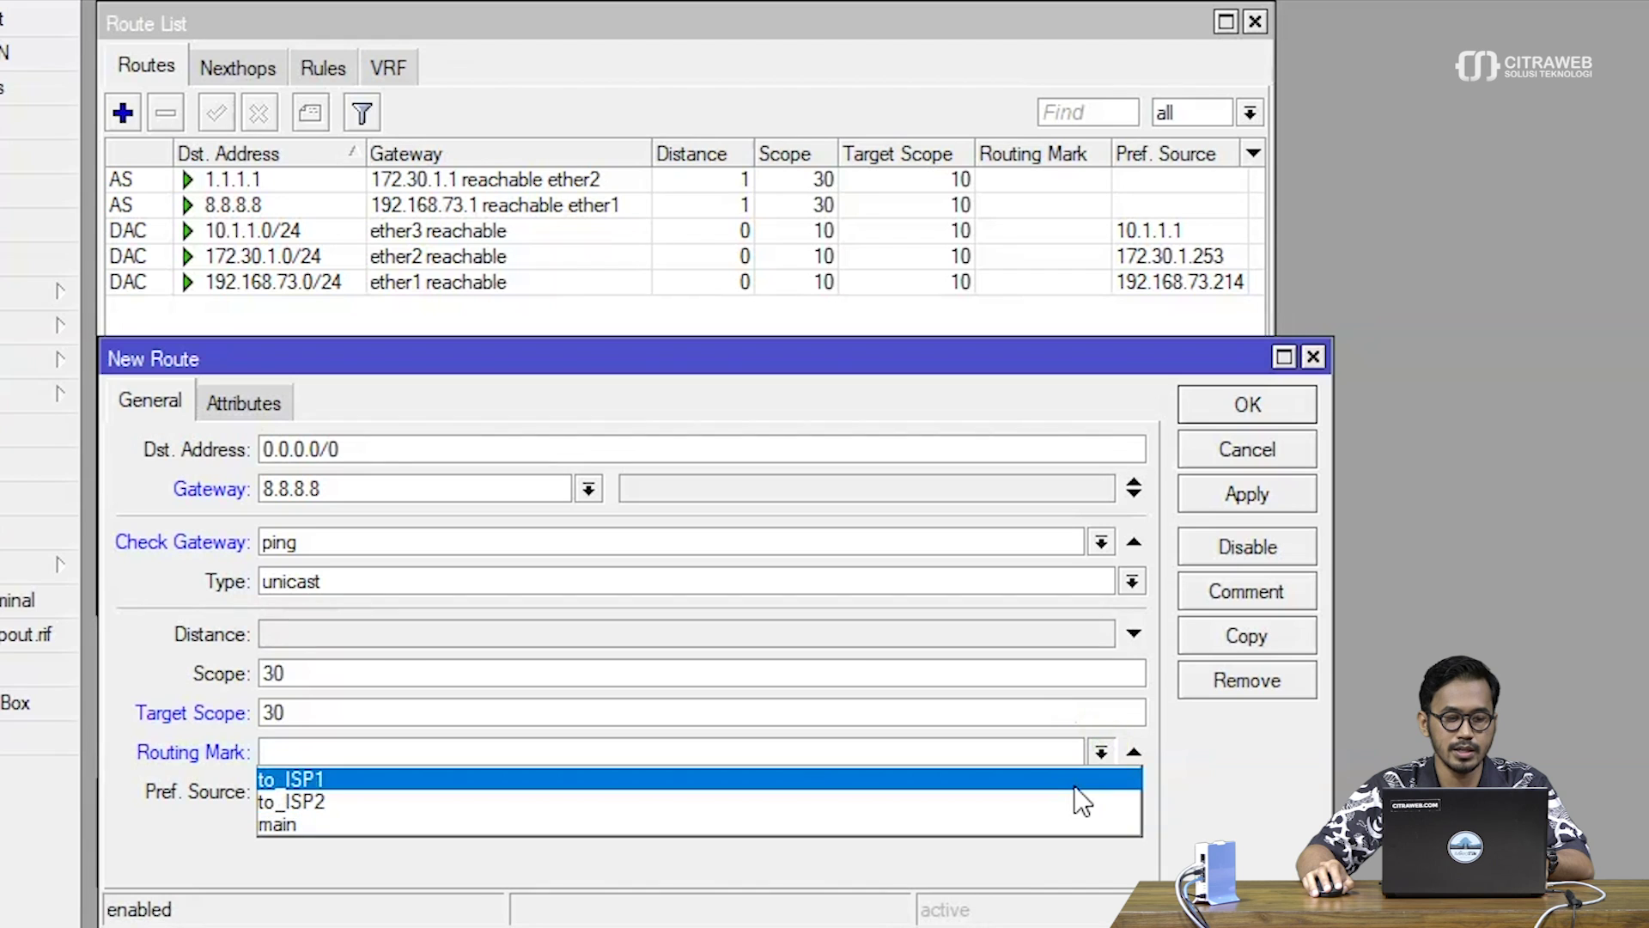
pyautogui.click(1074, 784)
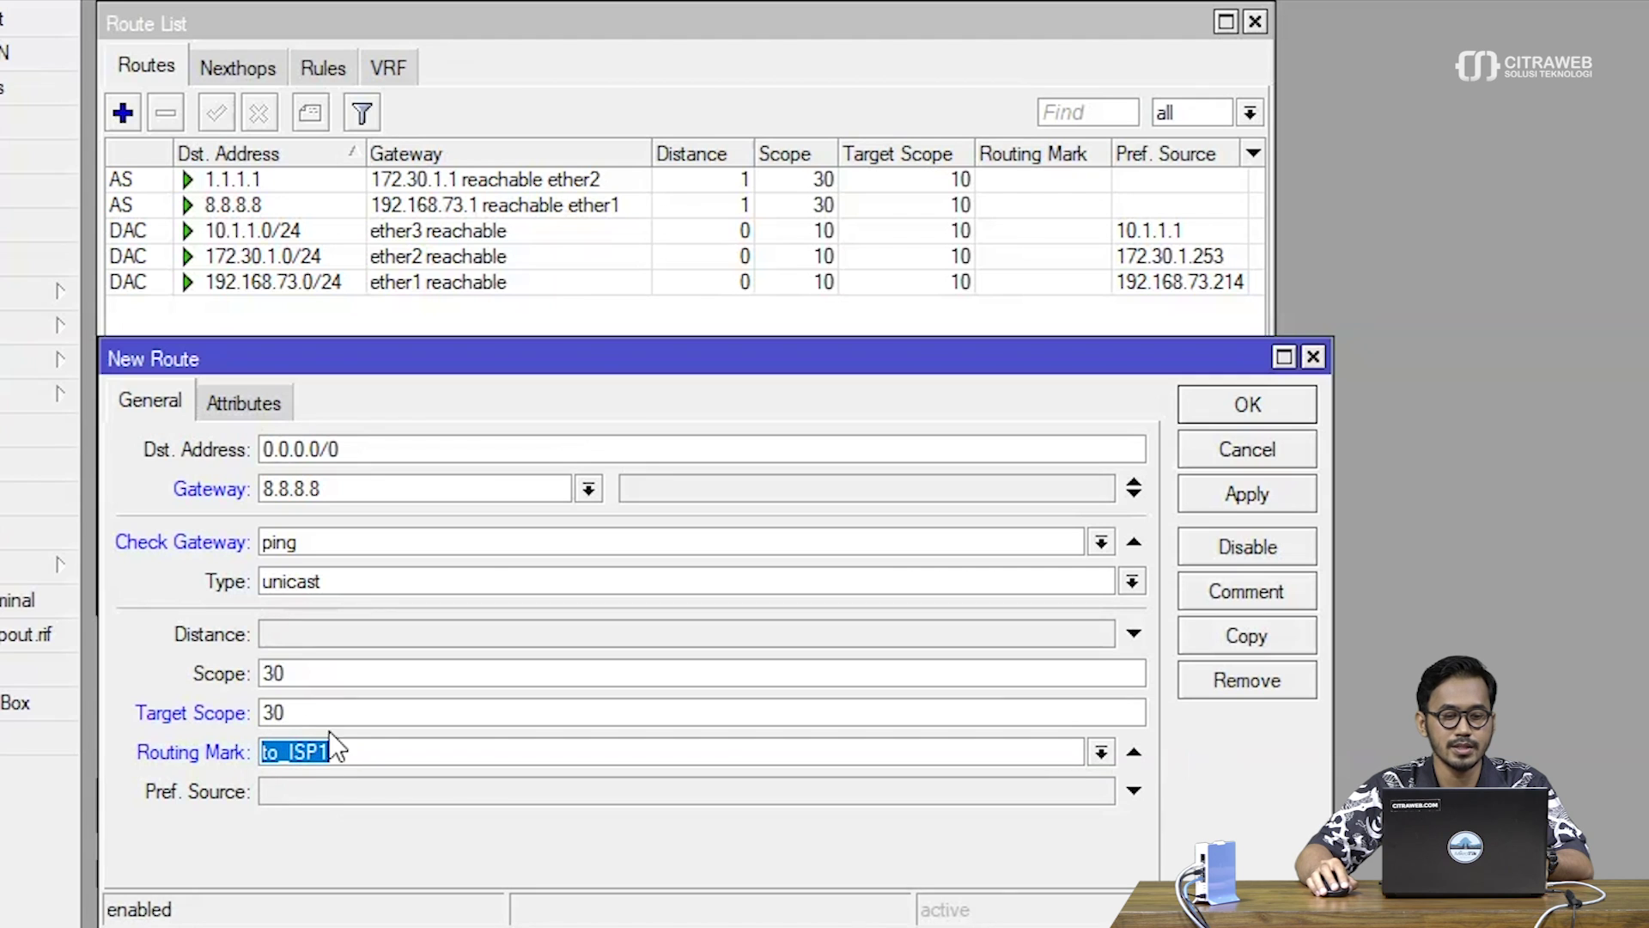
pyautogui.doubleClick(343, 490)
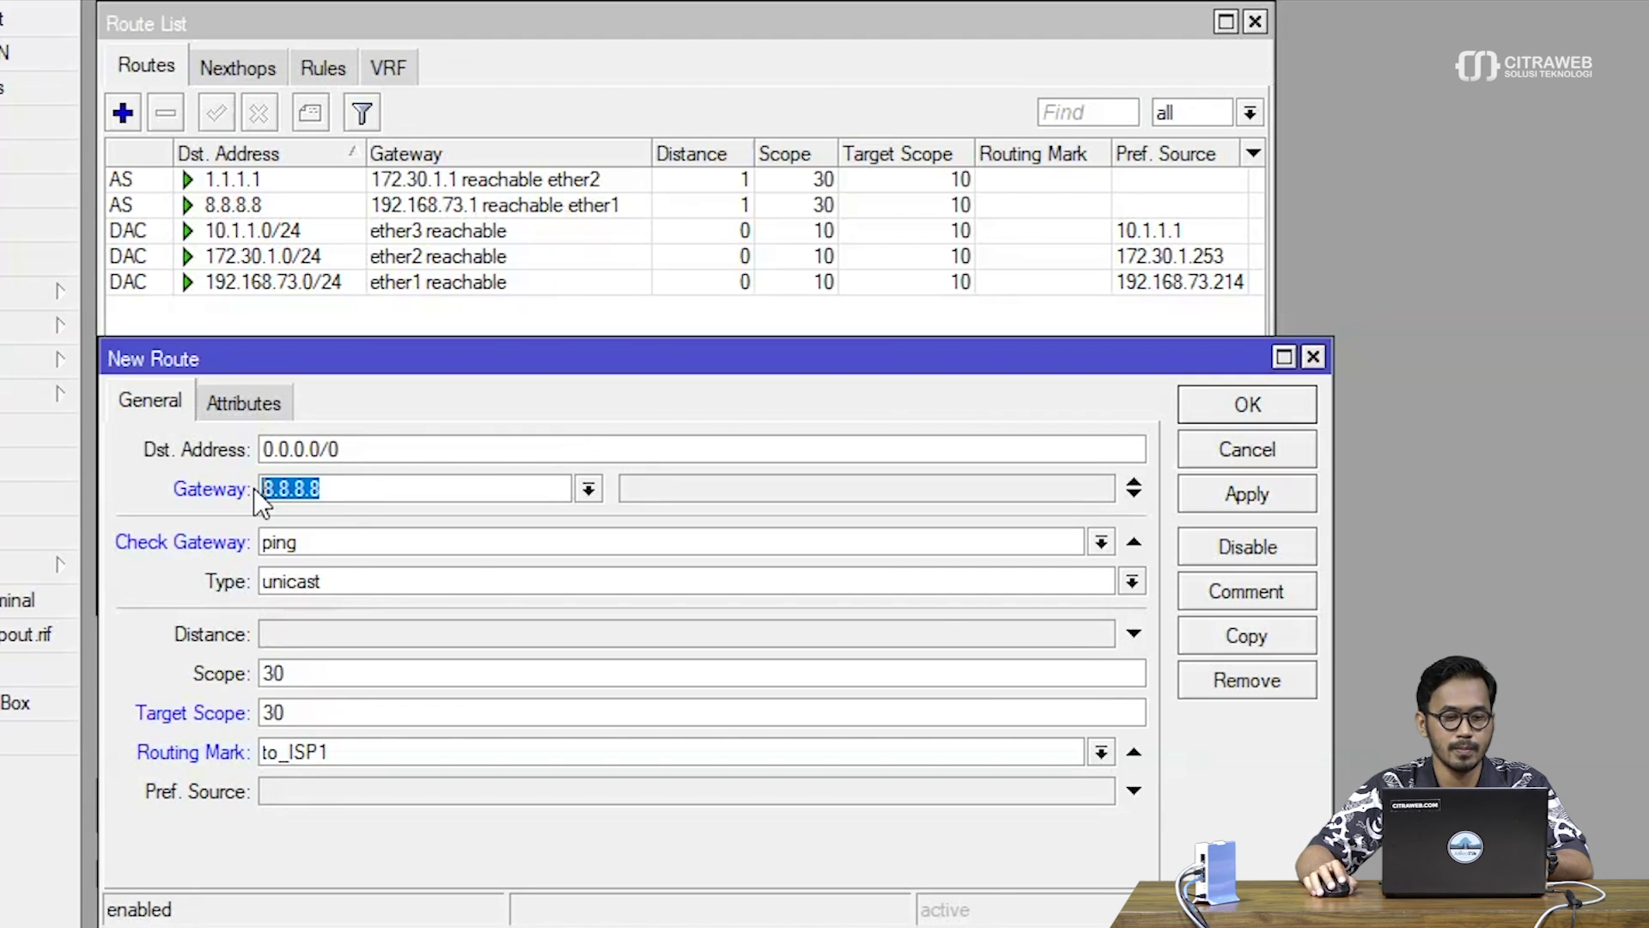
pyautogui.click(1247, 494)
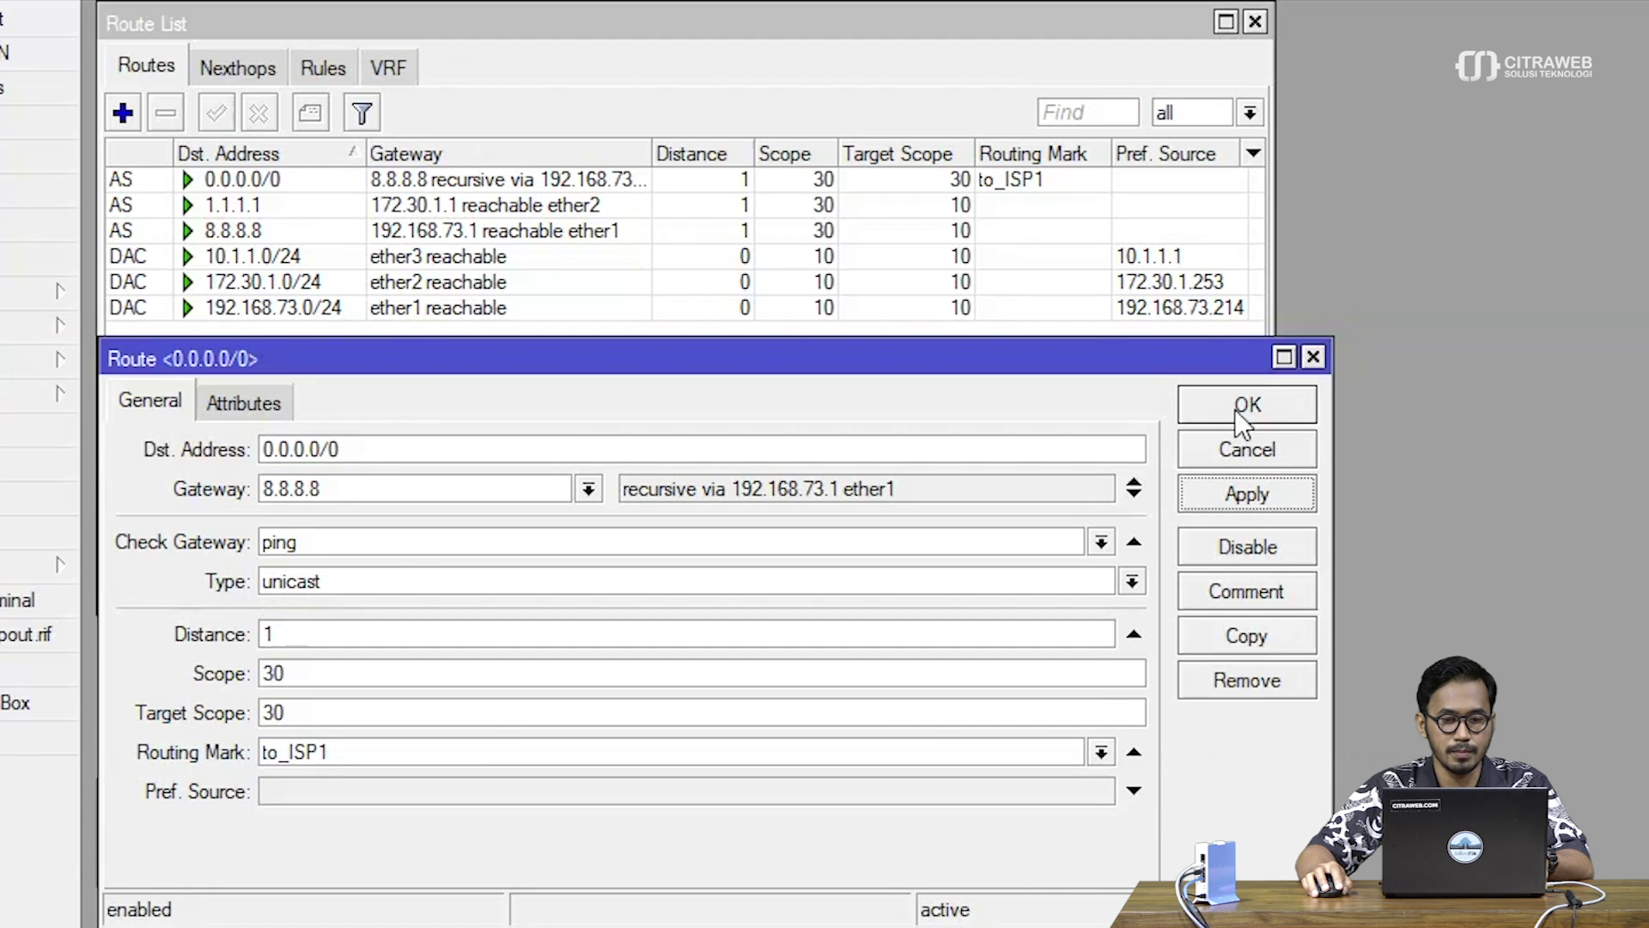
pyautogui.click(1237, 409)
# Start another default route for 0.0.0.0/0 with gateway 1.1.1.1, gateway check by ping and target scope 30.
pyautogui.click(122, 114)
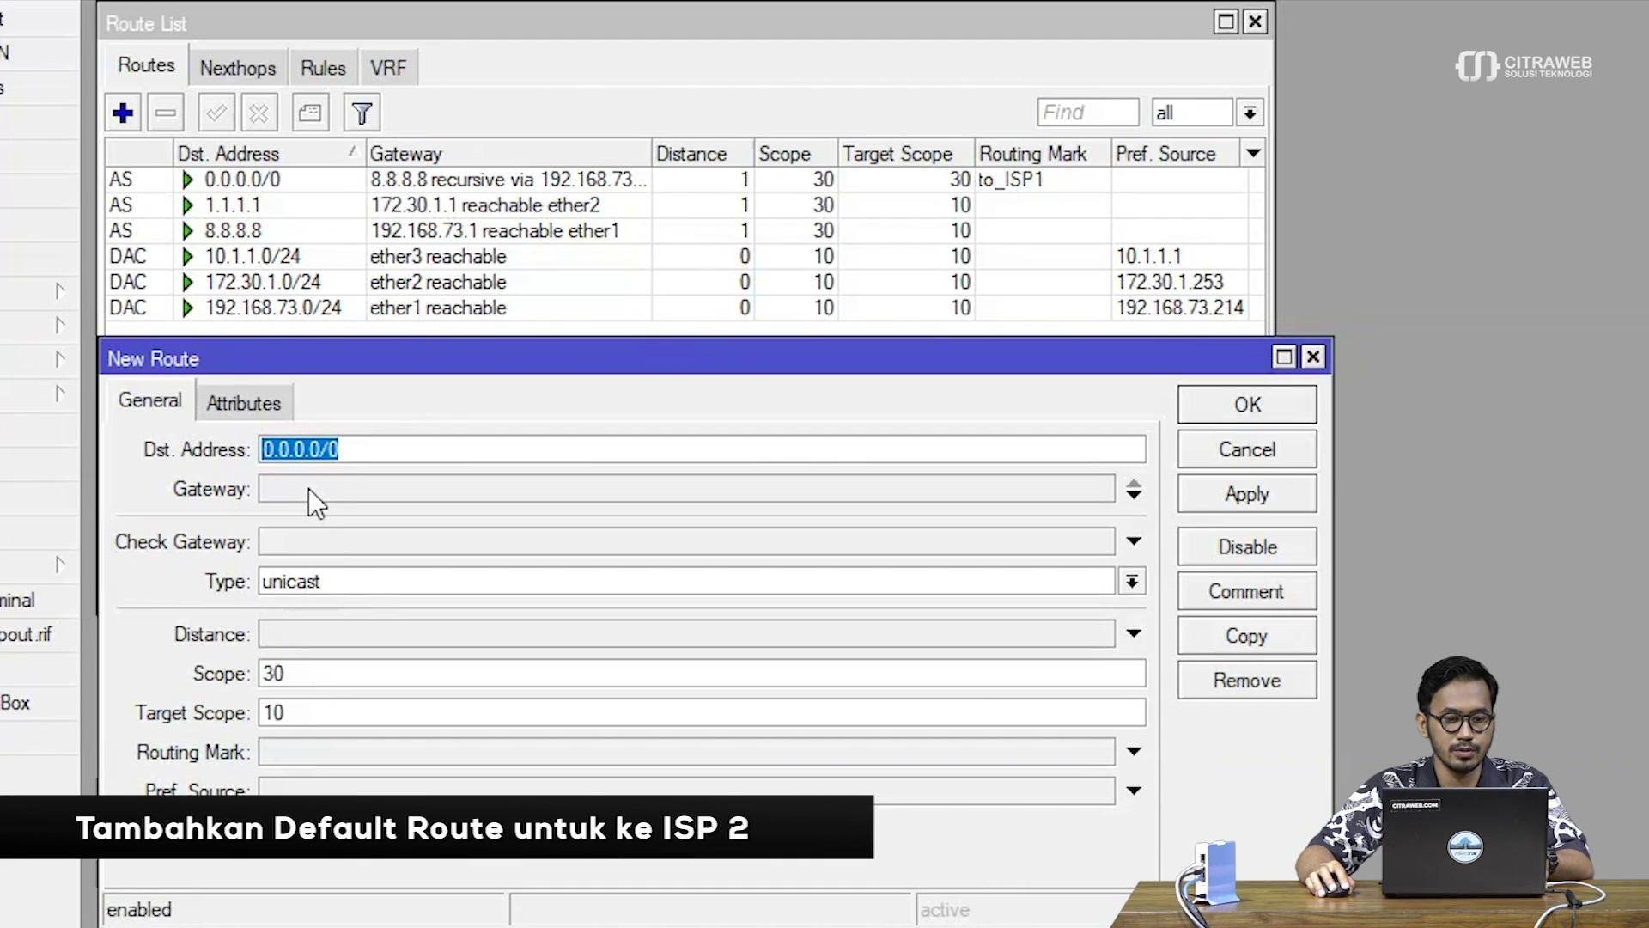
pyautogui.moveTo(352, 453); pyautogui.dragTo(206, 460)
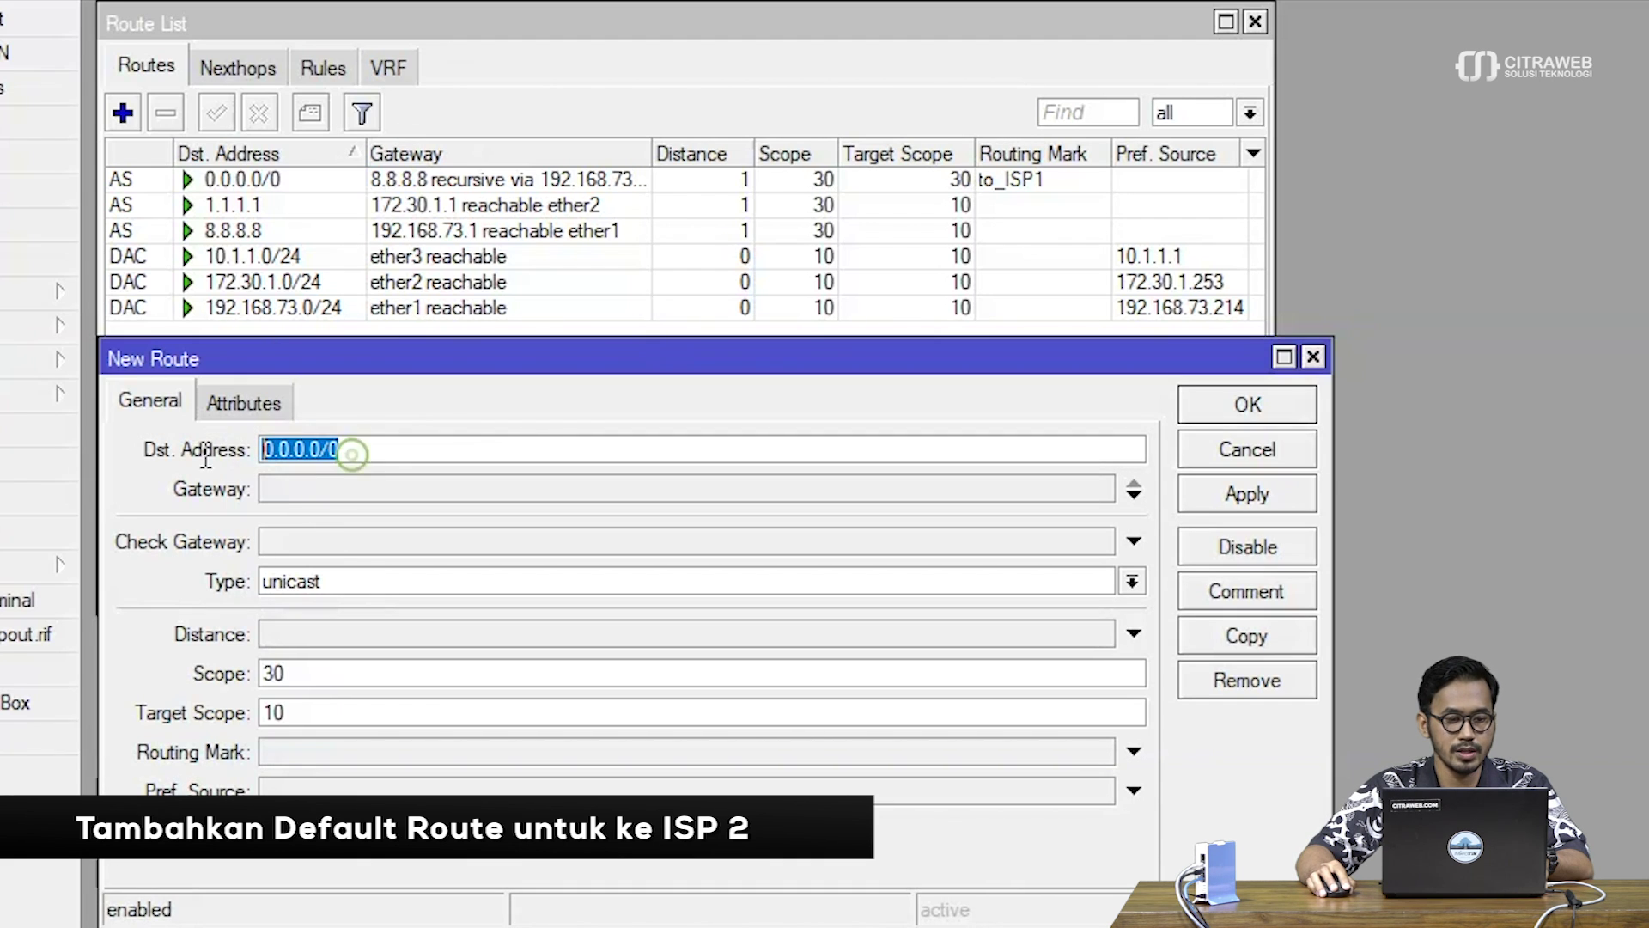
pyautogui.click(282, 495)
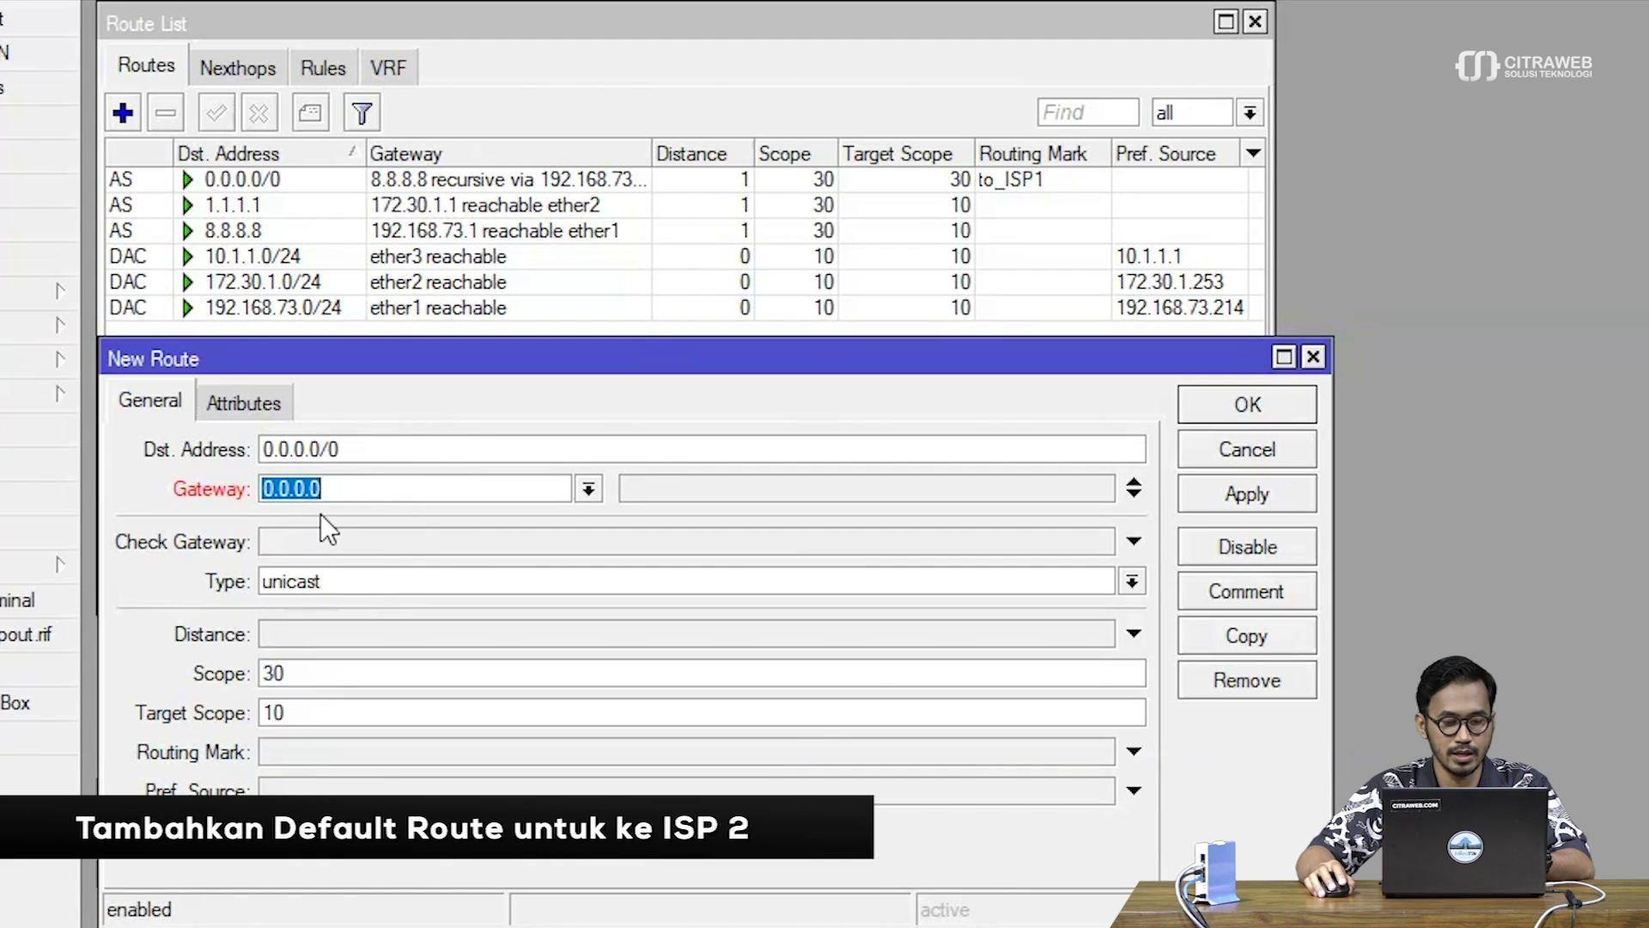
pyautogui.write('1.1.1.1')
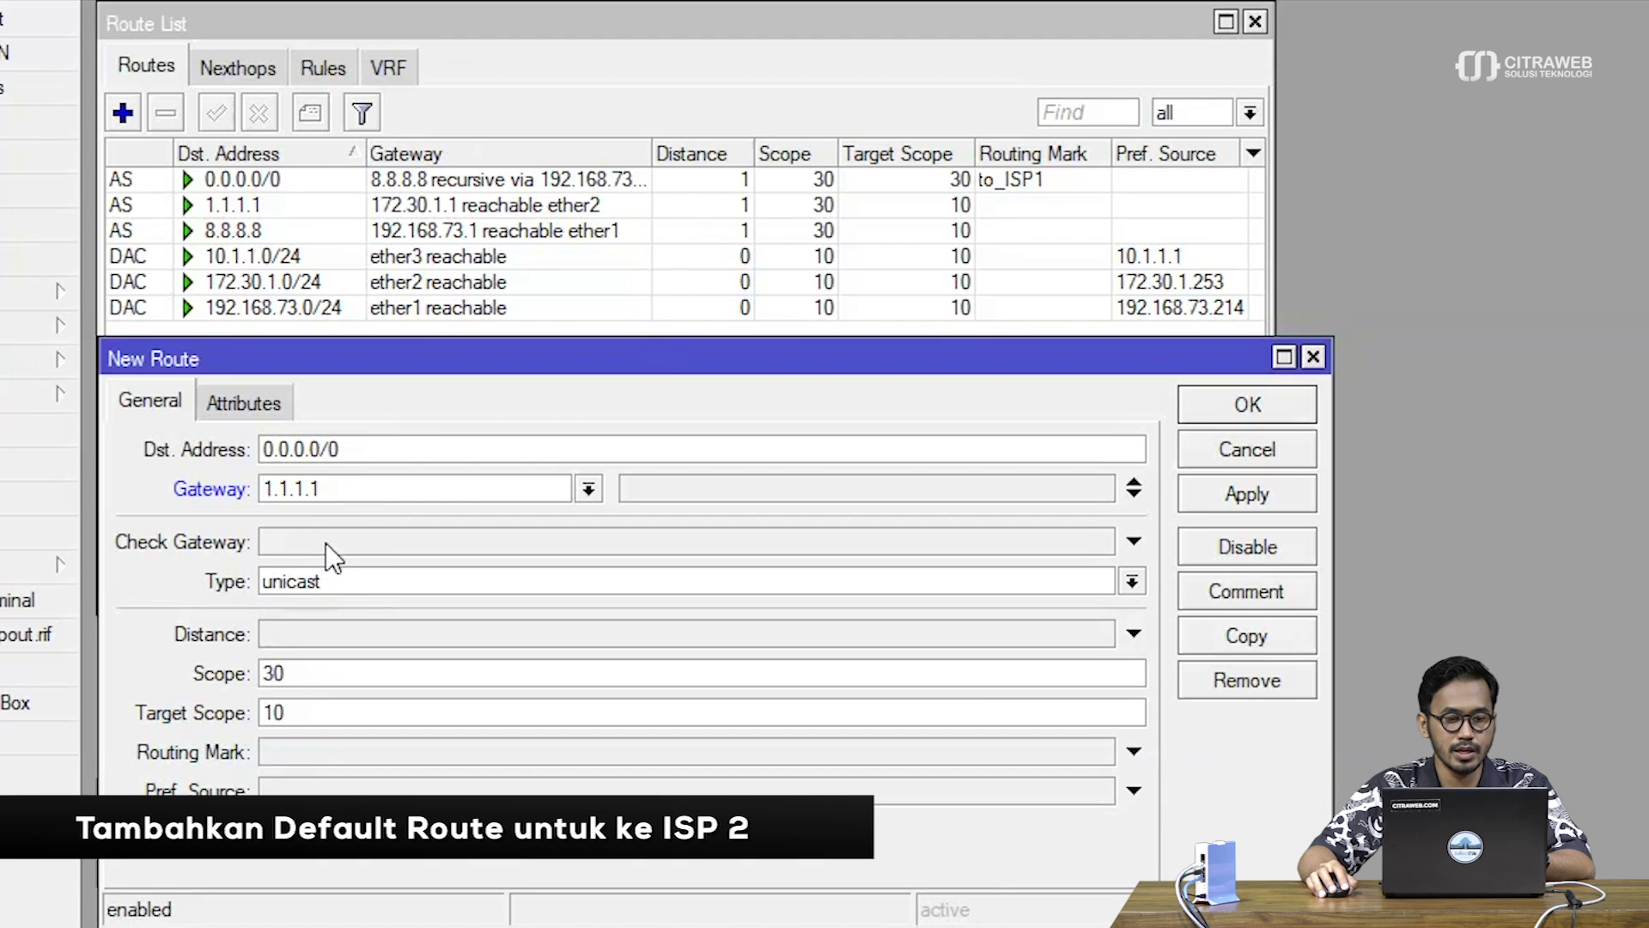
pyautogui.click(327, 543)
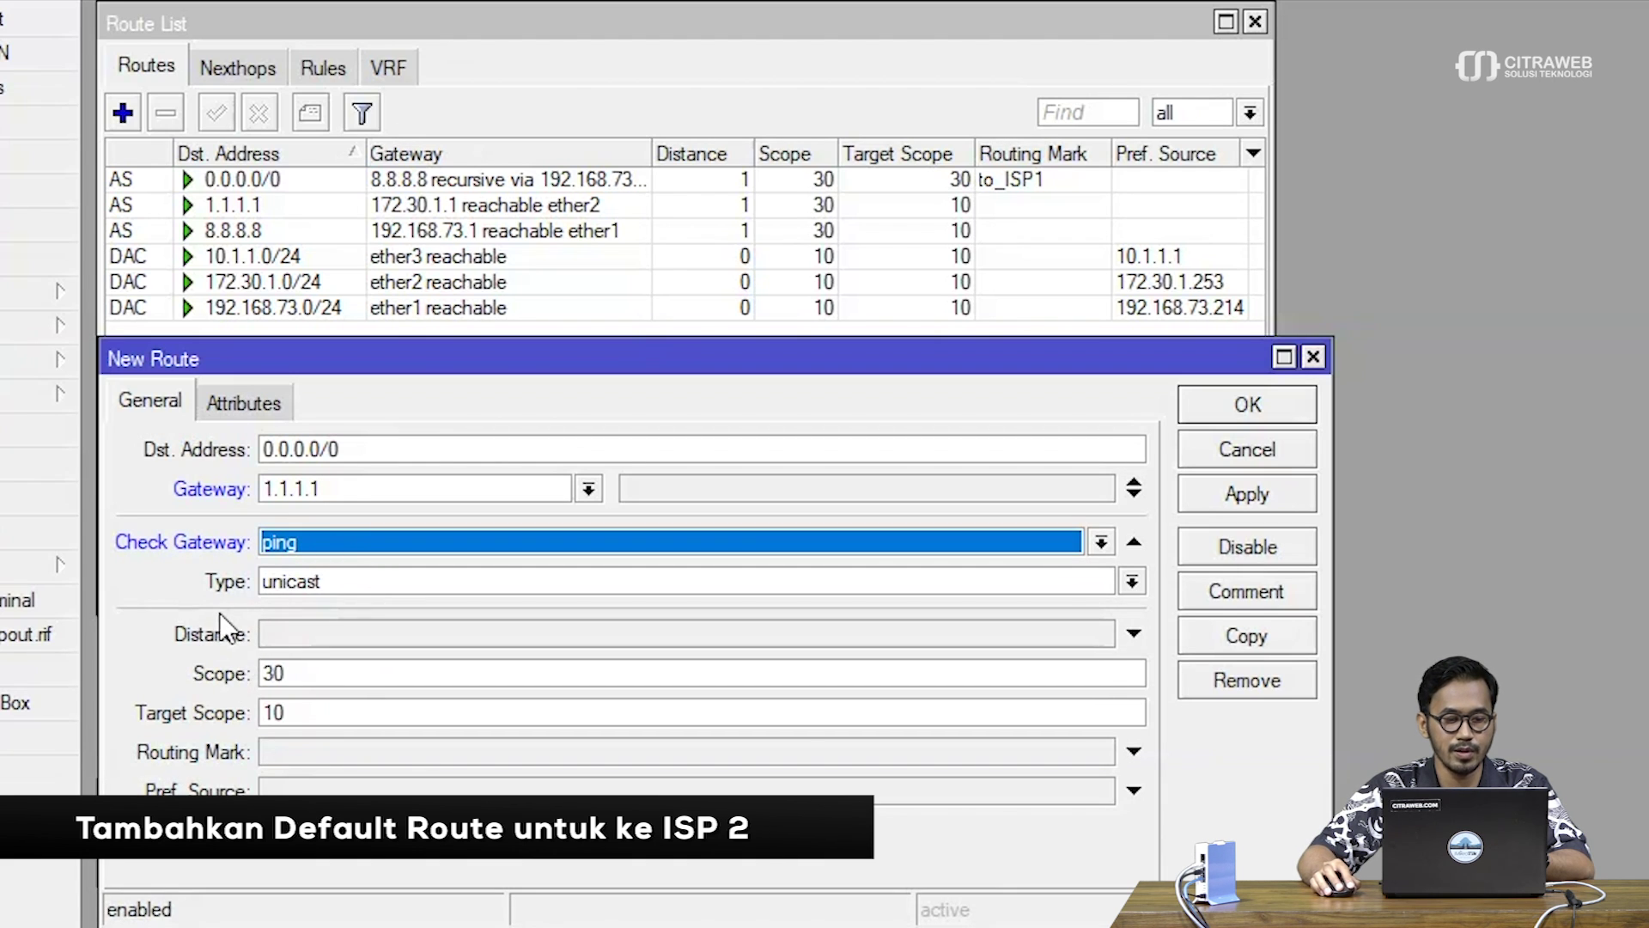
pyautogui.moveTo(272, 711); pyautogui.dragTo(260, 712)
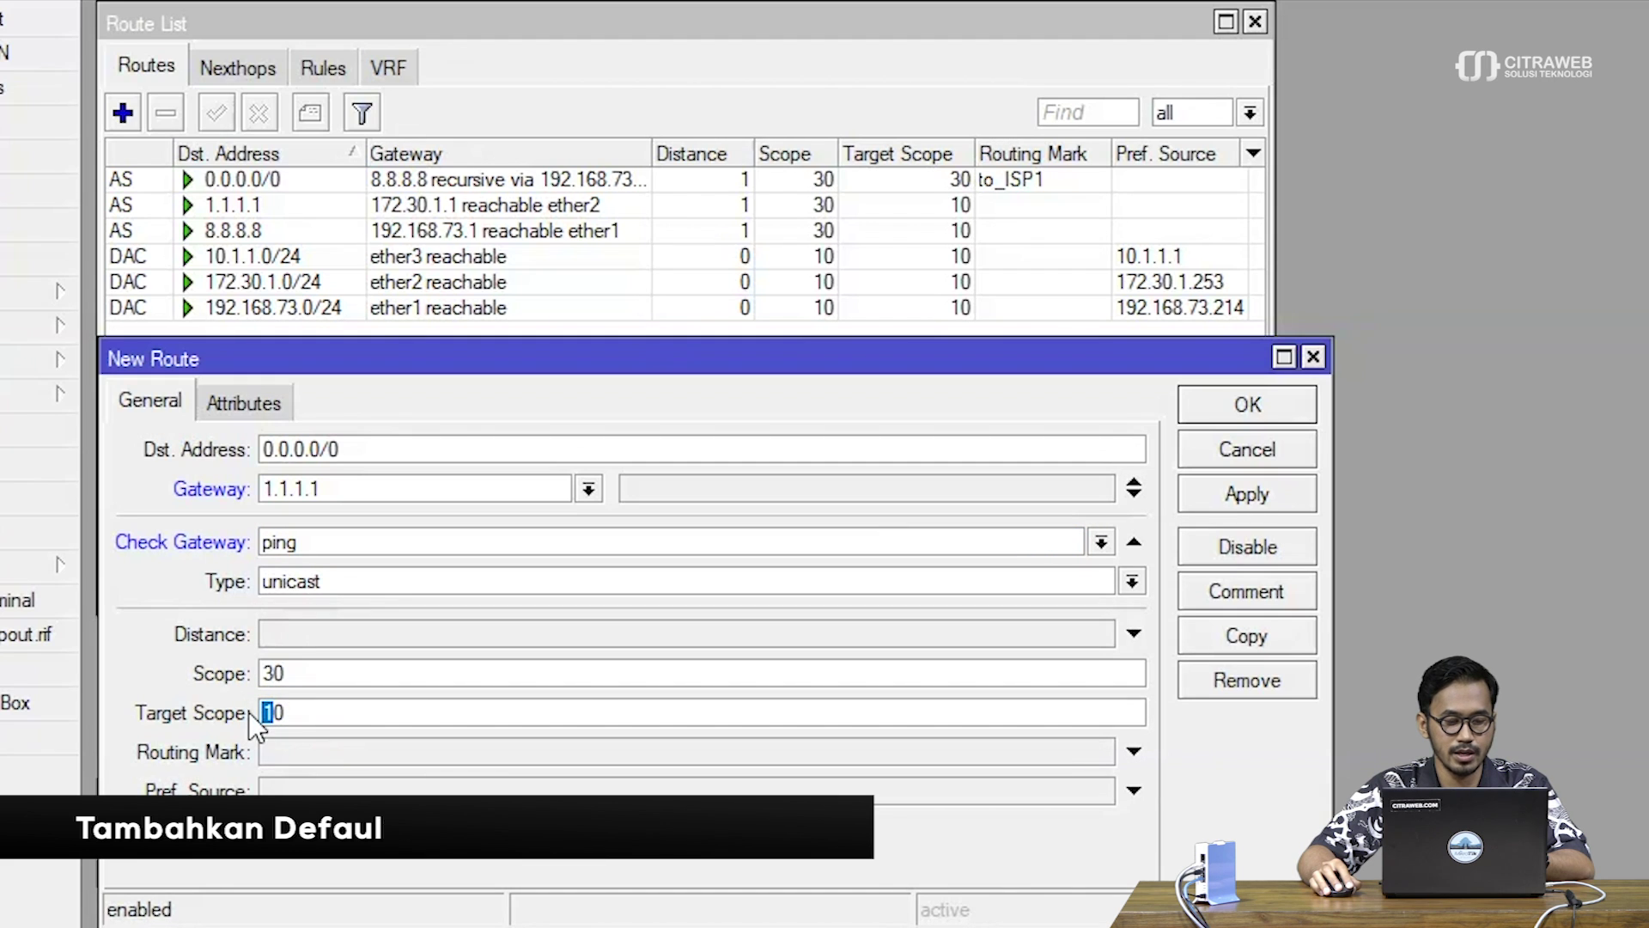
pyautogui.write('3')
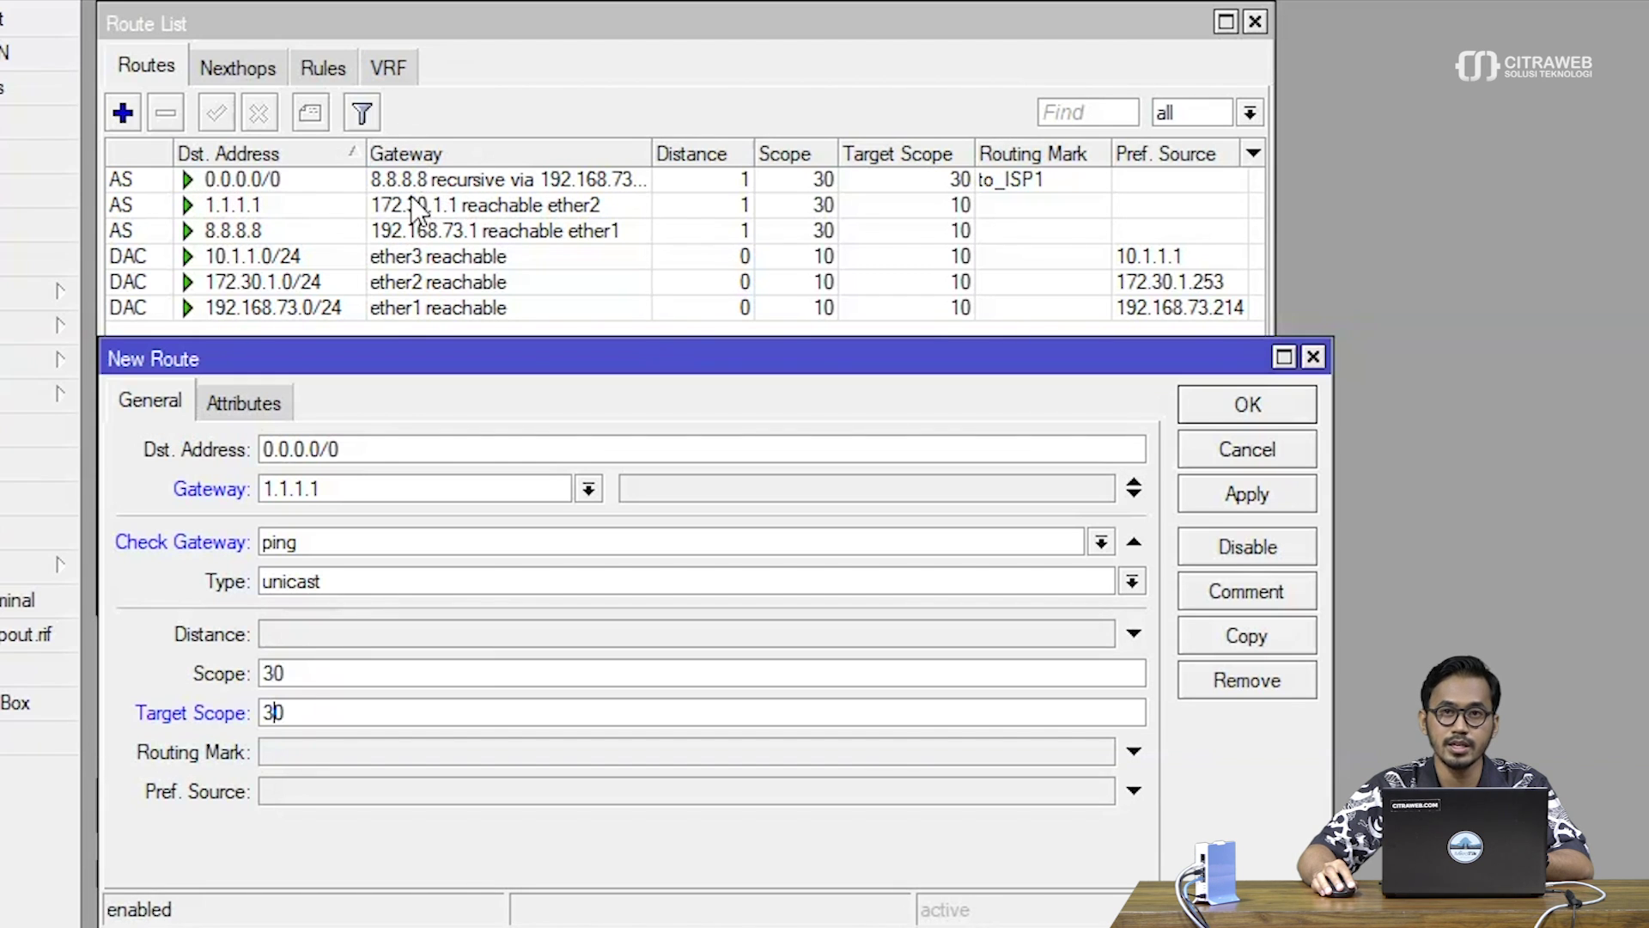
# Assign the routing mark to_ISP2 to the default route via 1.1.1.1 and save the route.
pyautogui.click(281, 754)
pyautogui.click(1101, 753)
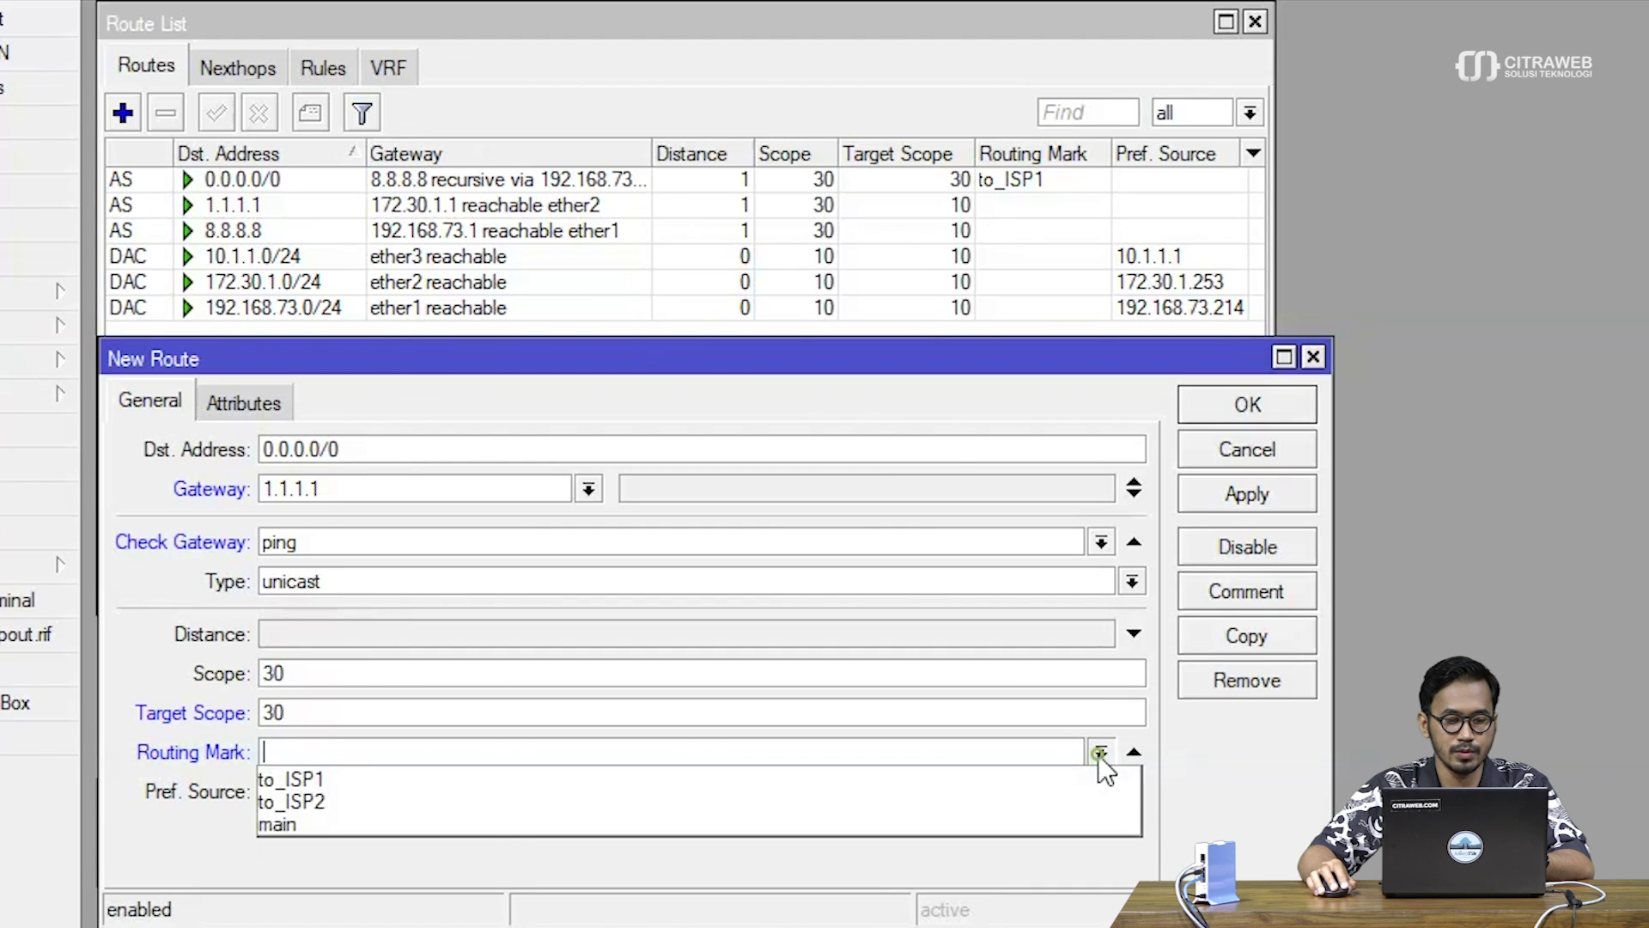
pyautogui.click(1070, 800)
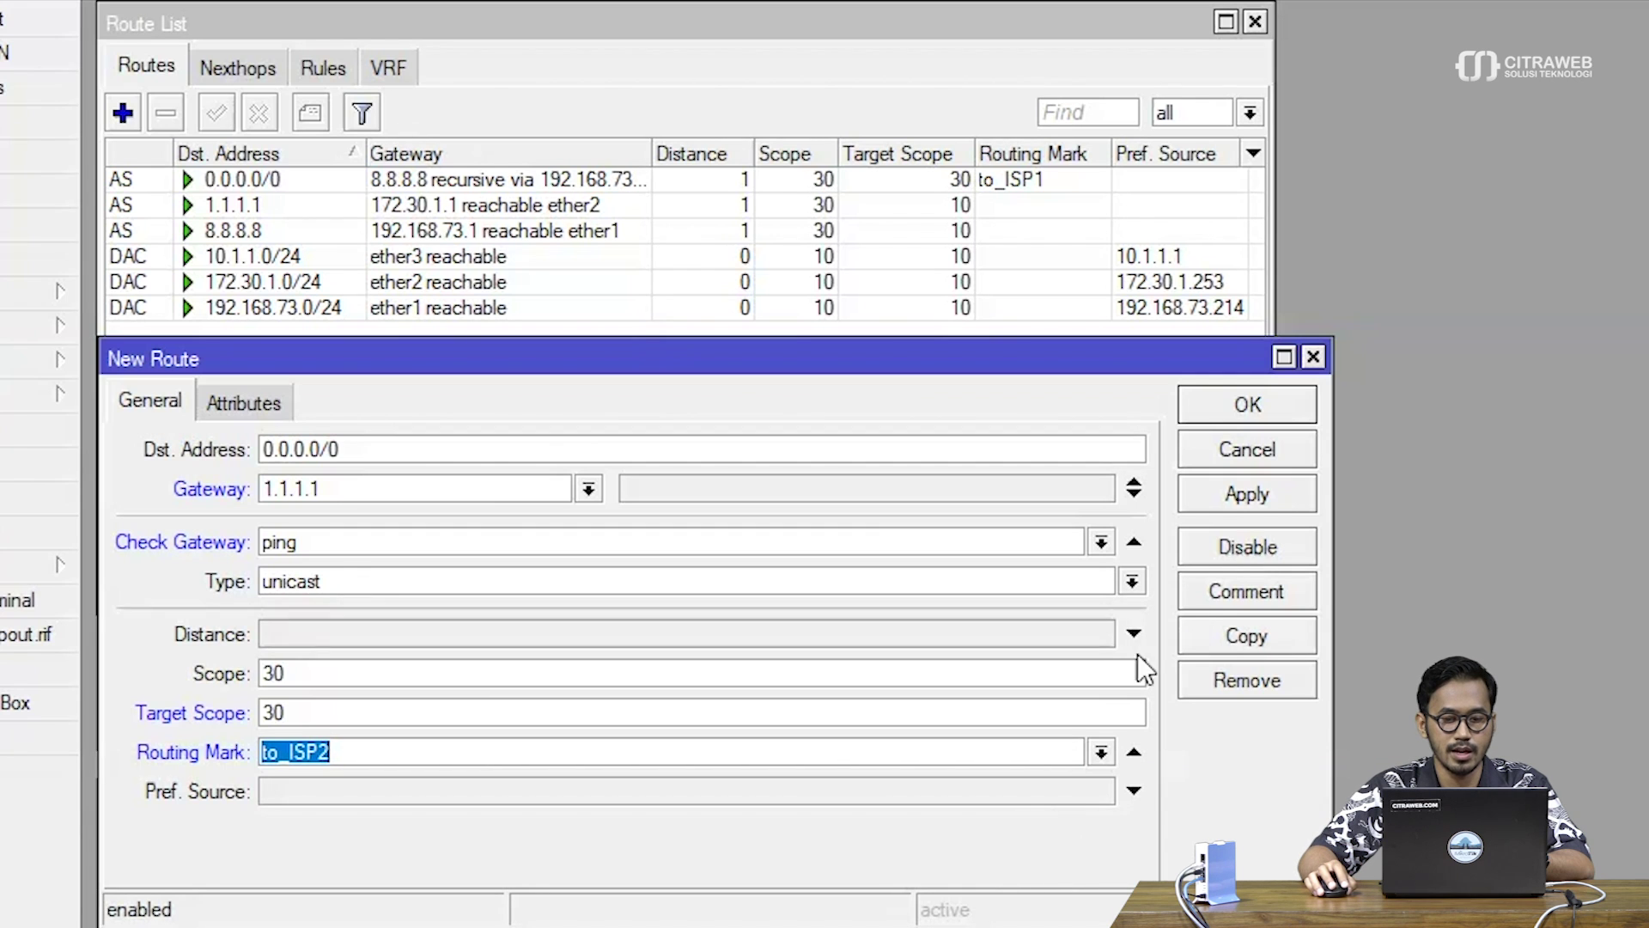
pyautogui.click(1221, 499)
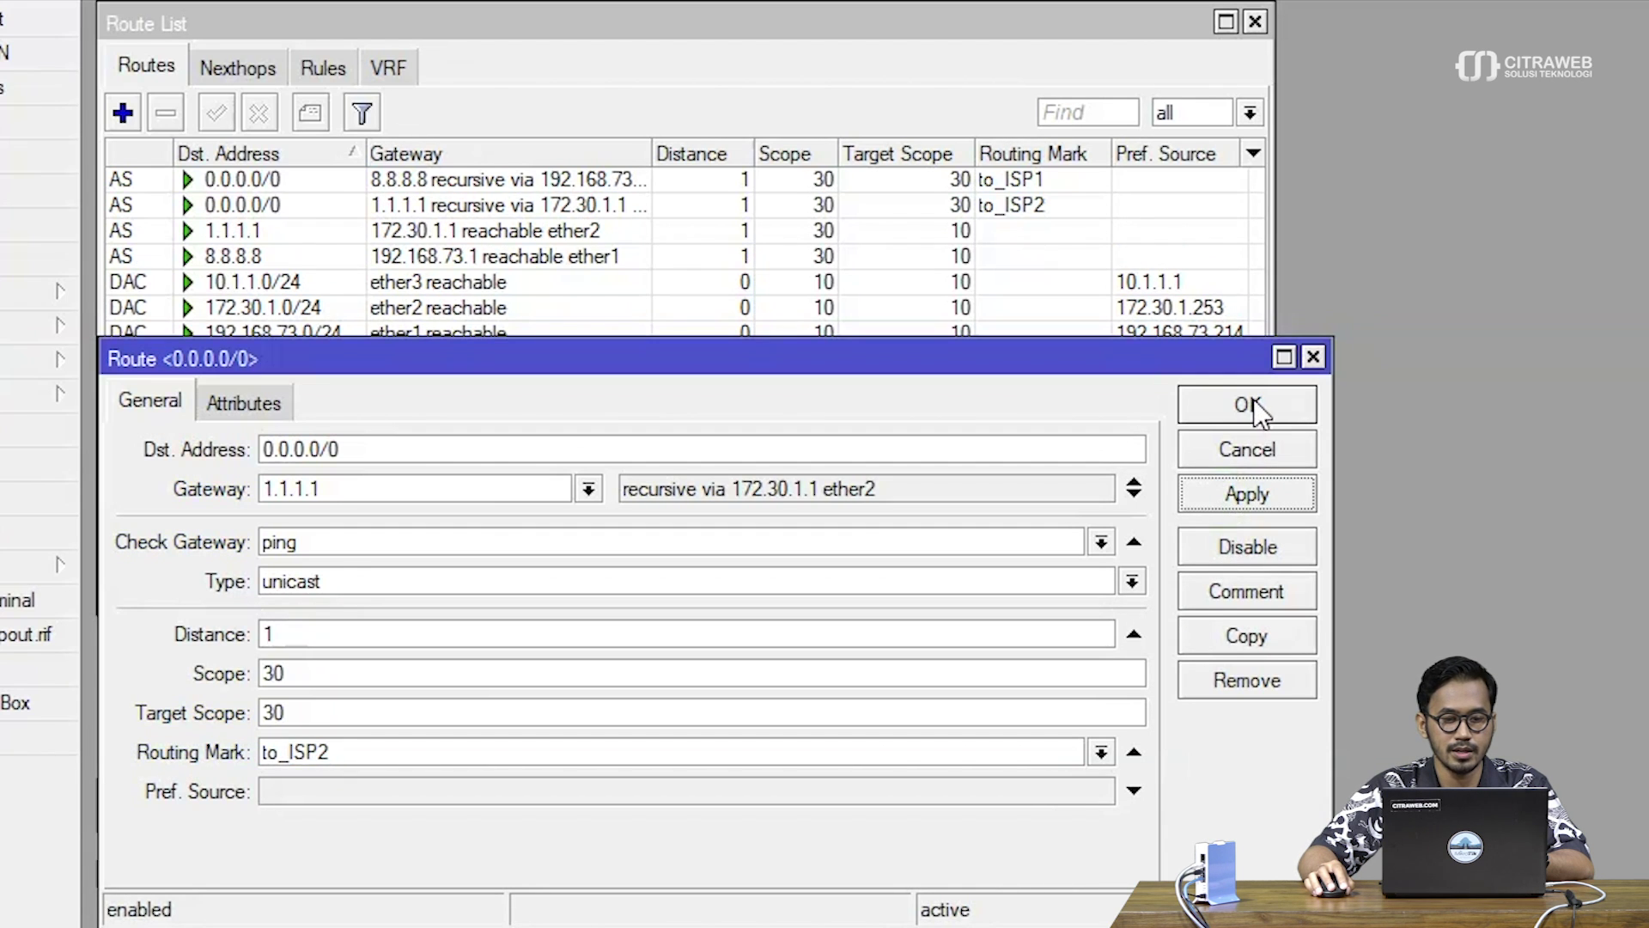
pyautogui.click(1247, 404)
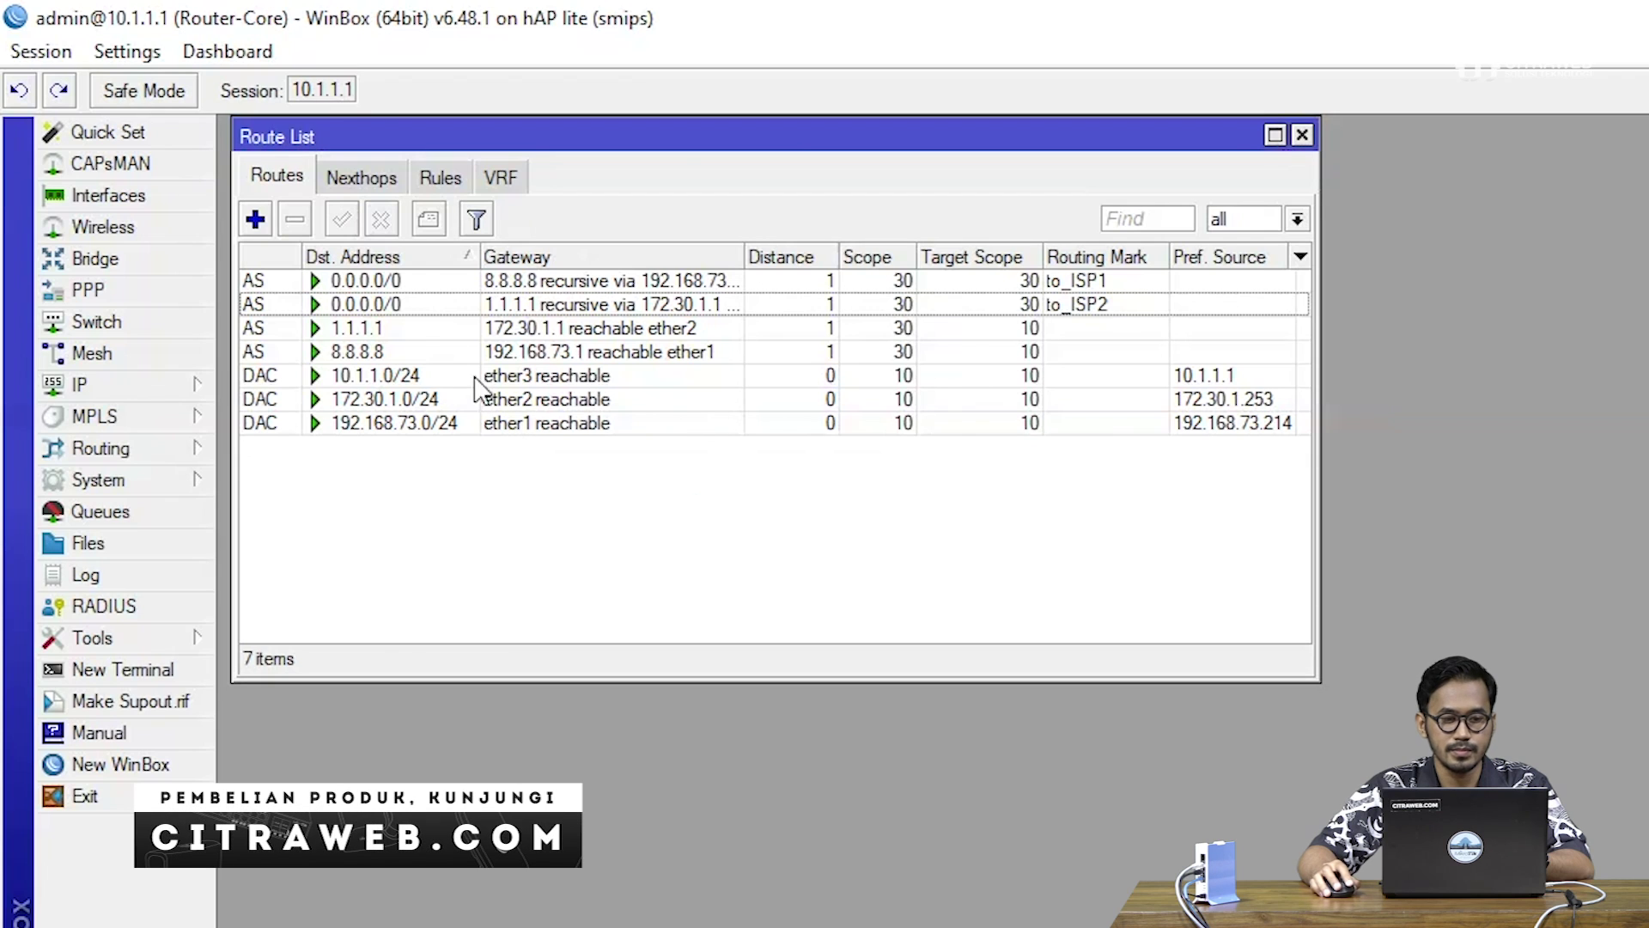
# Add the comment "ISP1" to the default route via 8.8.8.8.
pyautogui.click(429, 352)
pyautogui.click(435, 282)
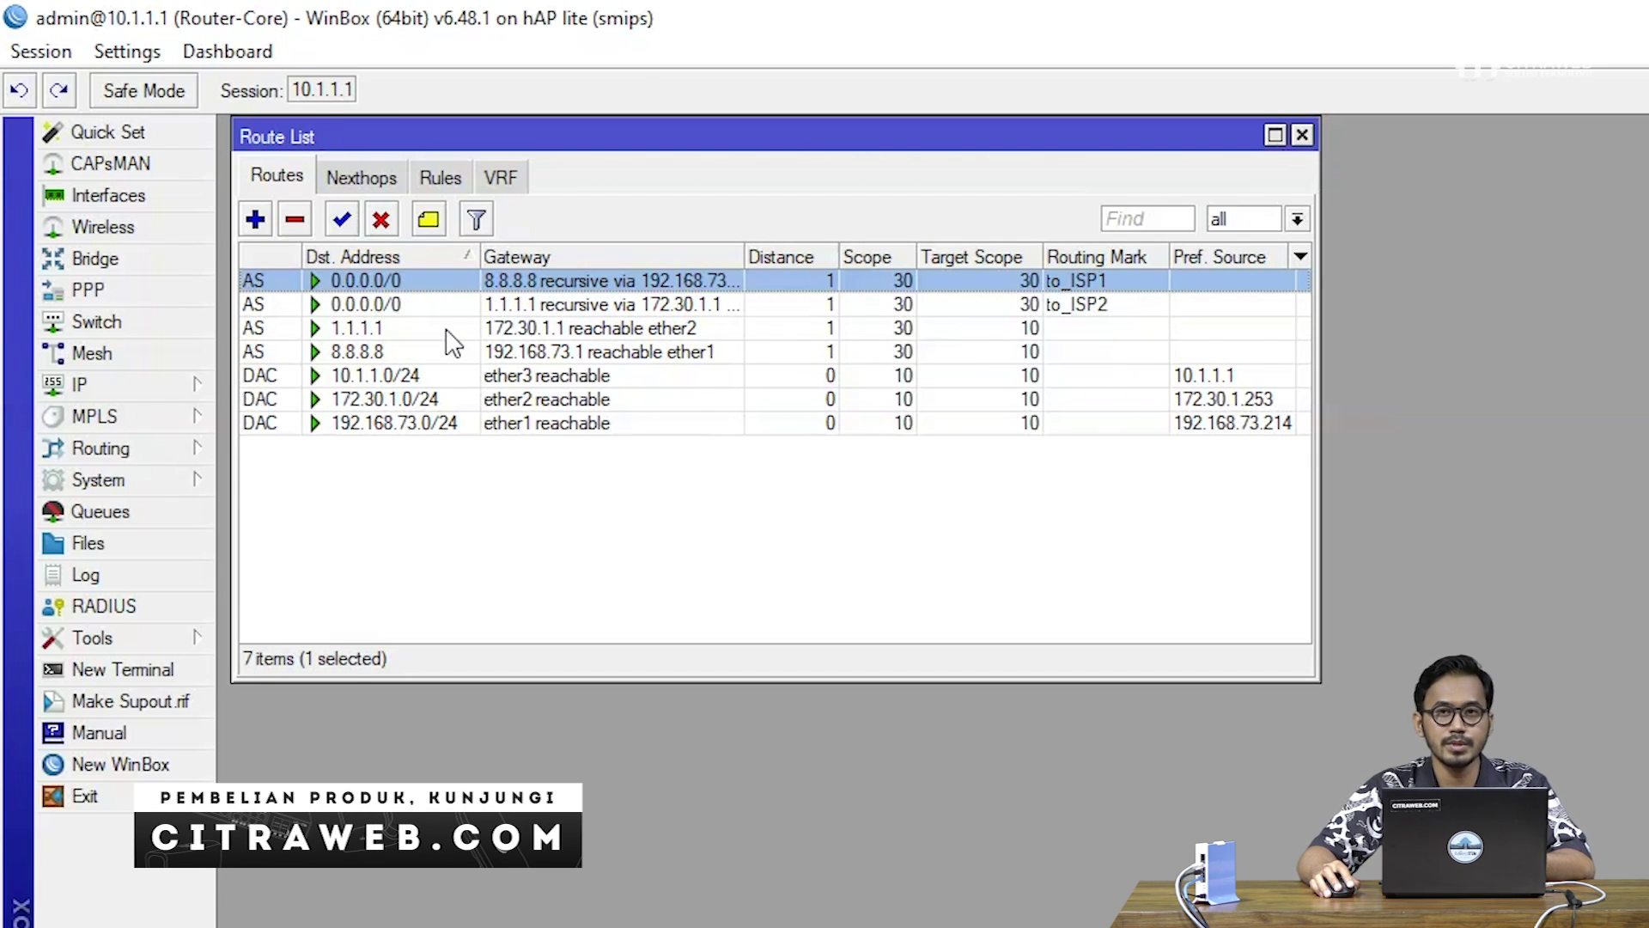
pyautogui.click(429, 220)
pyautogui.moveTo(997, 578); pyautogui.dragTo(738, 506)
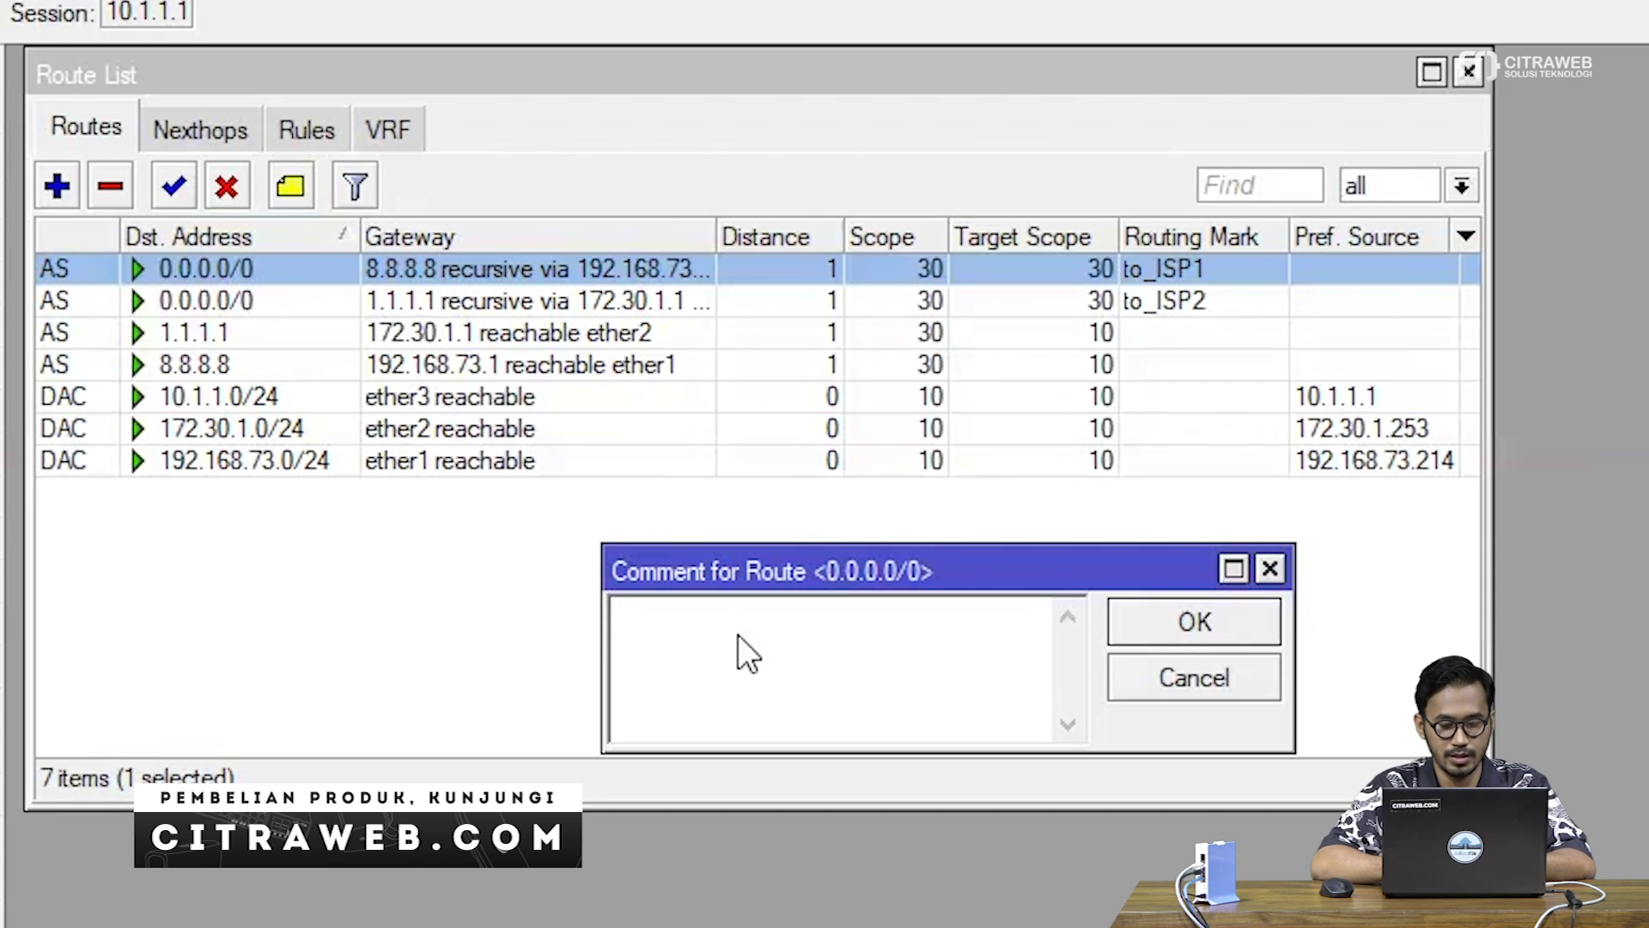
pyautogui.write('ISP1')
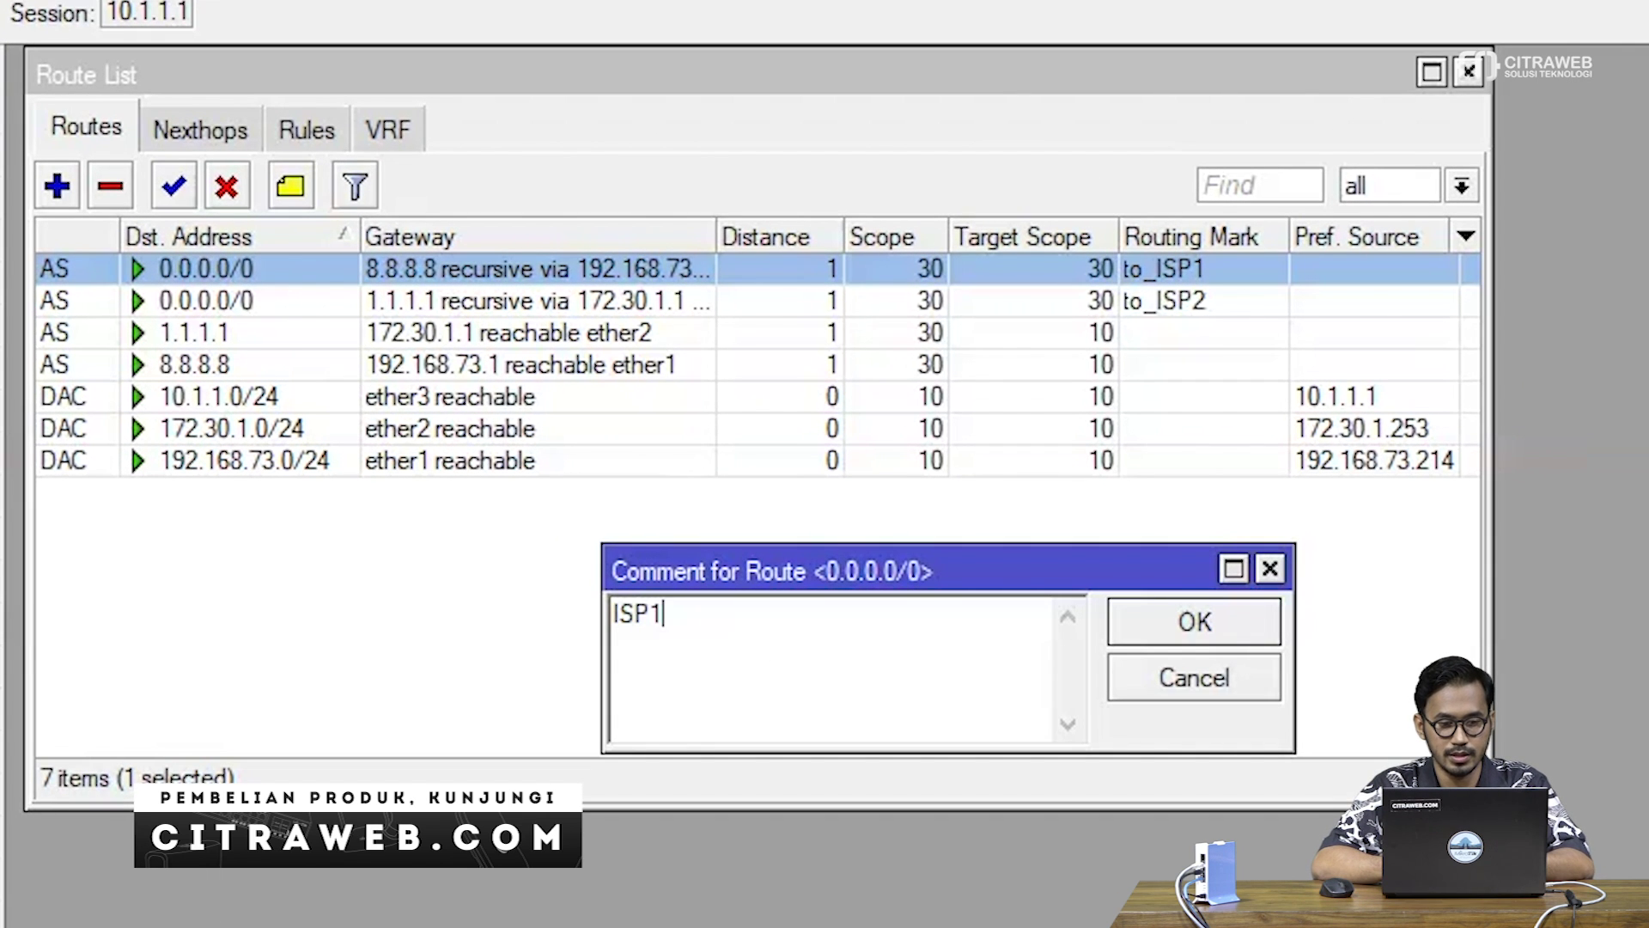
pyautogui.press('Return')
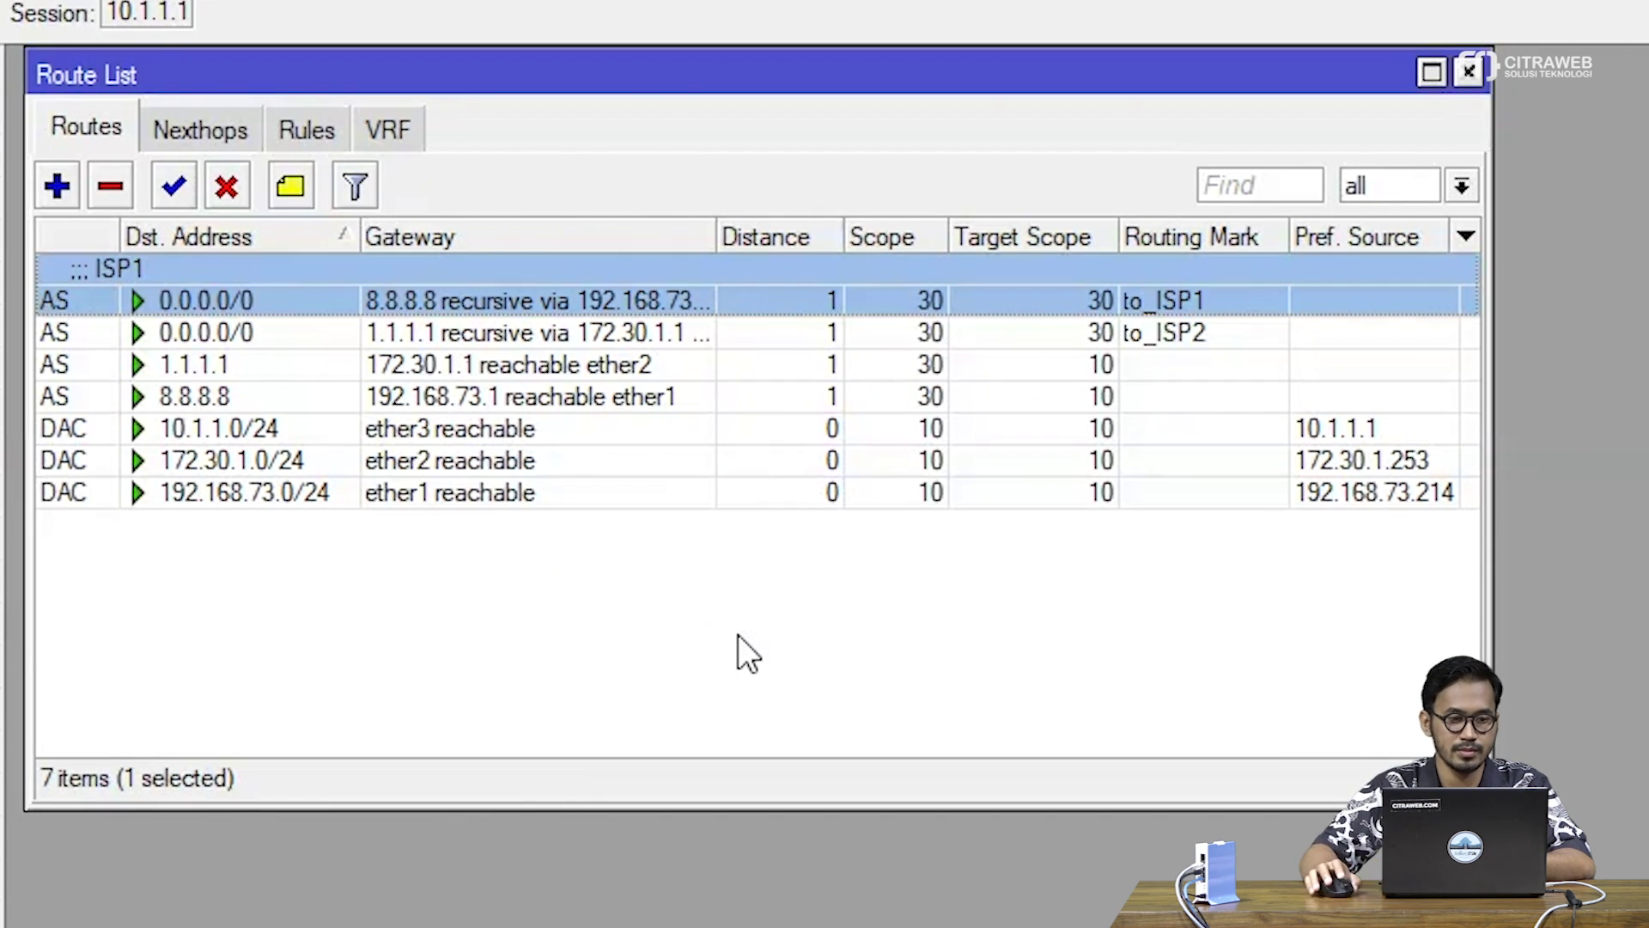
# Add the comment "ISP2" to the default route via 1.1.1.1.
pyautogui.click(550, 335)
pyautogui.click(301, 187)
pyautogui.write('ISP2')
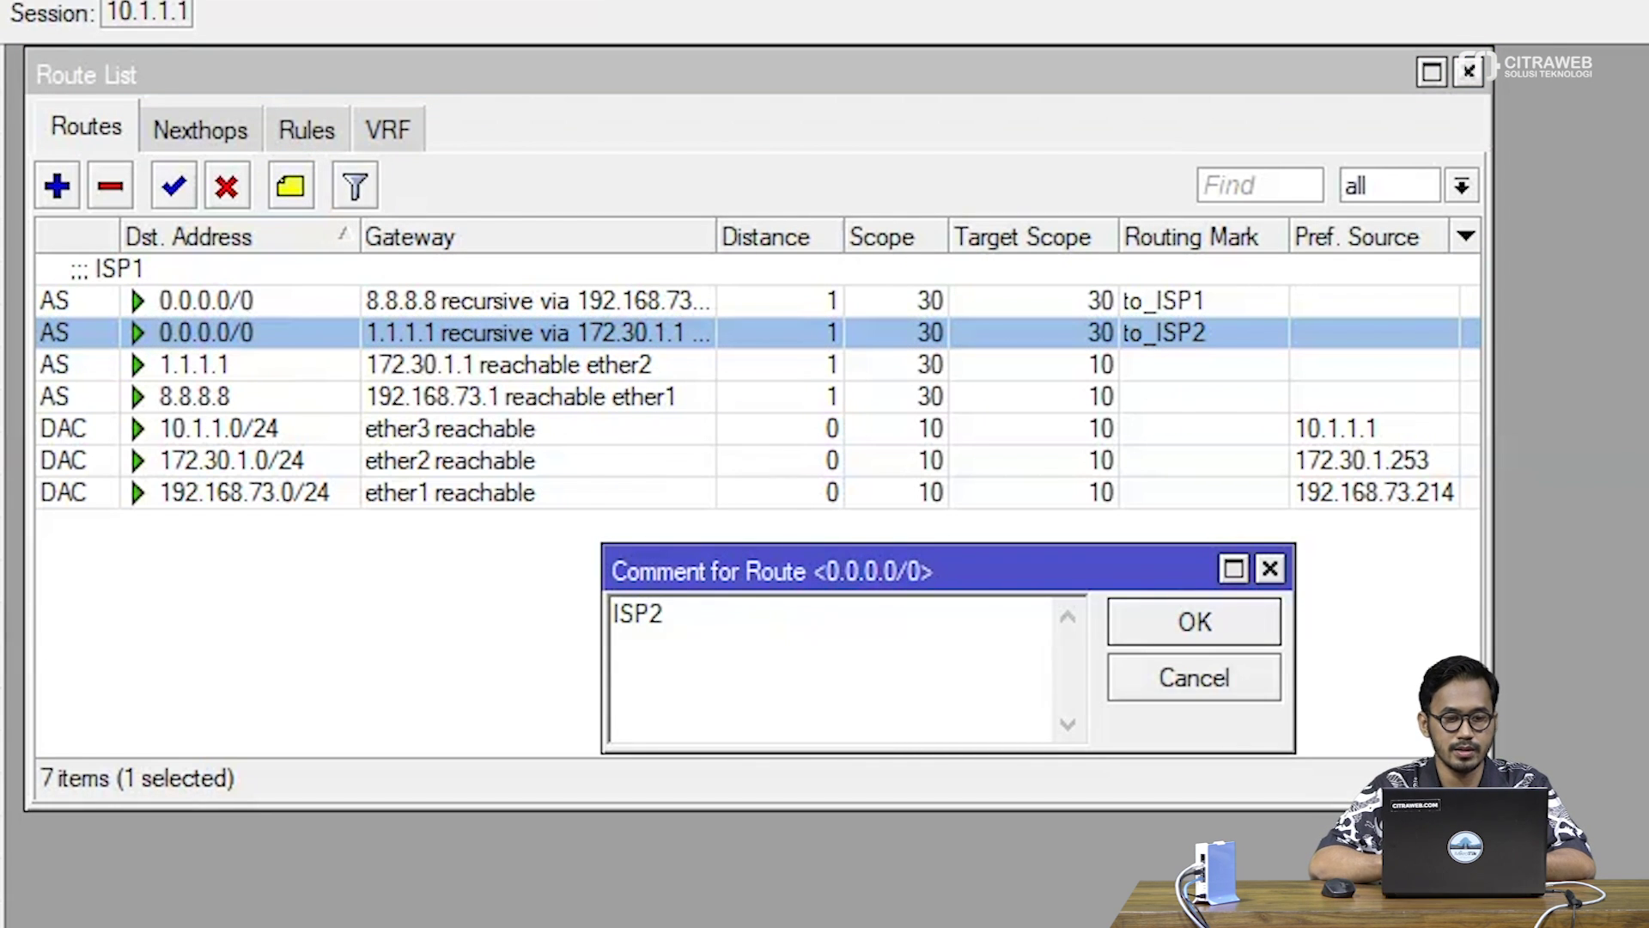
pyautogui.press('Return')
pyautogui.click(644, 622)
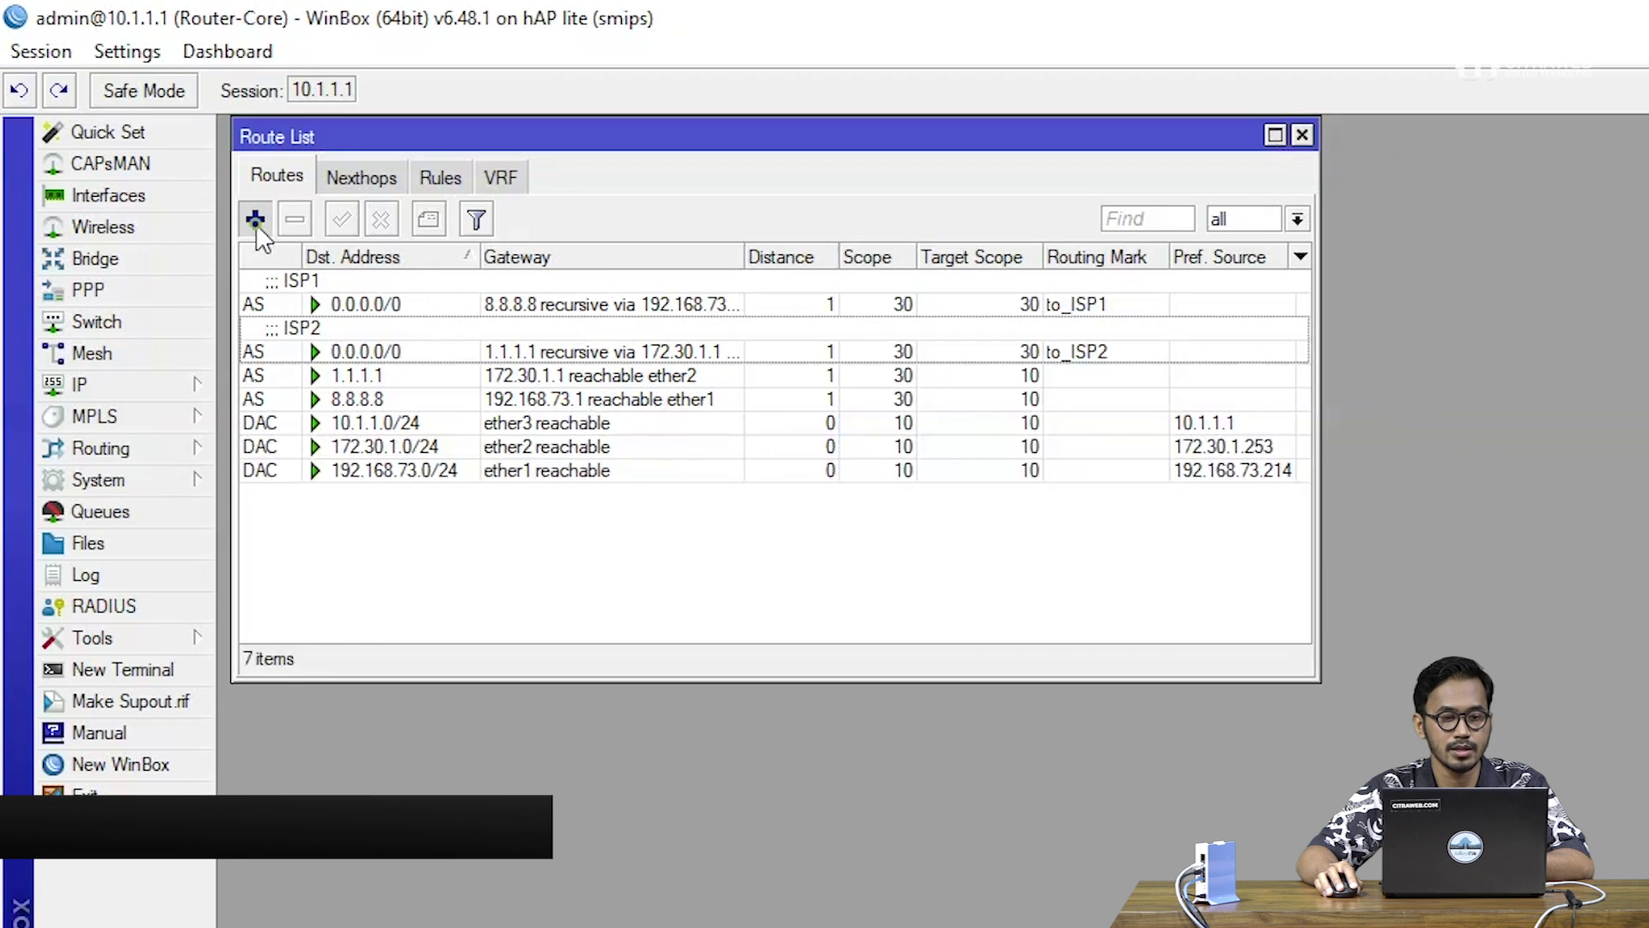
# Start a backup default route for 0.0.0.0/0 with gateway 192.168.73.1 and distance 2.
pyautogui.click(57, 185)
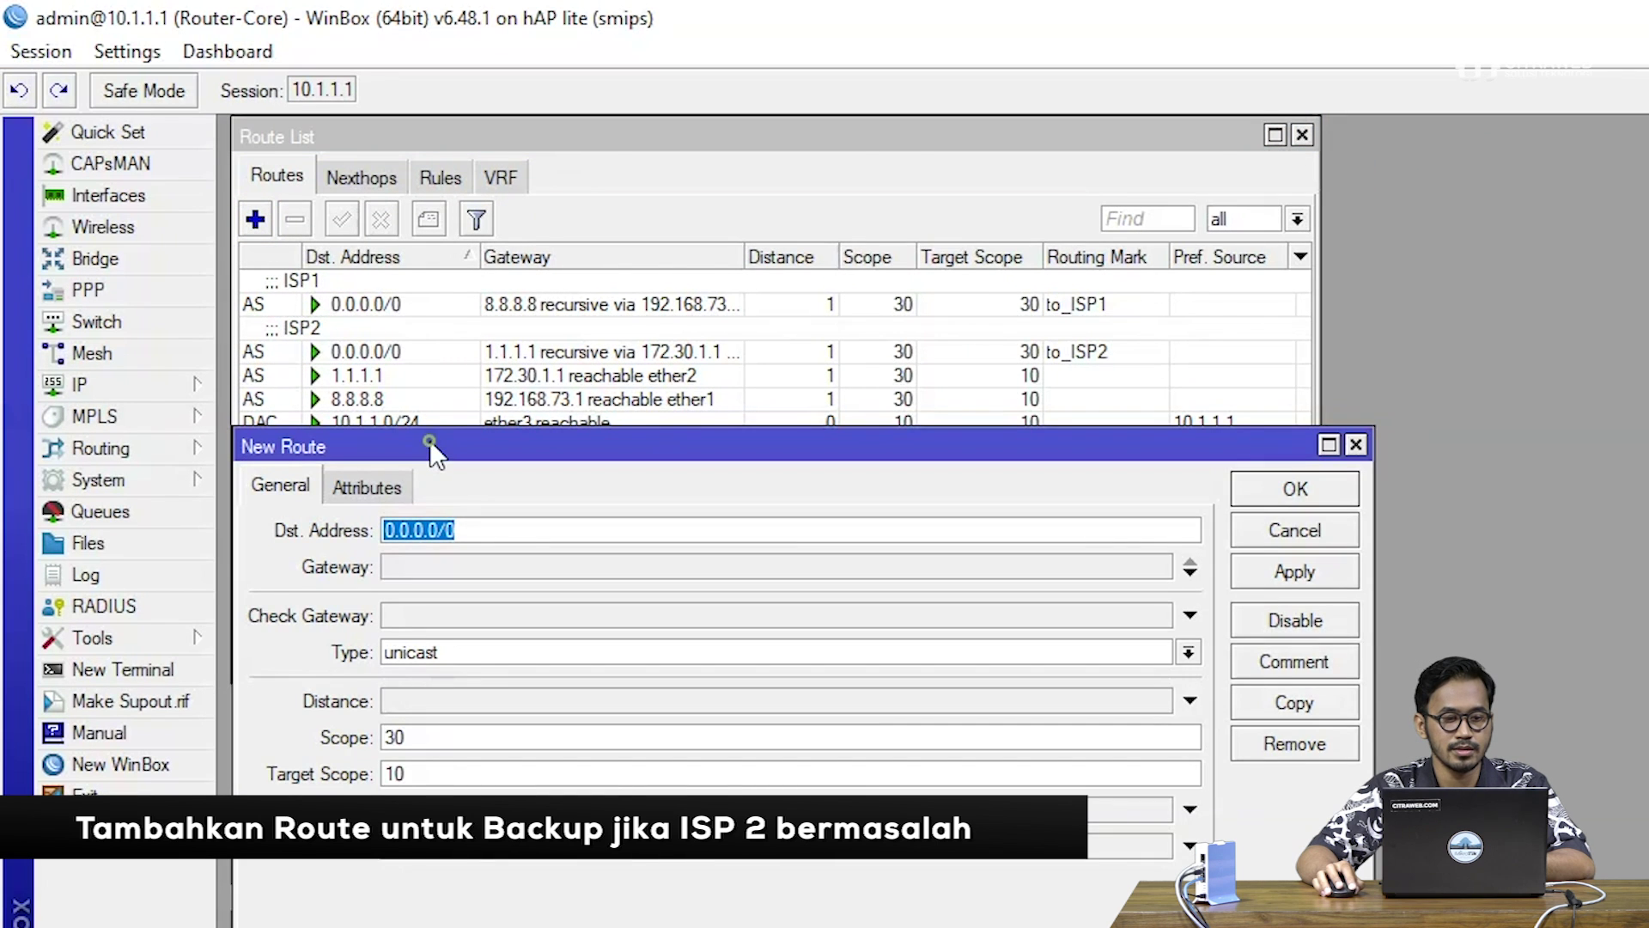
pyautogui.moveTo(430, 439); pyautogui.dragTo(423, 489)
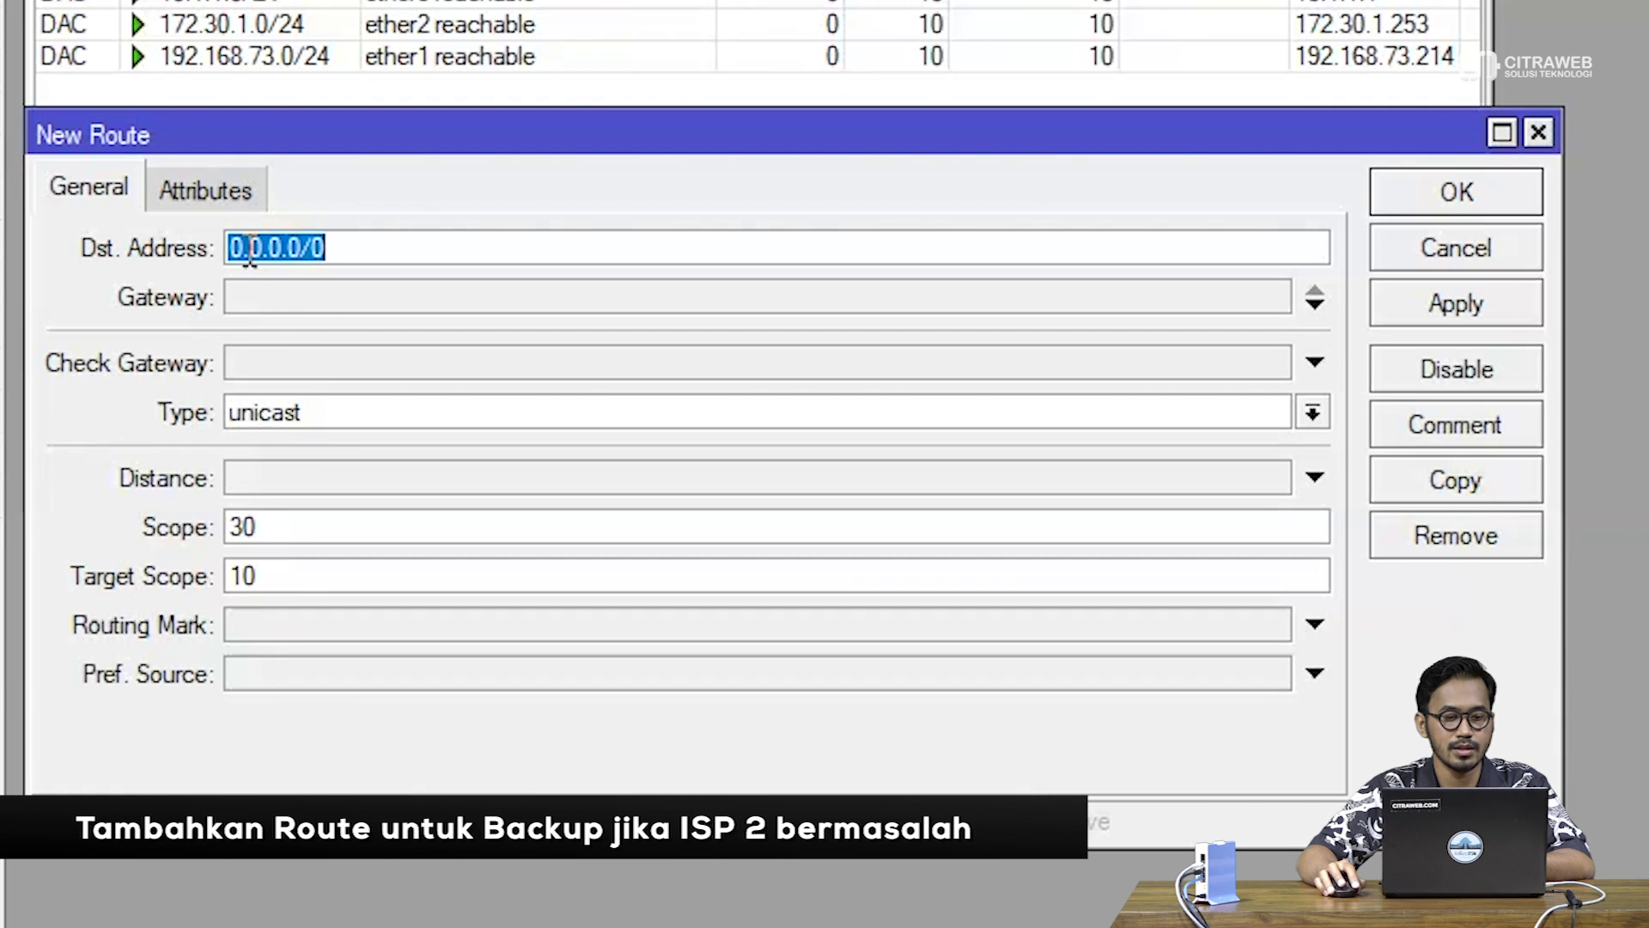
pyautogui.click(274, 287)
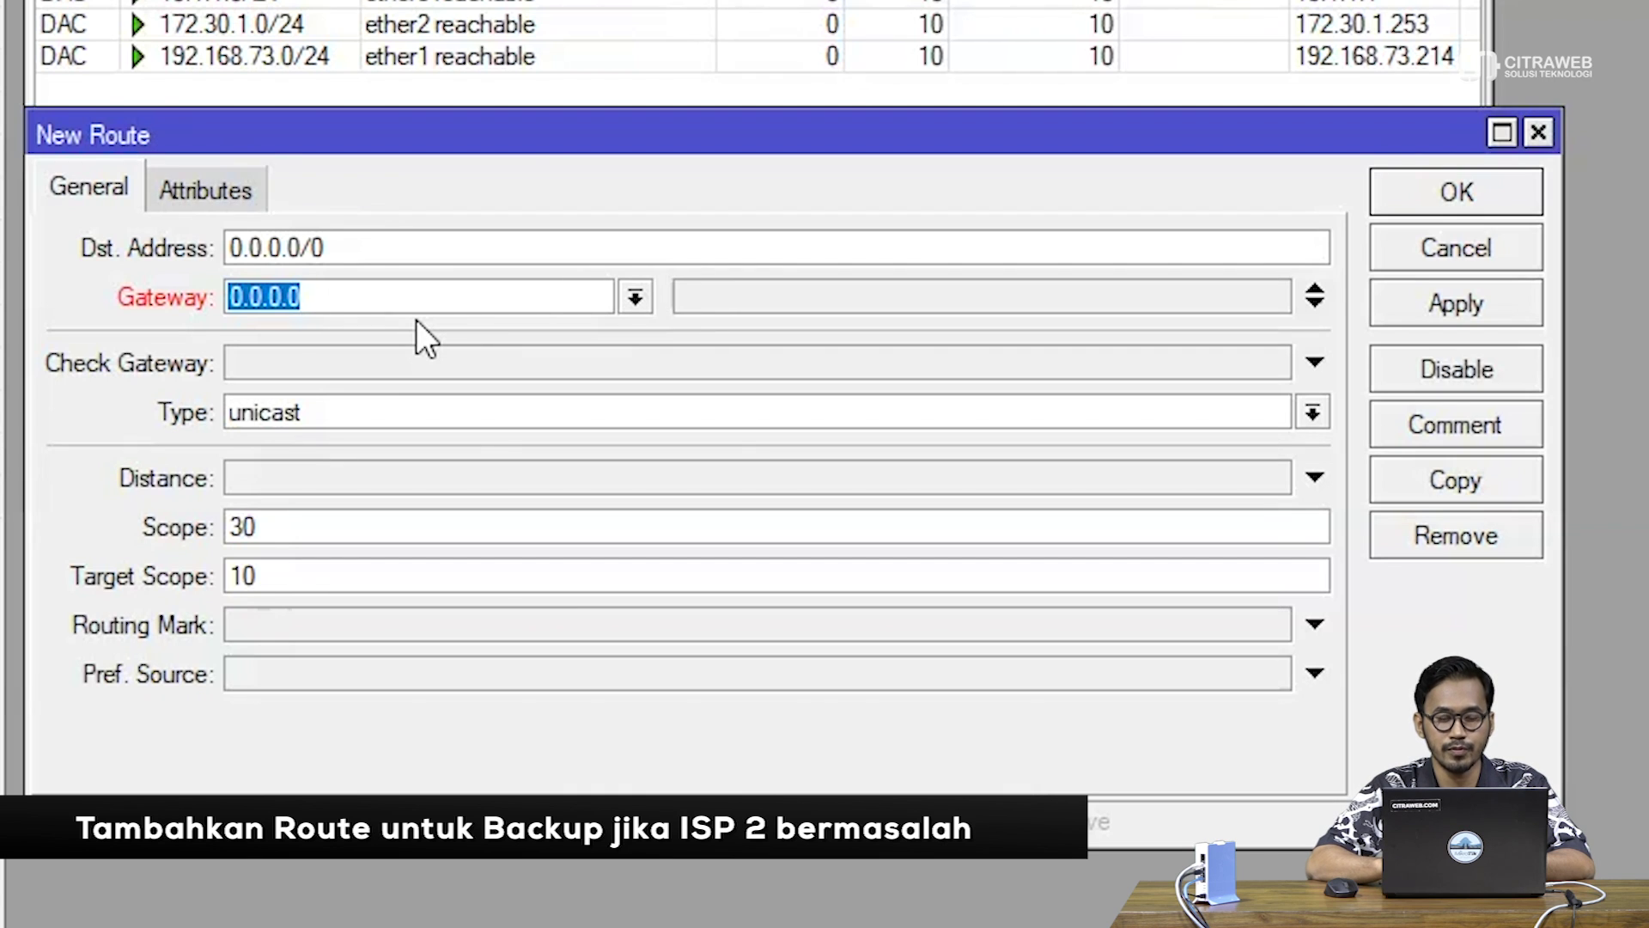
pyautogui.write('19')
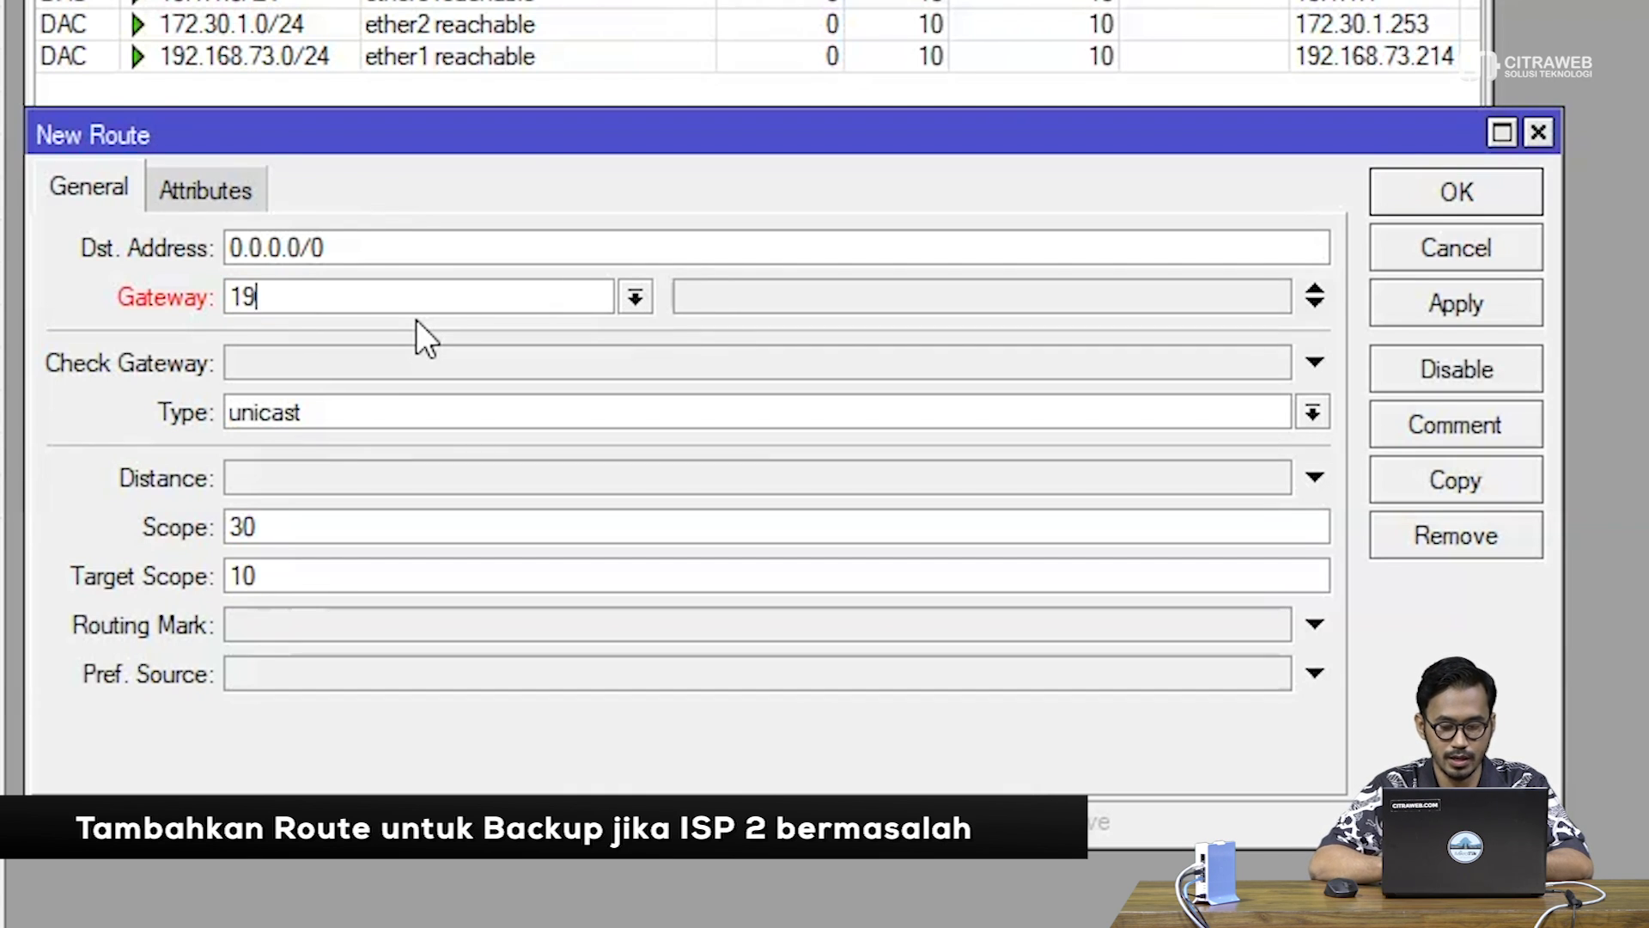
pyautogui.write('2.168.')
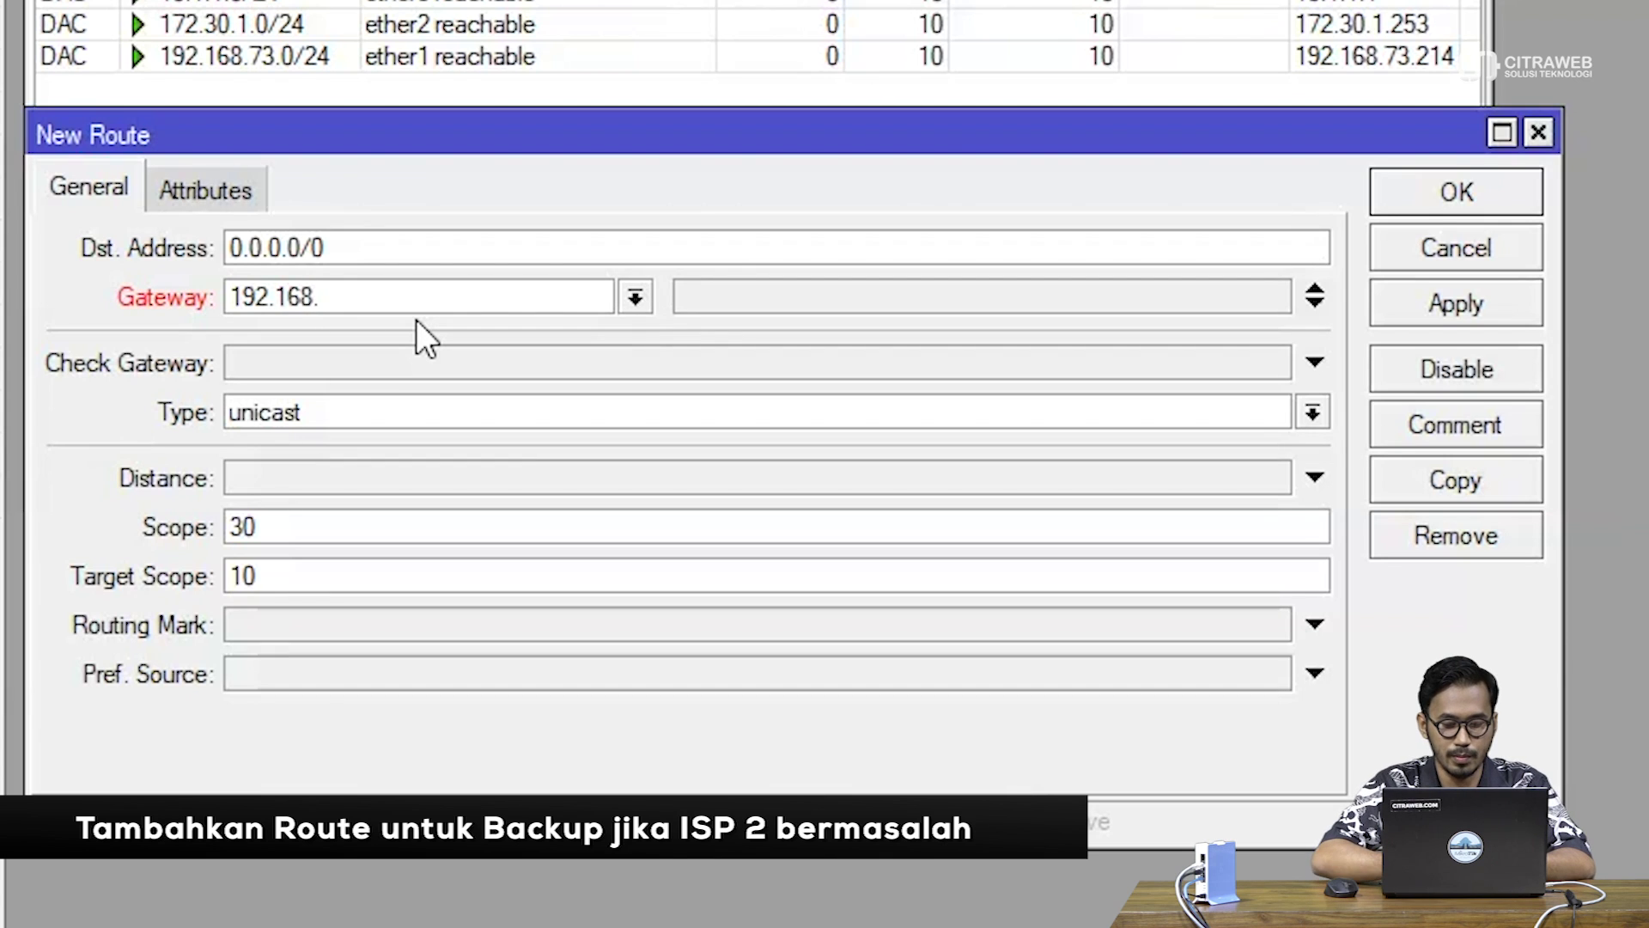
pyautogui.write('73.1')
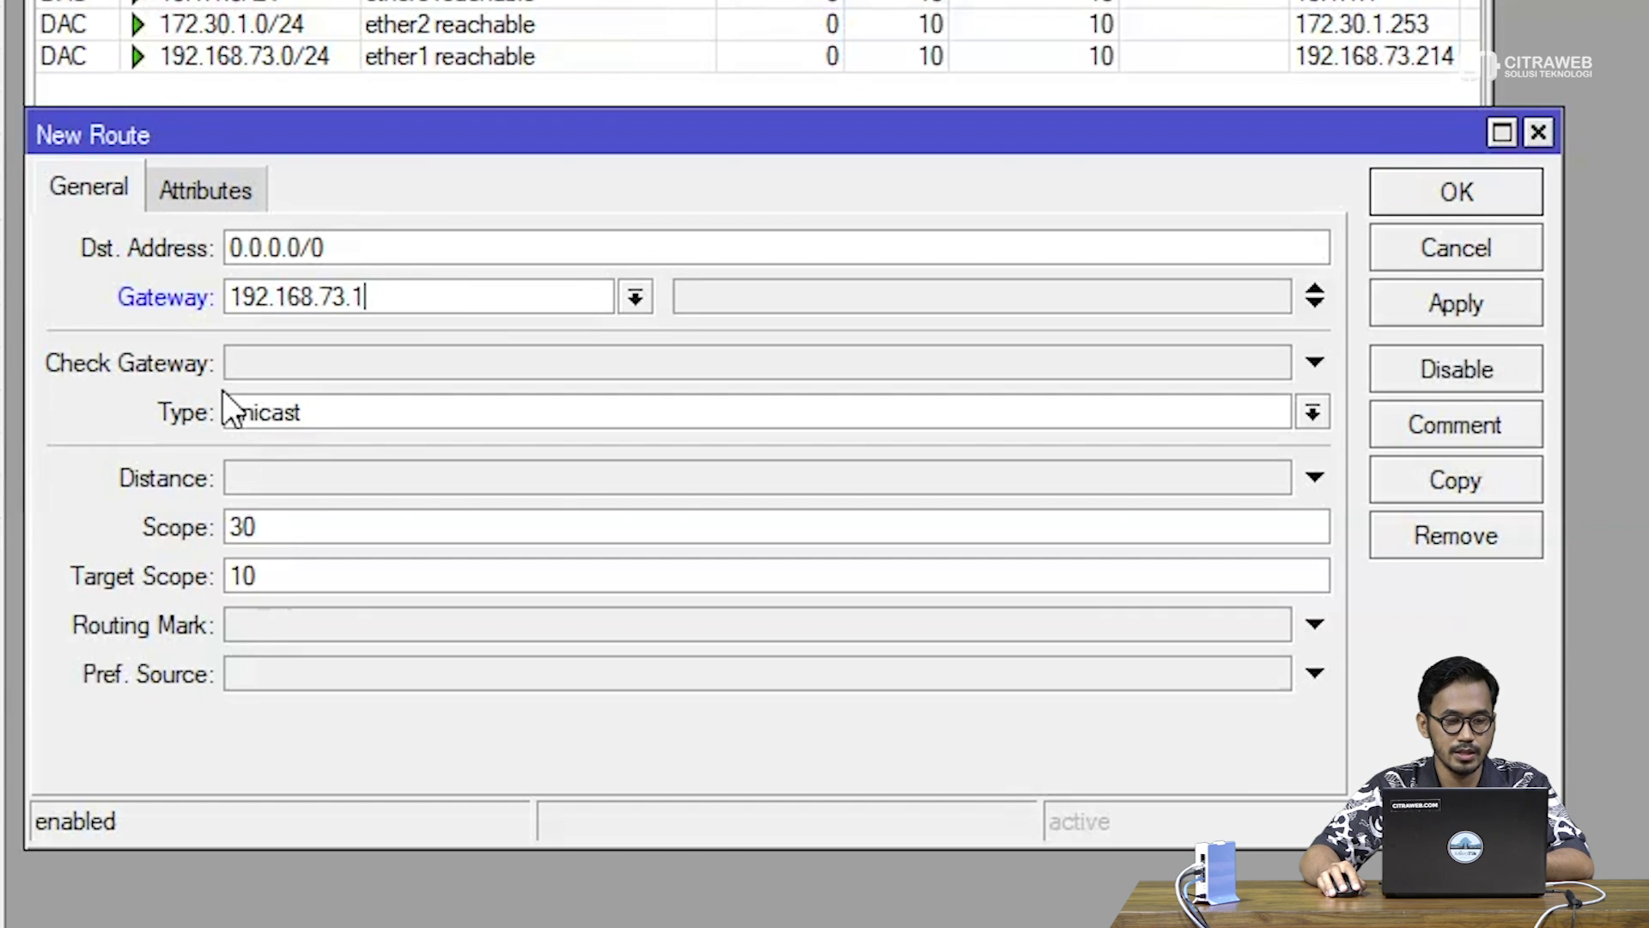
pyautogui.click(249, 480)
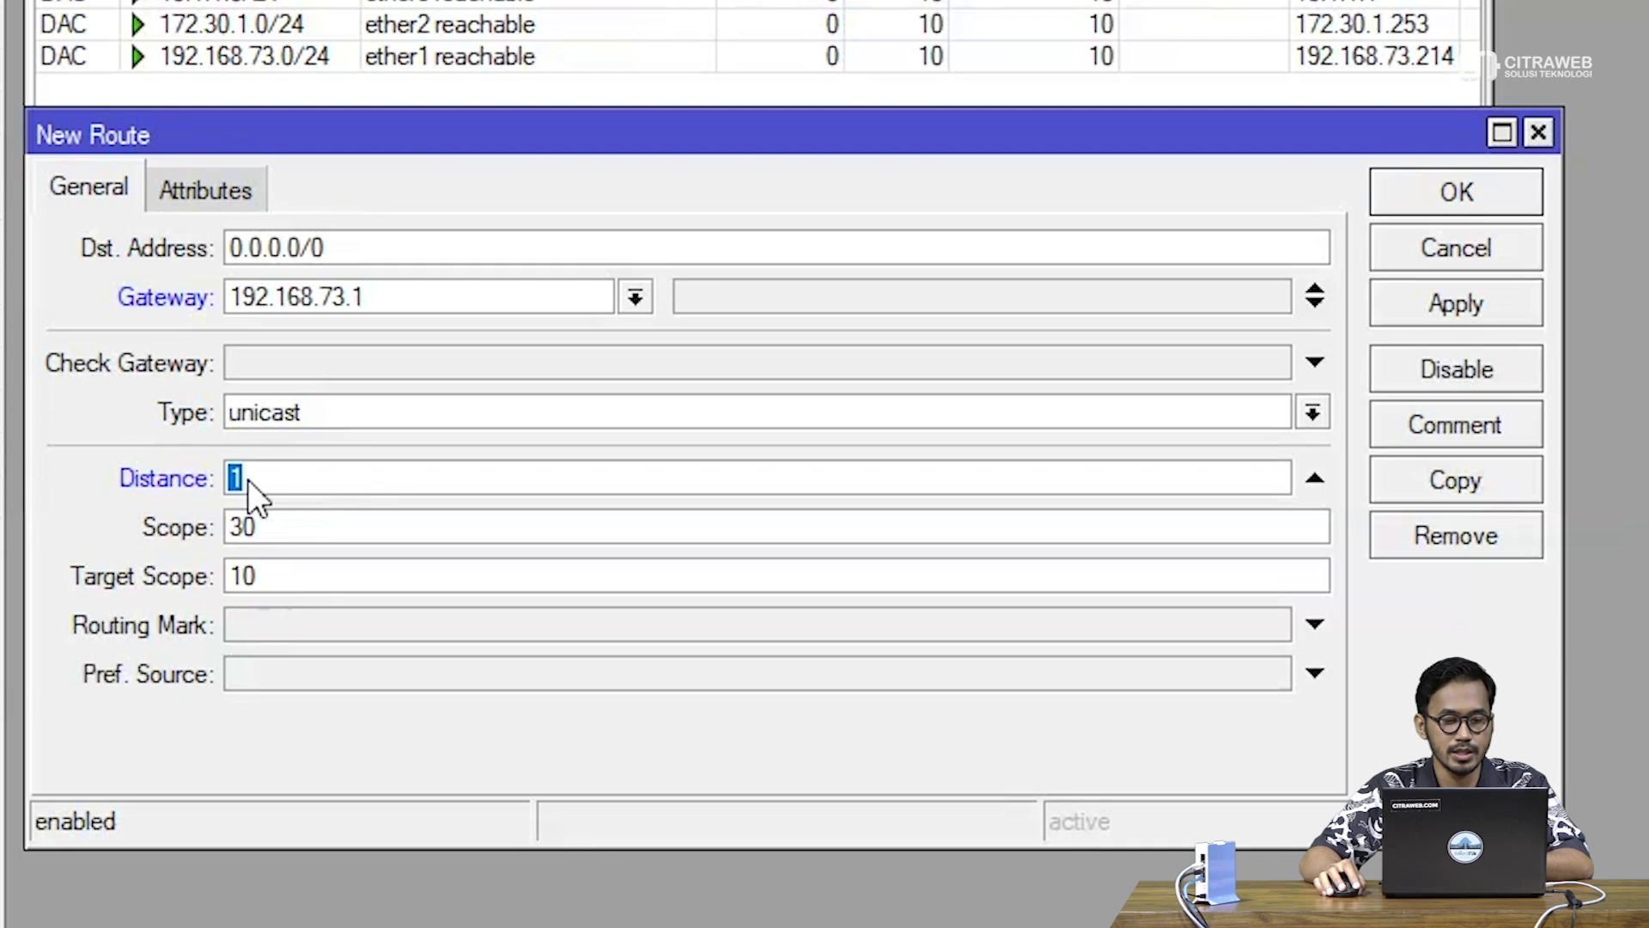
pyautogui.write('2')
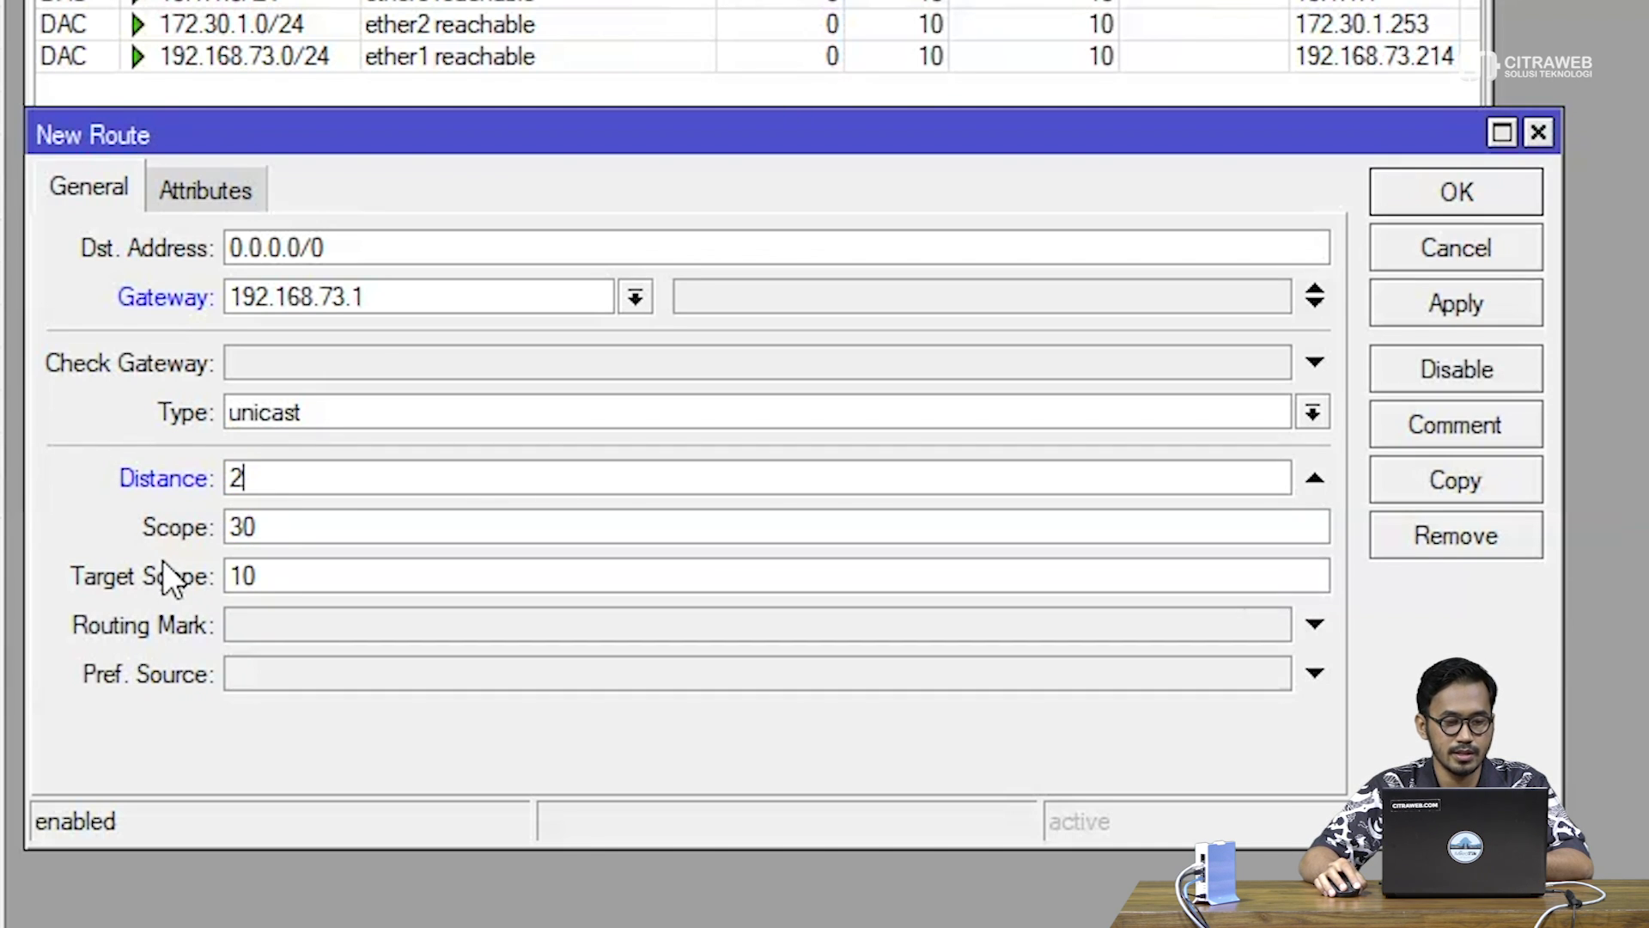
# Assign the routing mark to_ISP2 to the backup route via 192.168.73.1 and save the route.
pyautogui.click(271, 627)
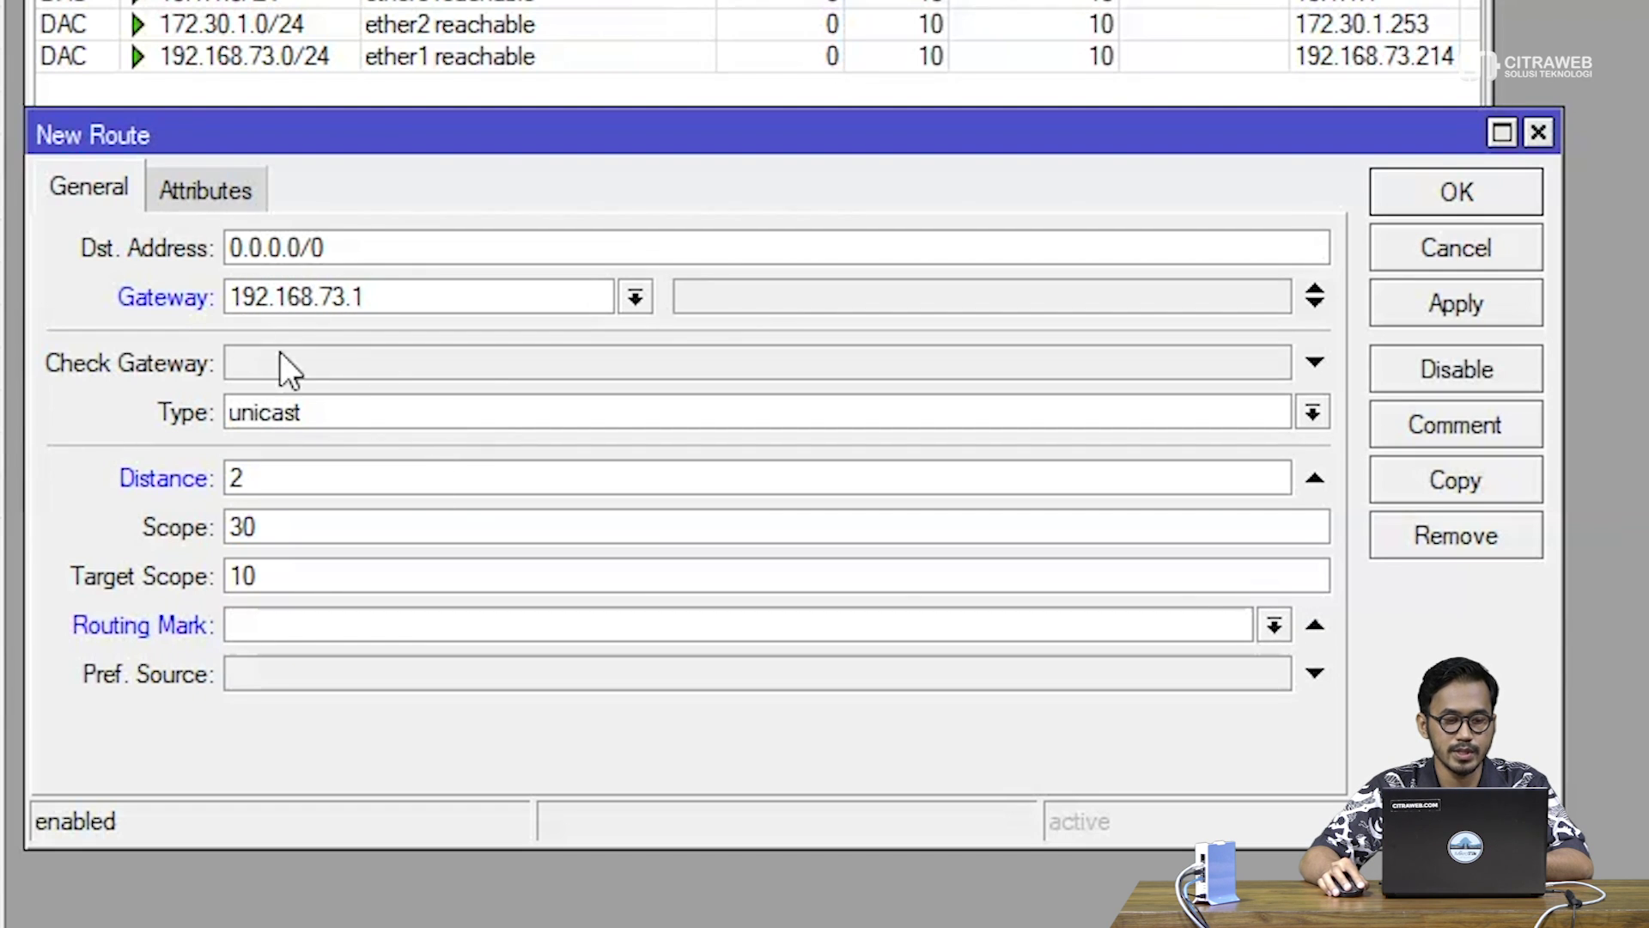
pyautogui.click(1283, 623)
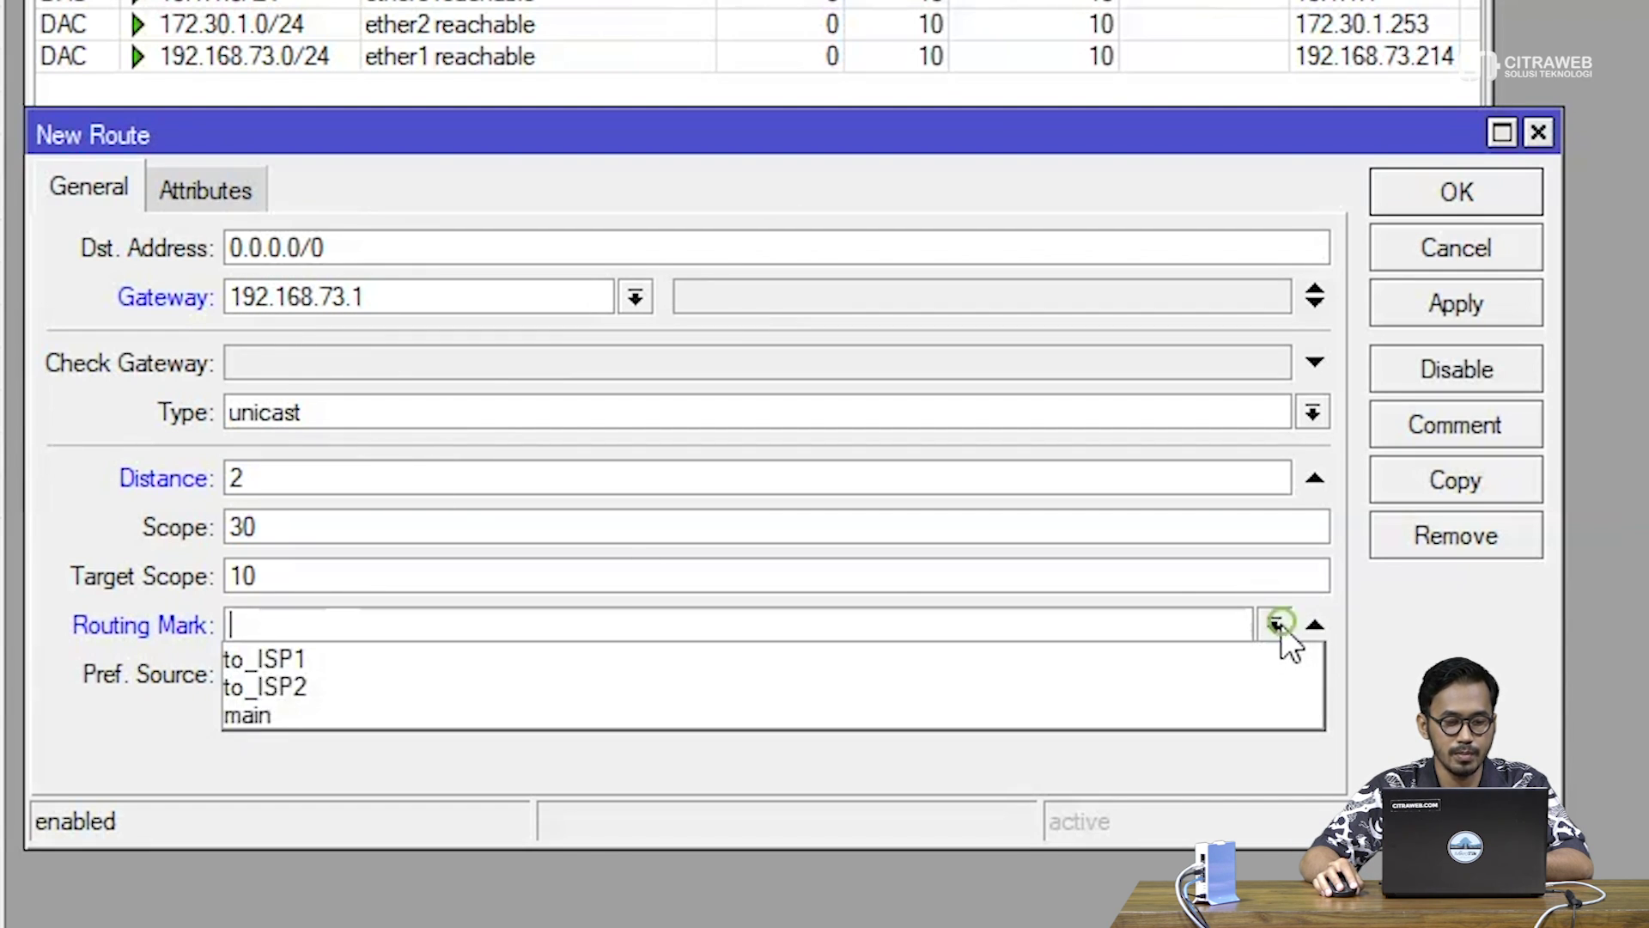
pyautogui.click(1280, 685)
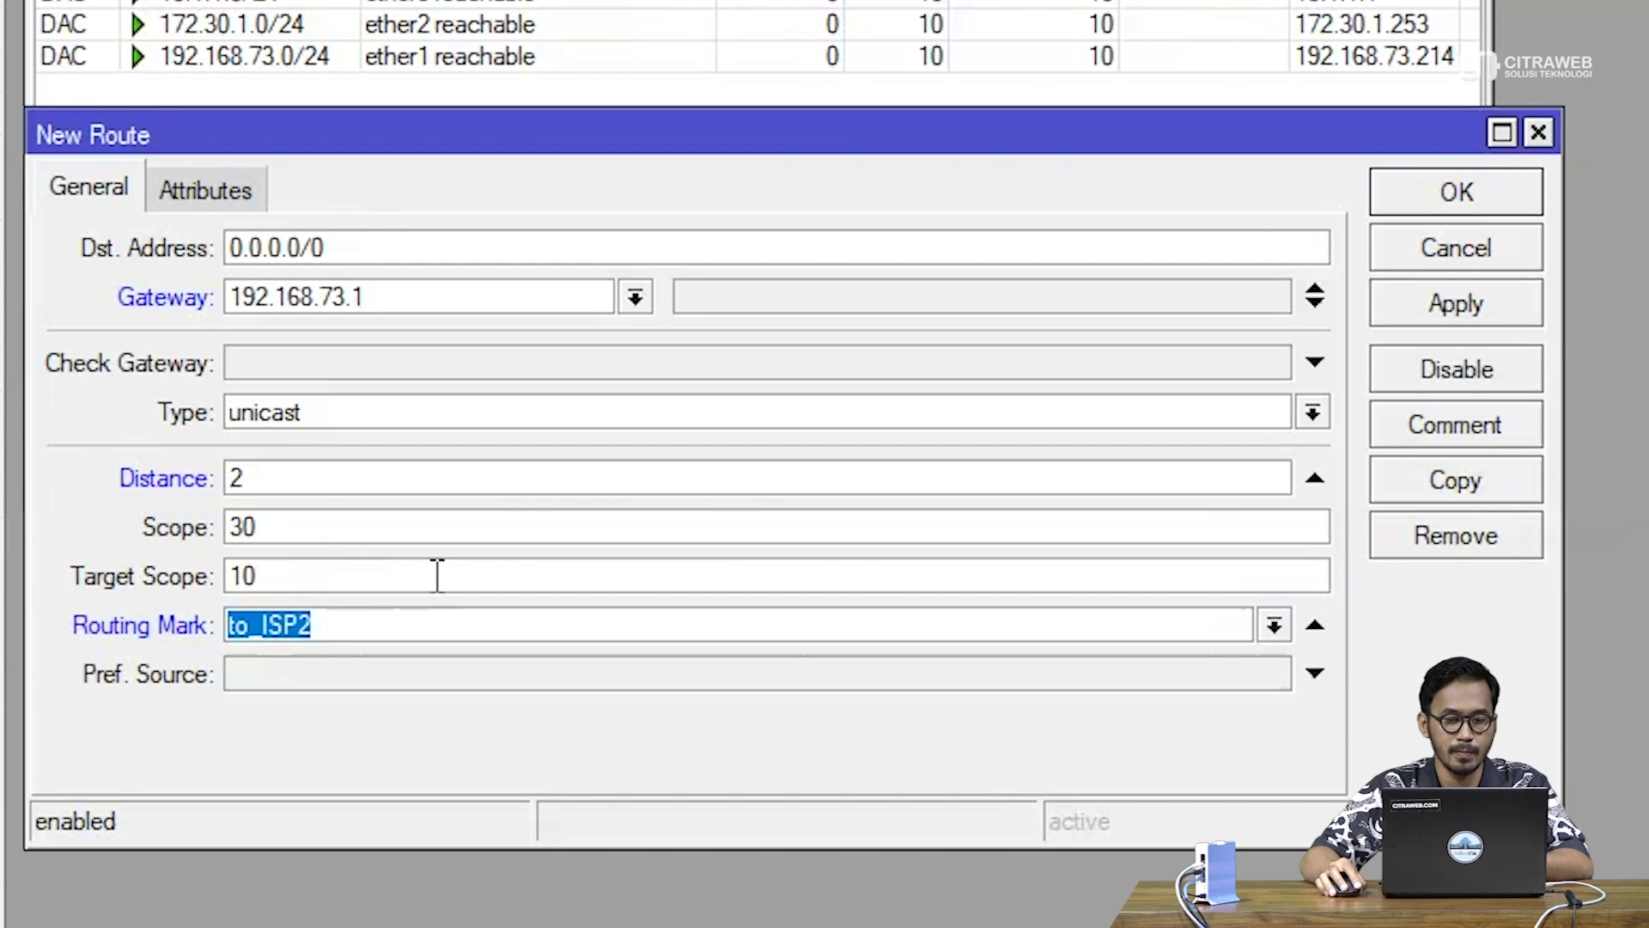
pyautogui.click(1421, 307)
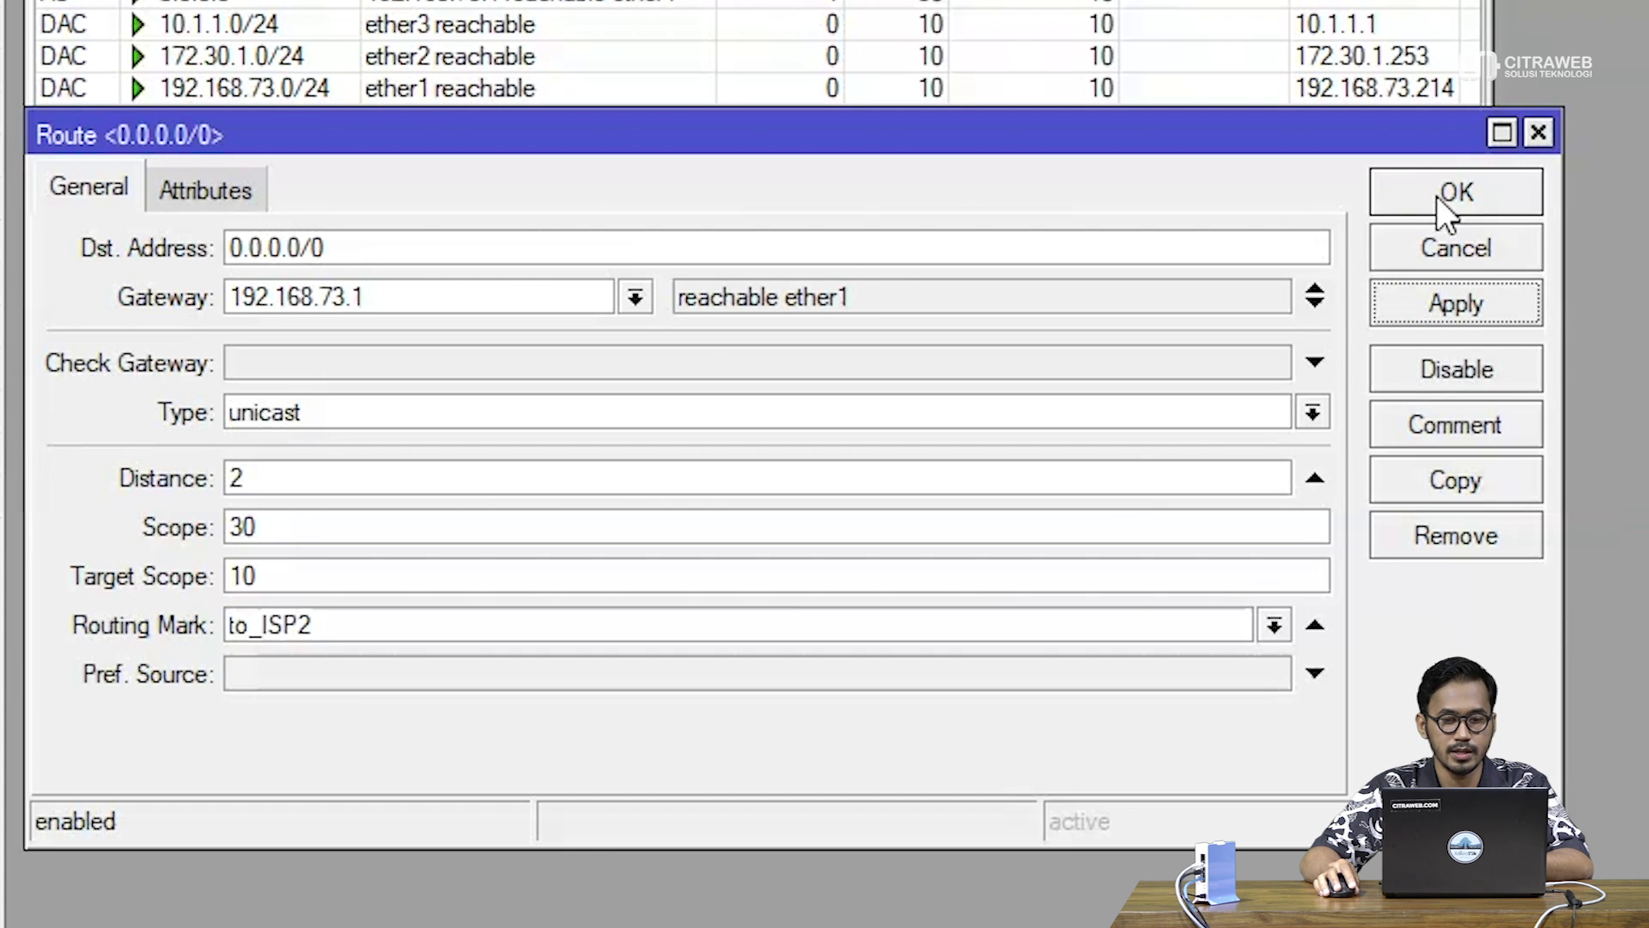
pyautogui.click(1436, 194)
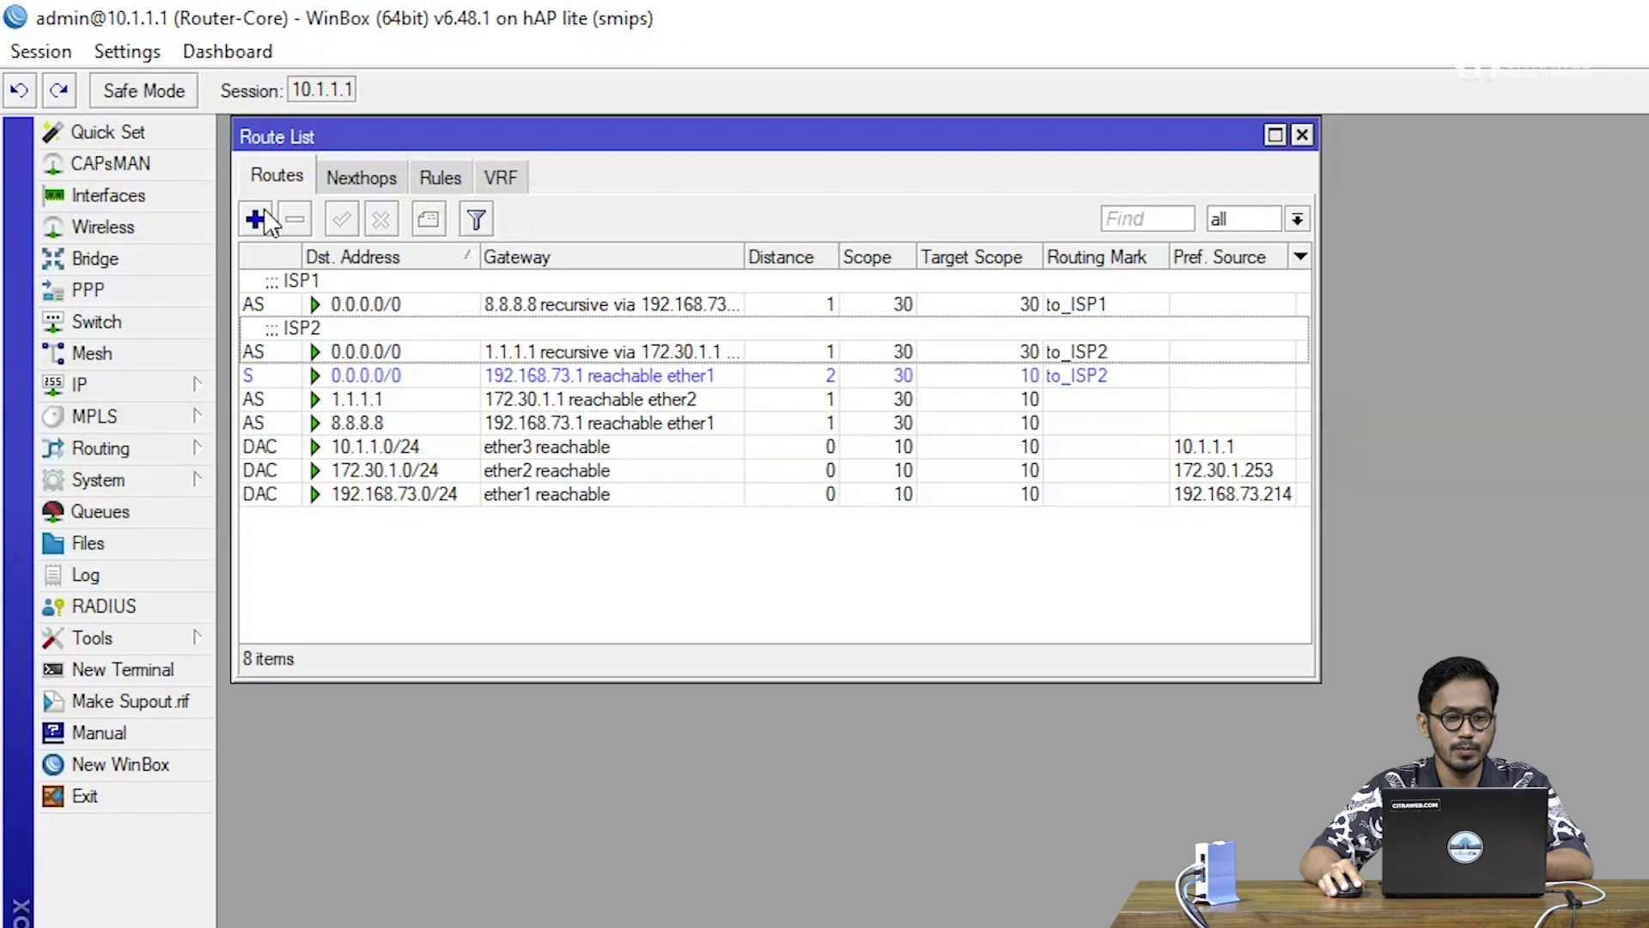
# Start another backup default route for 0.0.0.0/0 with gateway 172.30.1.1 and distance 2.
pyautogui.click(255, 219)
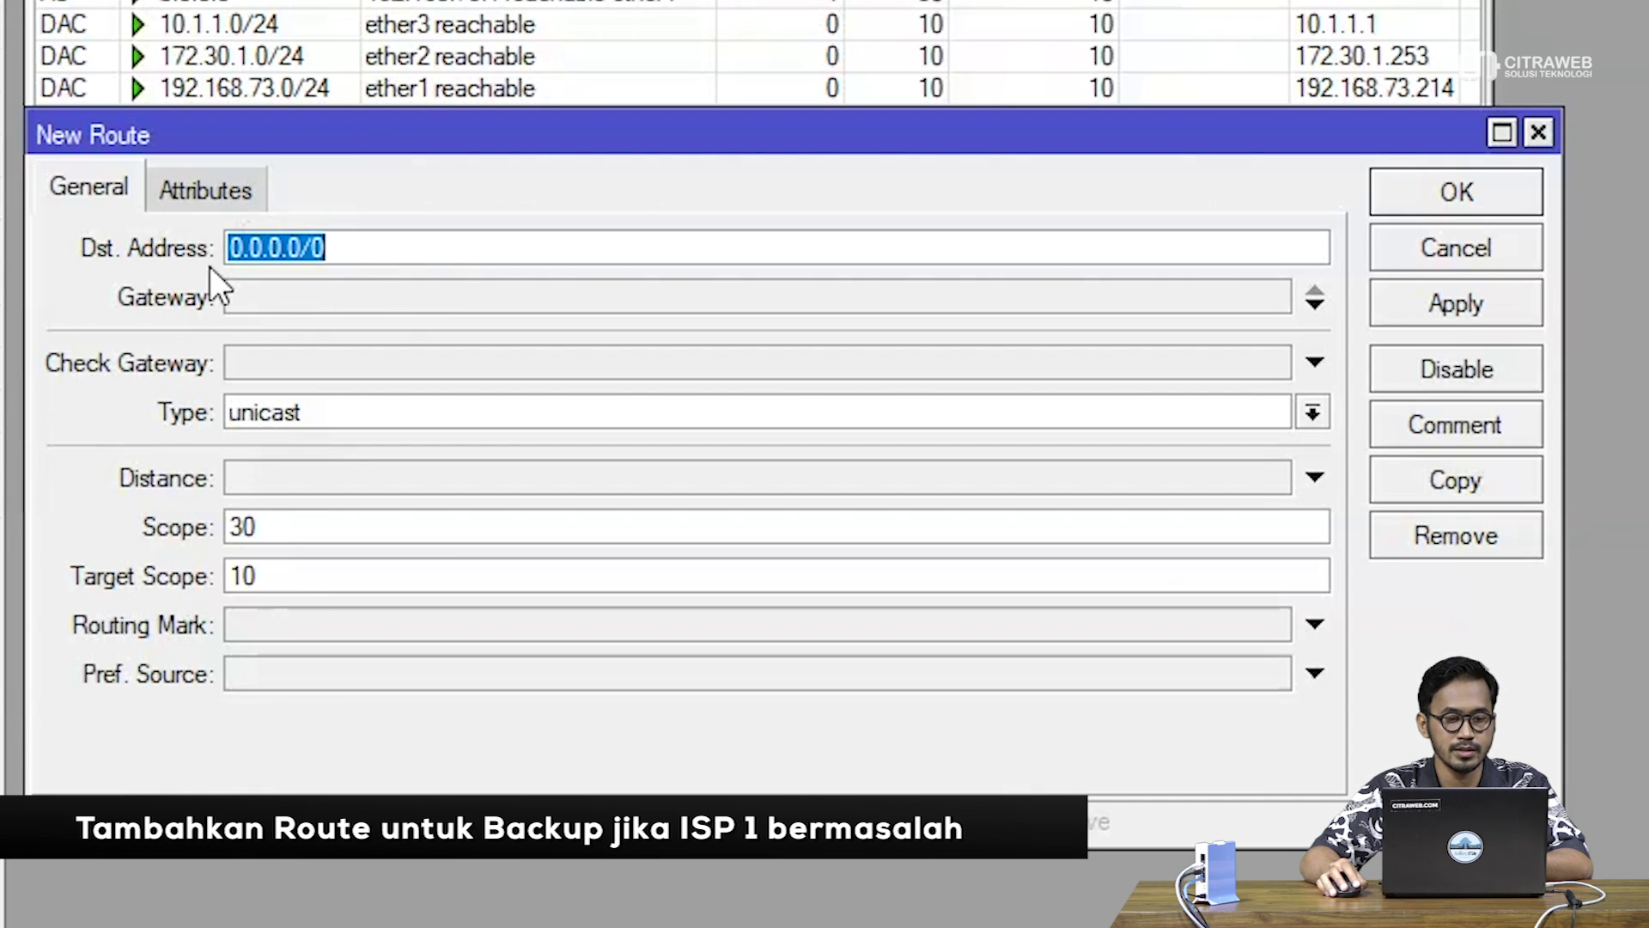
pyautogui.click(305, 297)
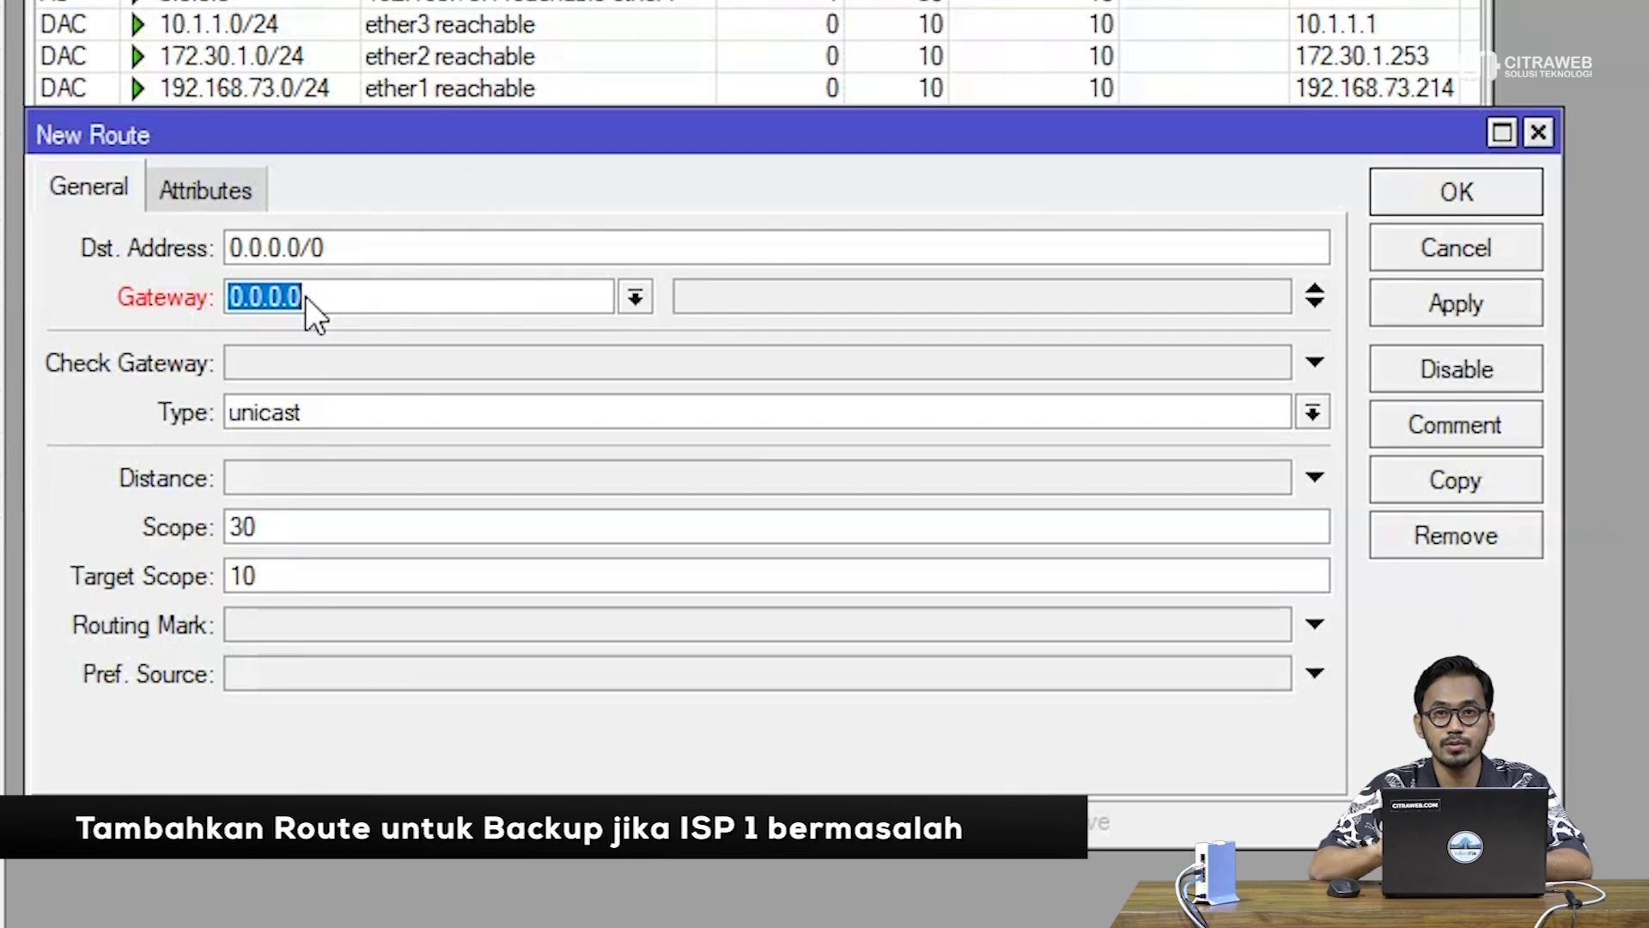
pyautogui.write('172.30')
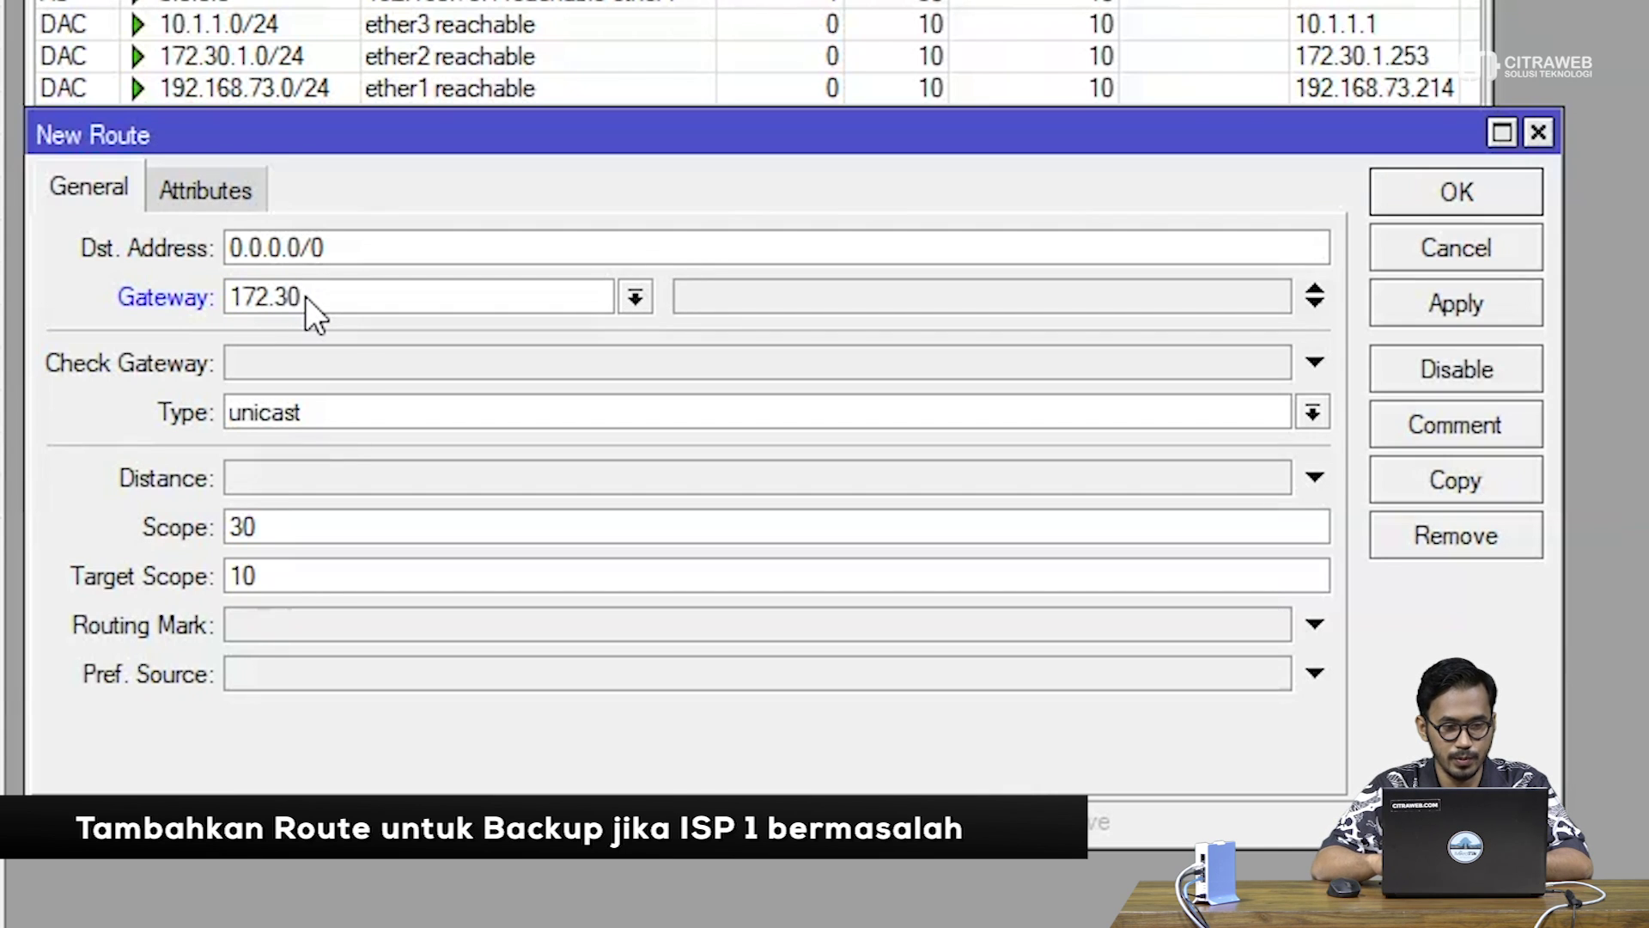
pyautogui.write('.1.')
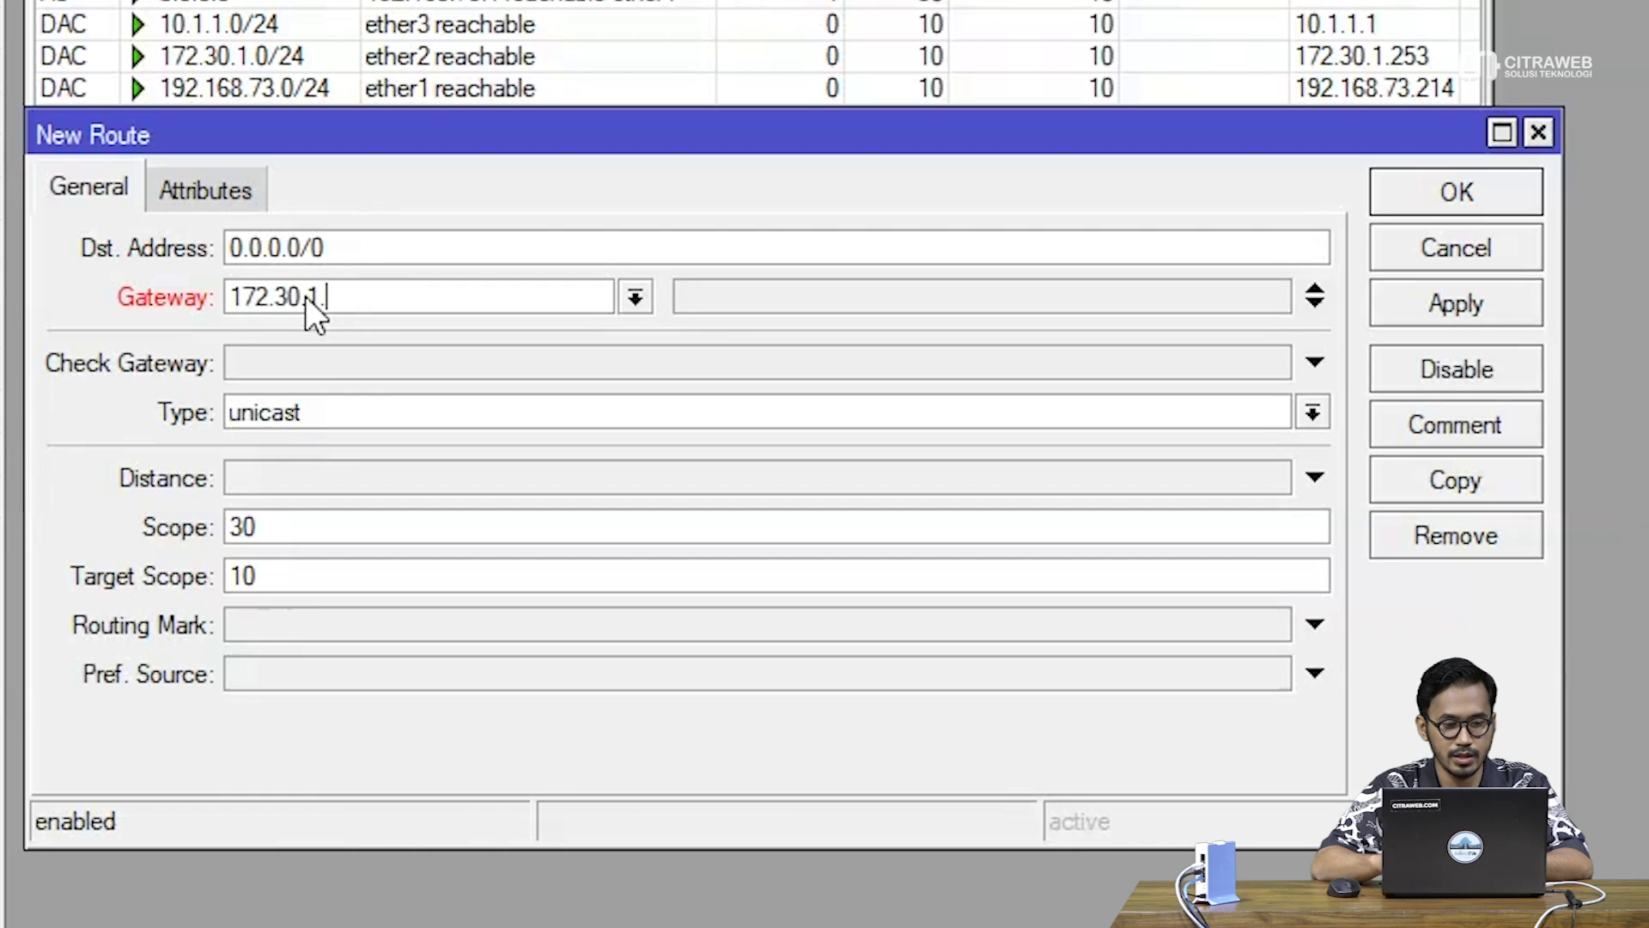
pyautogui.write('1')
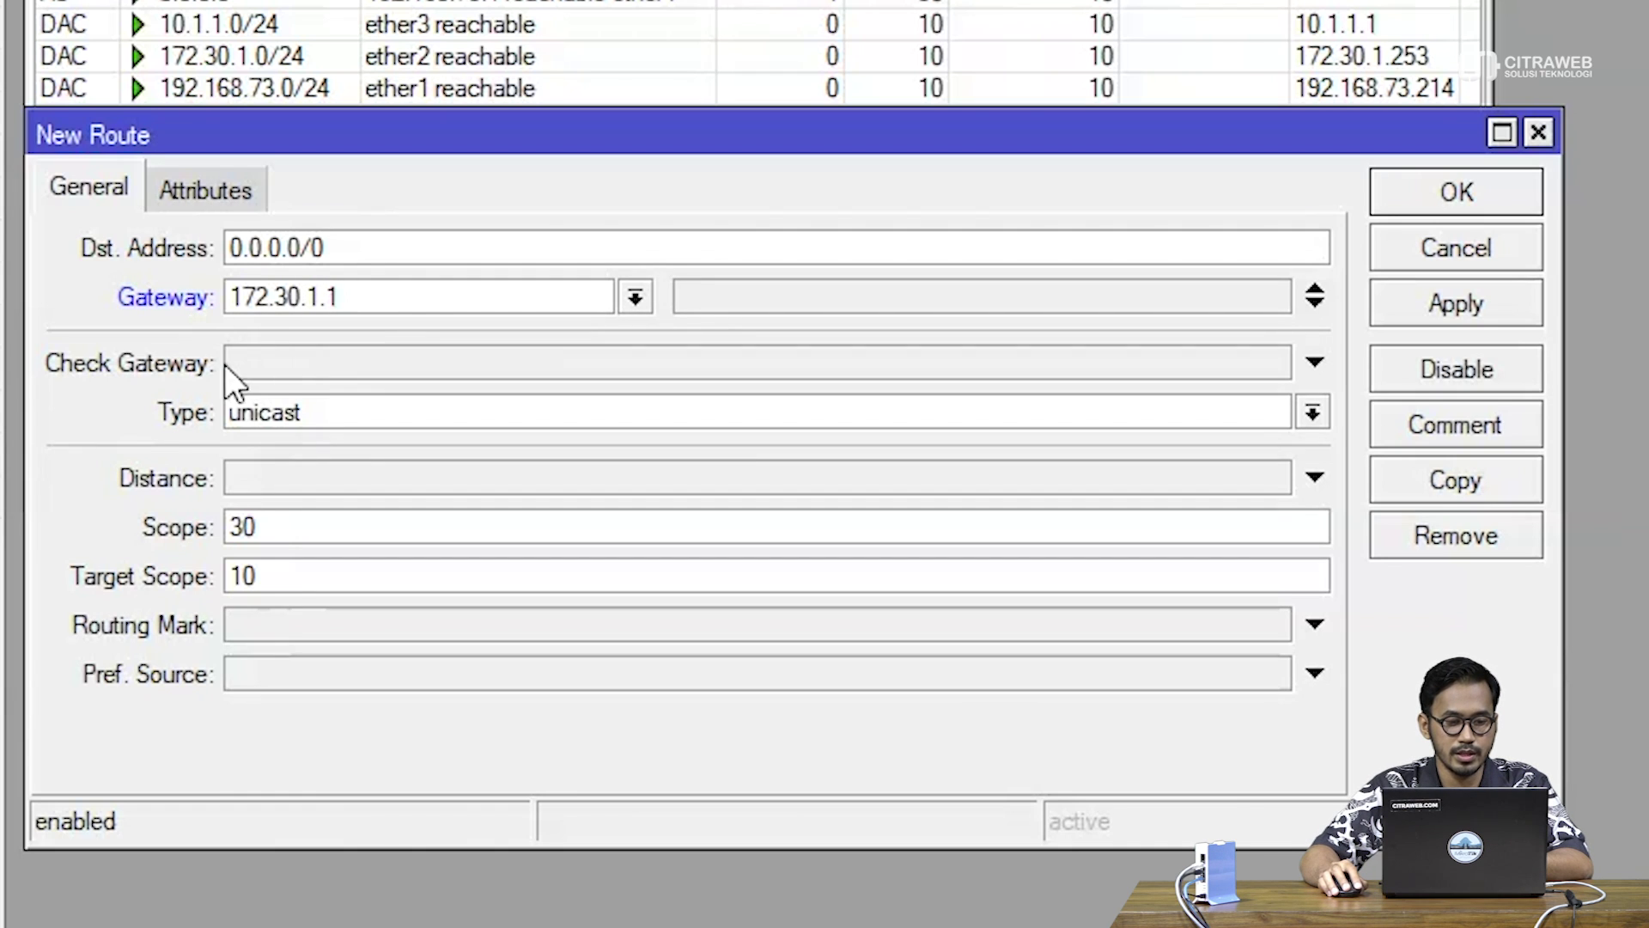
pyautogui.click(262, 480)
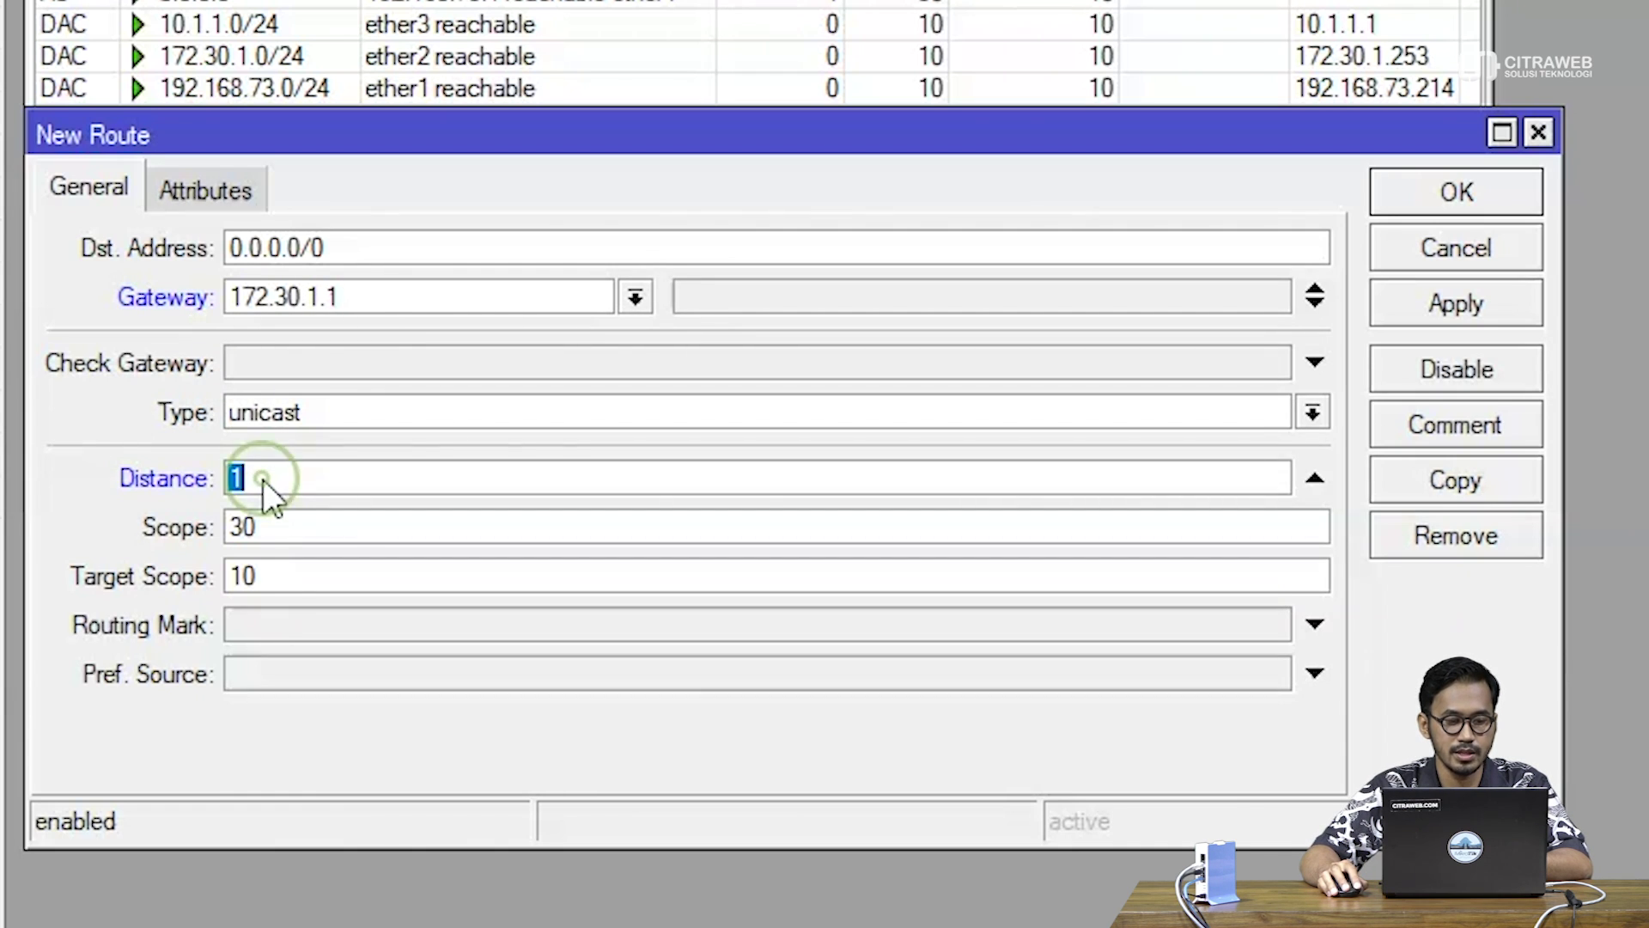
pyautogui.press('BackSpace')
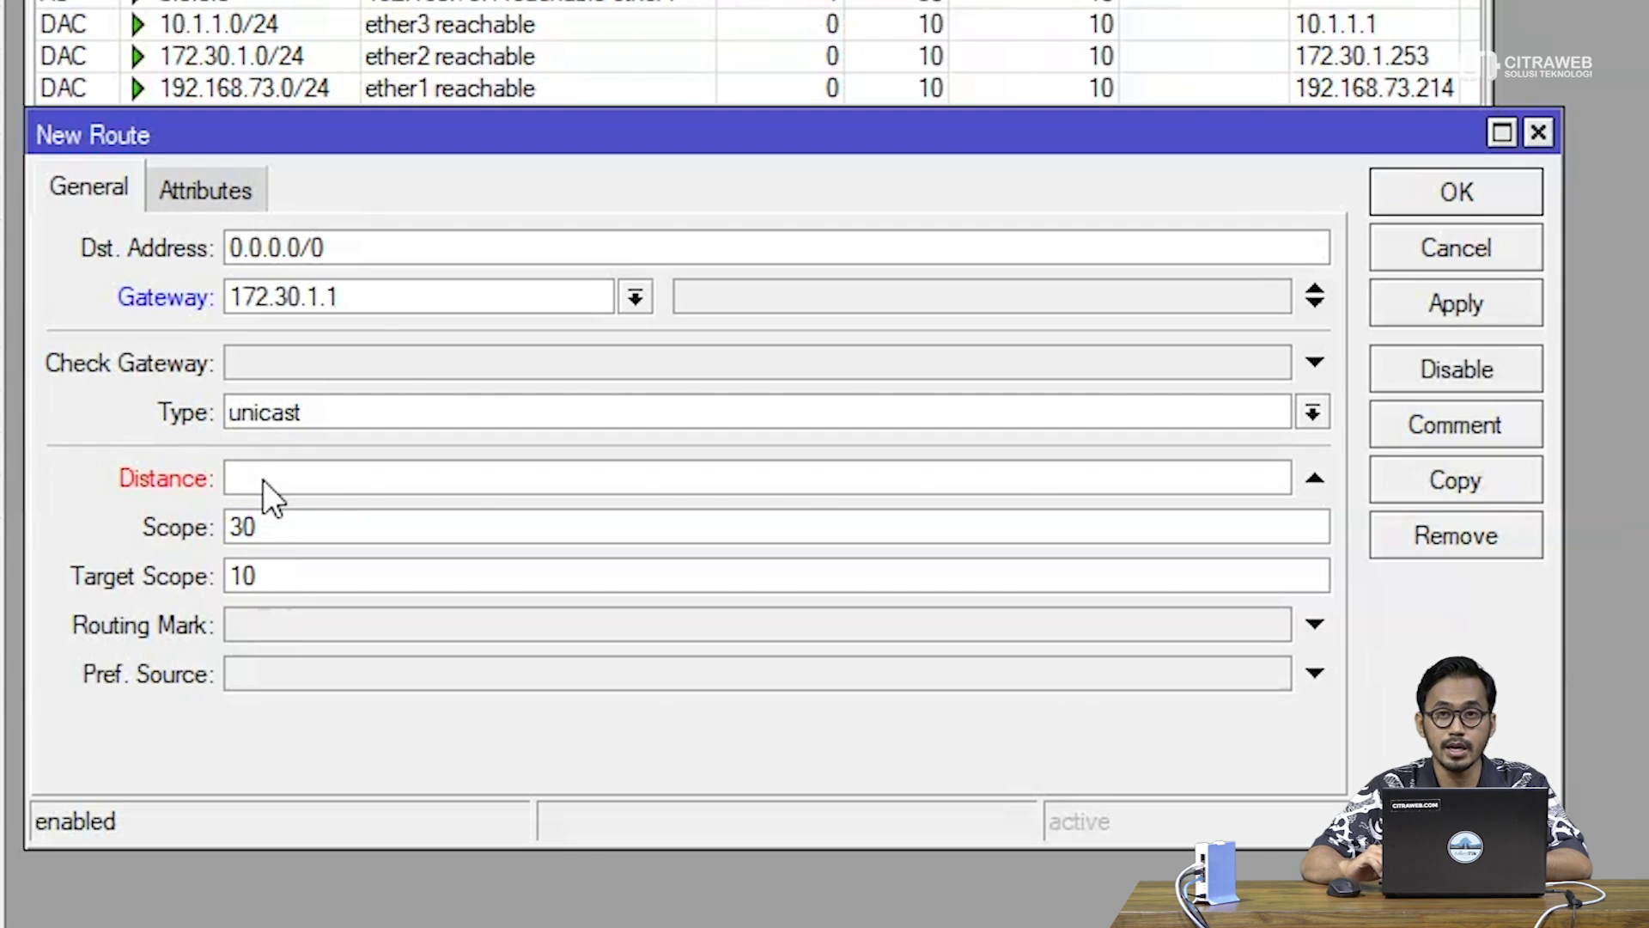
pyautogui.write('2')
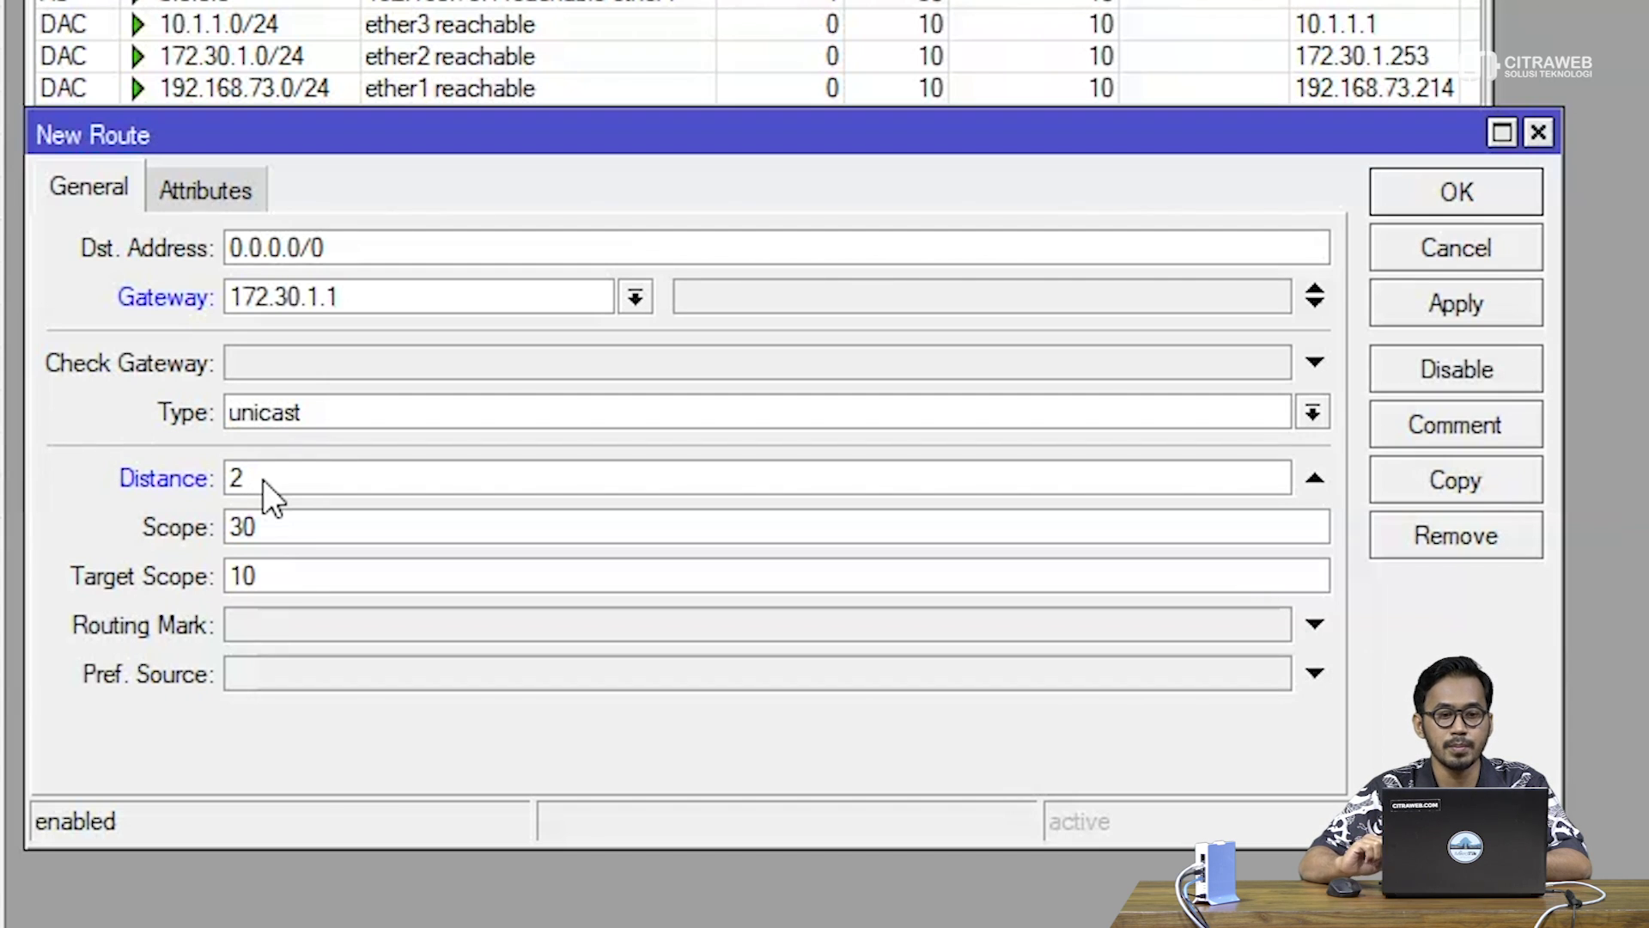
# Assign the routing mark to_ISP1 to the backup route via 172.30.1.1 and save the route.
pyautogui.click(295, 622)
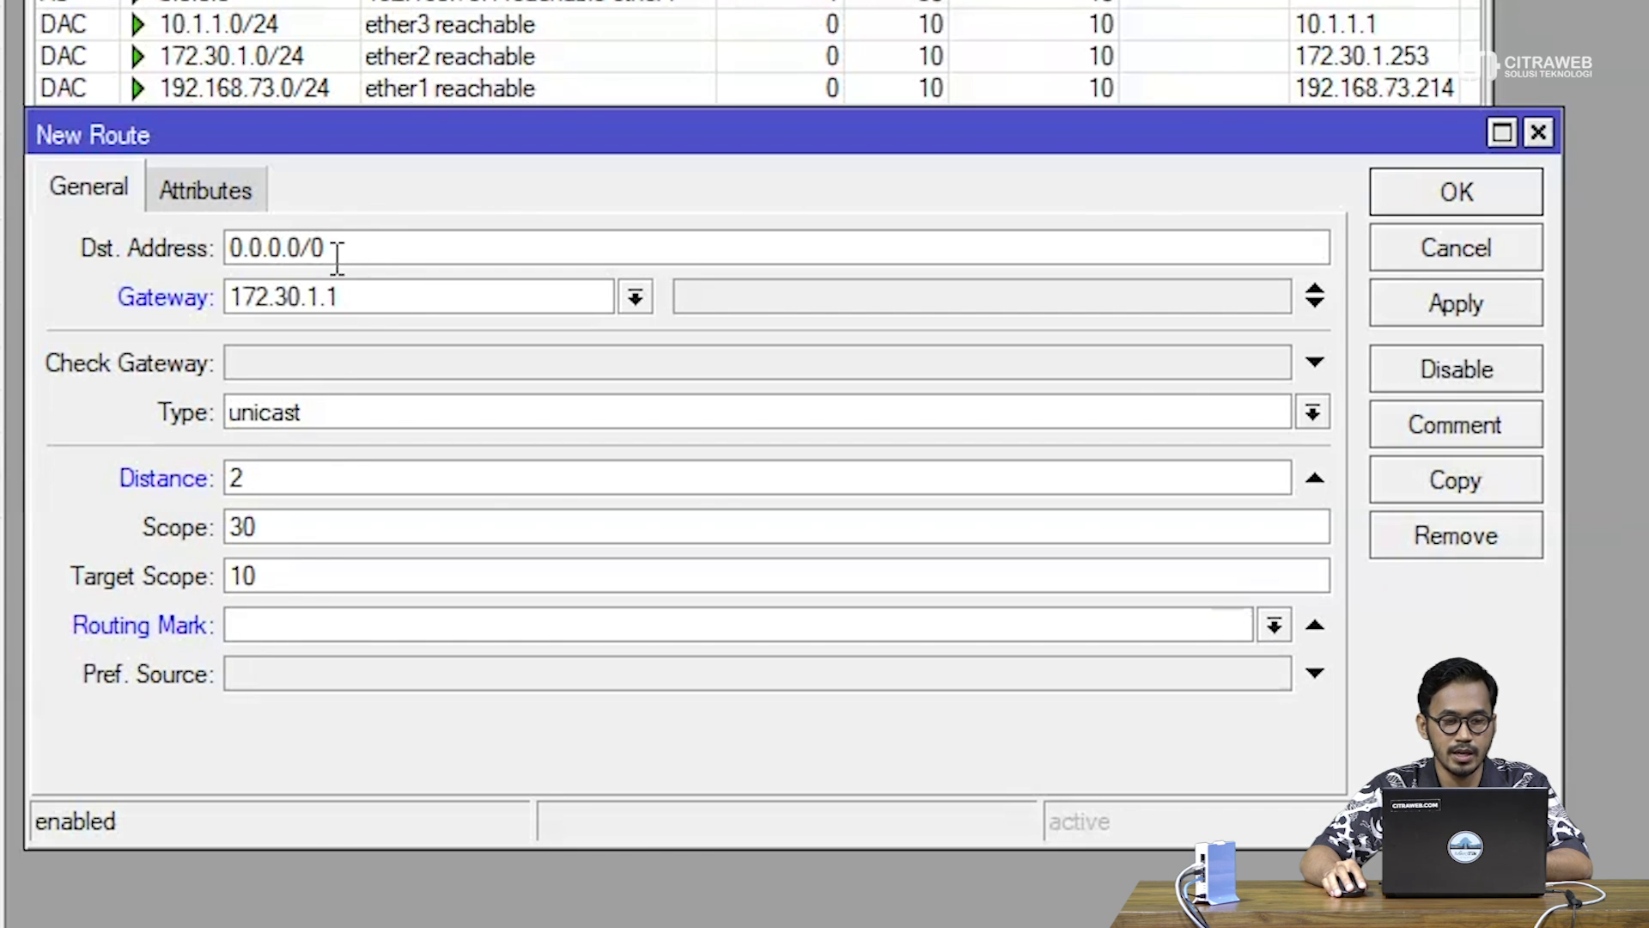
pyautogui.click(1272, 625)
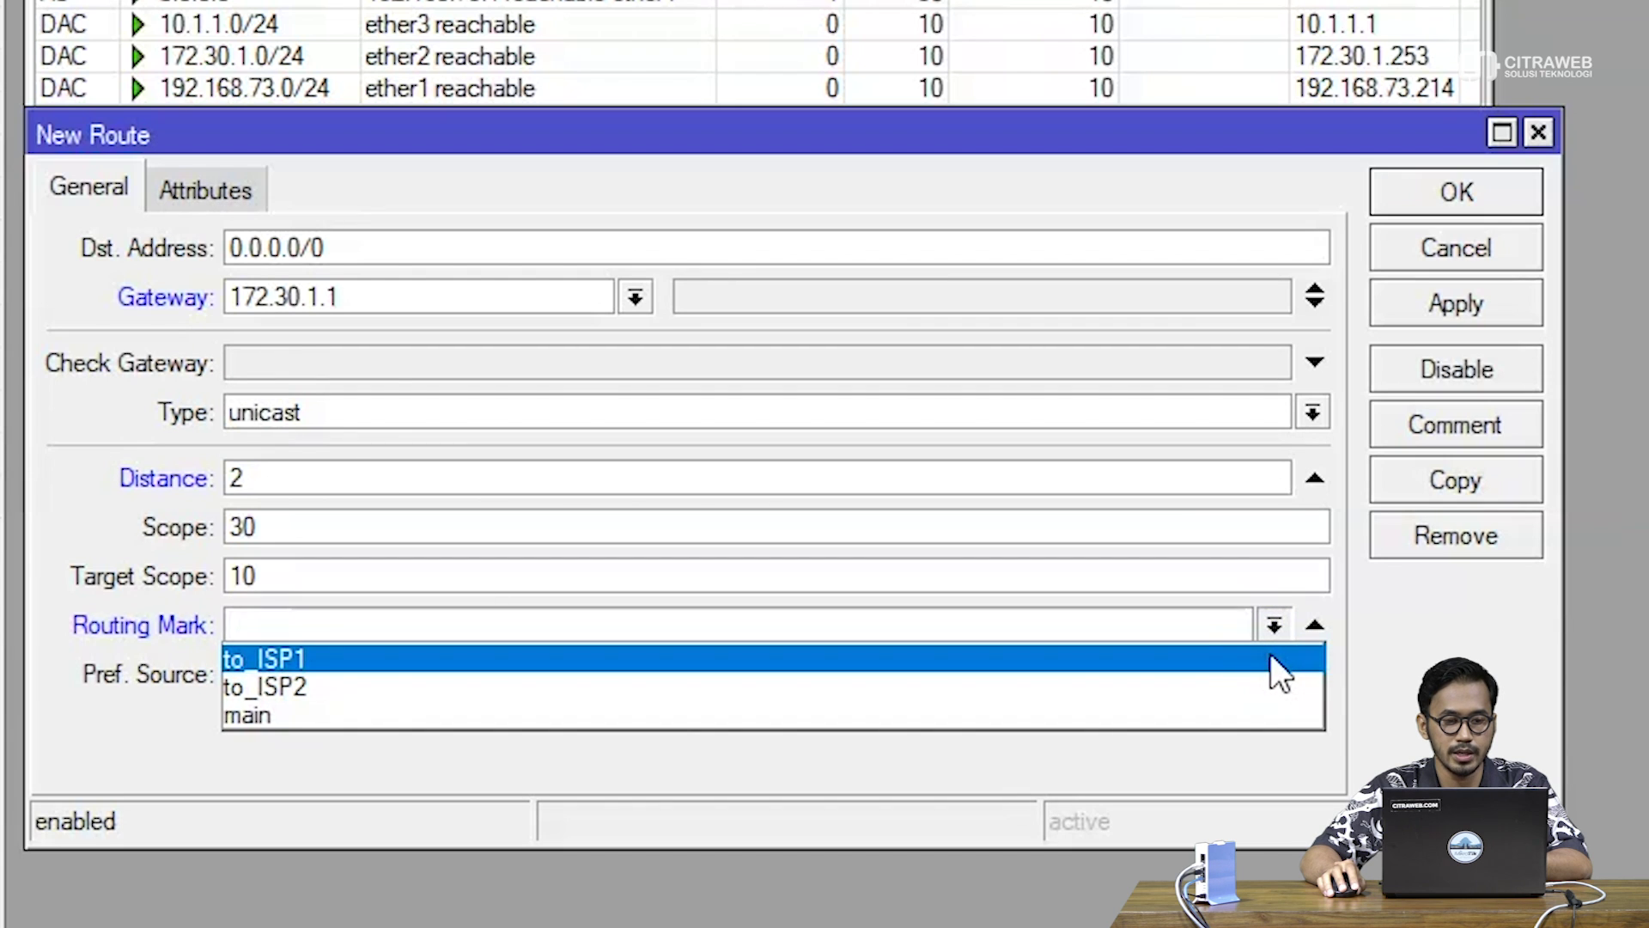
pyautogui.click(1271, 655)
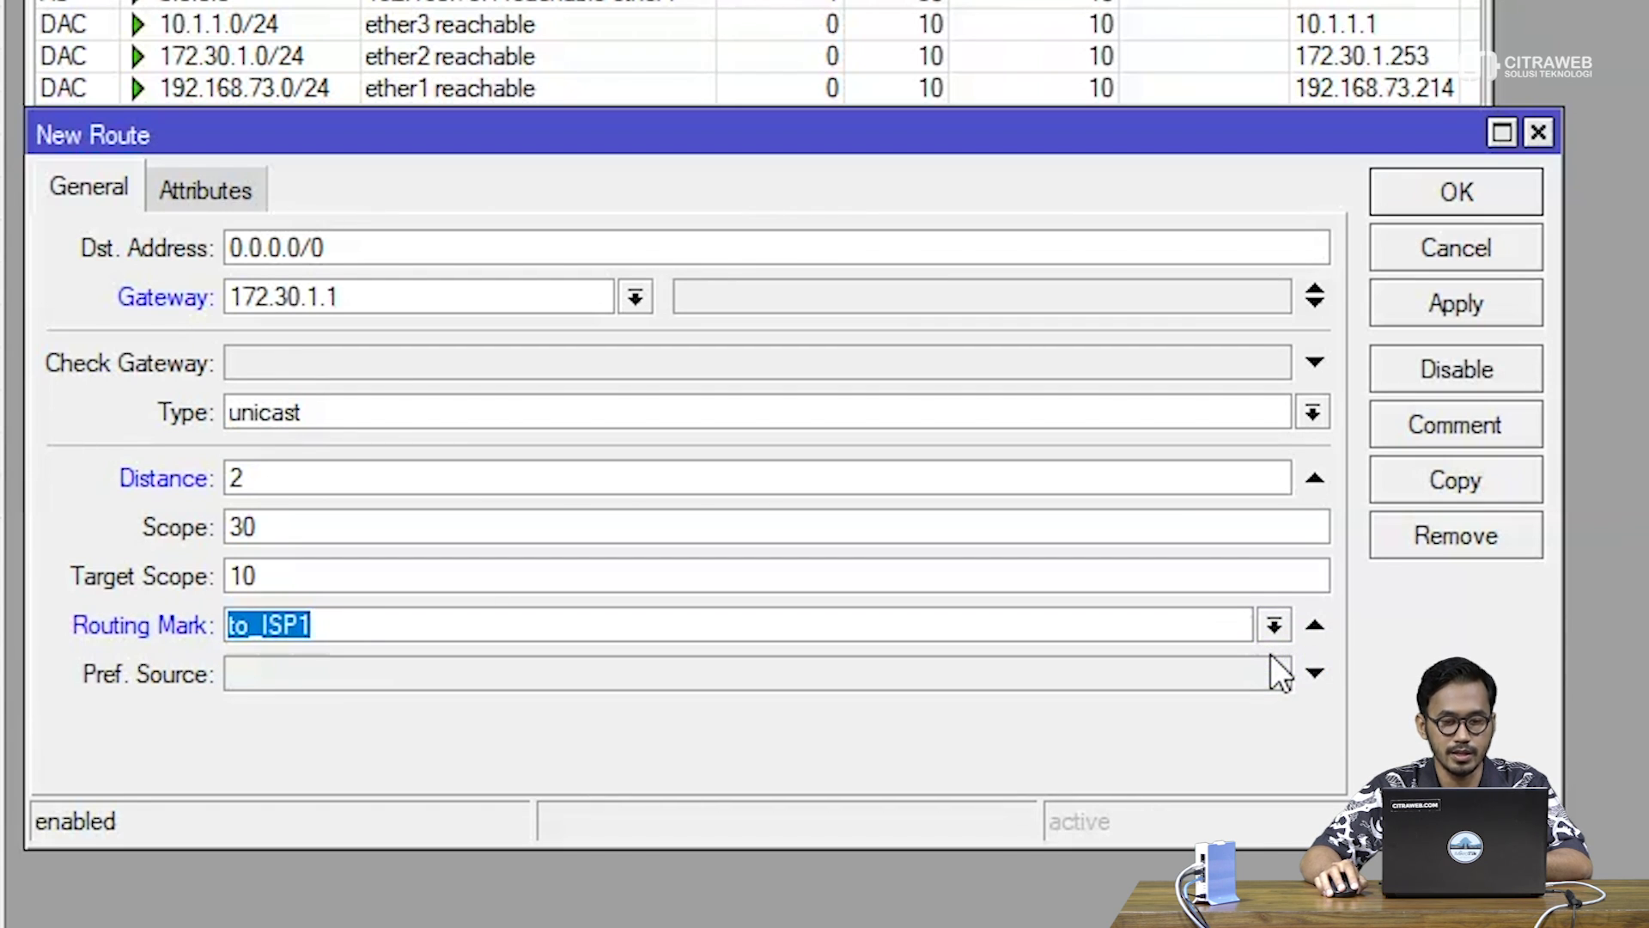
pyautogui.click(1415, 311)
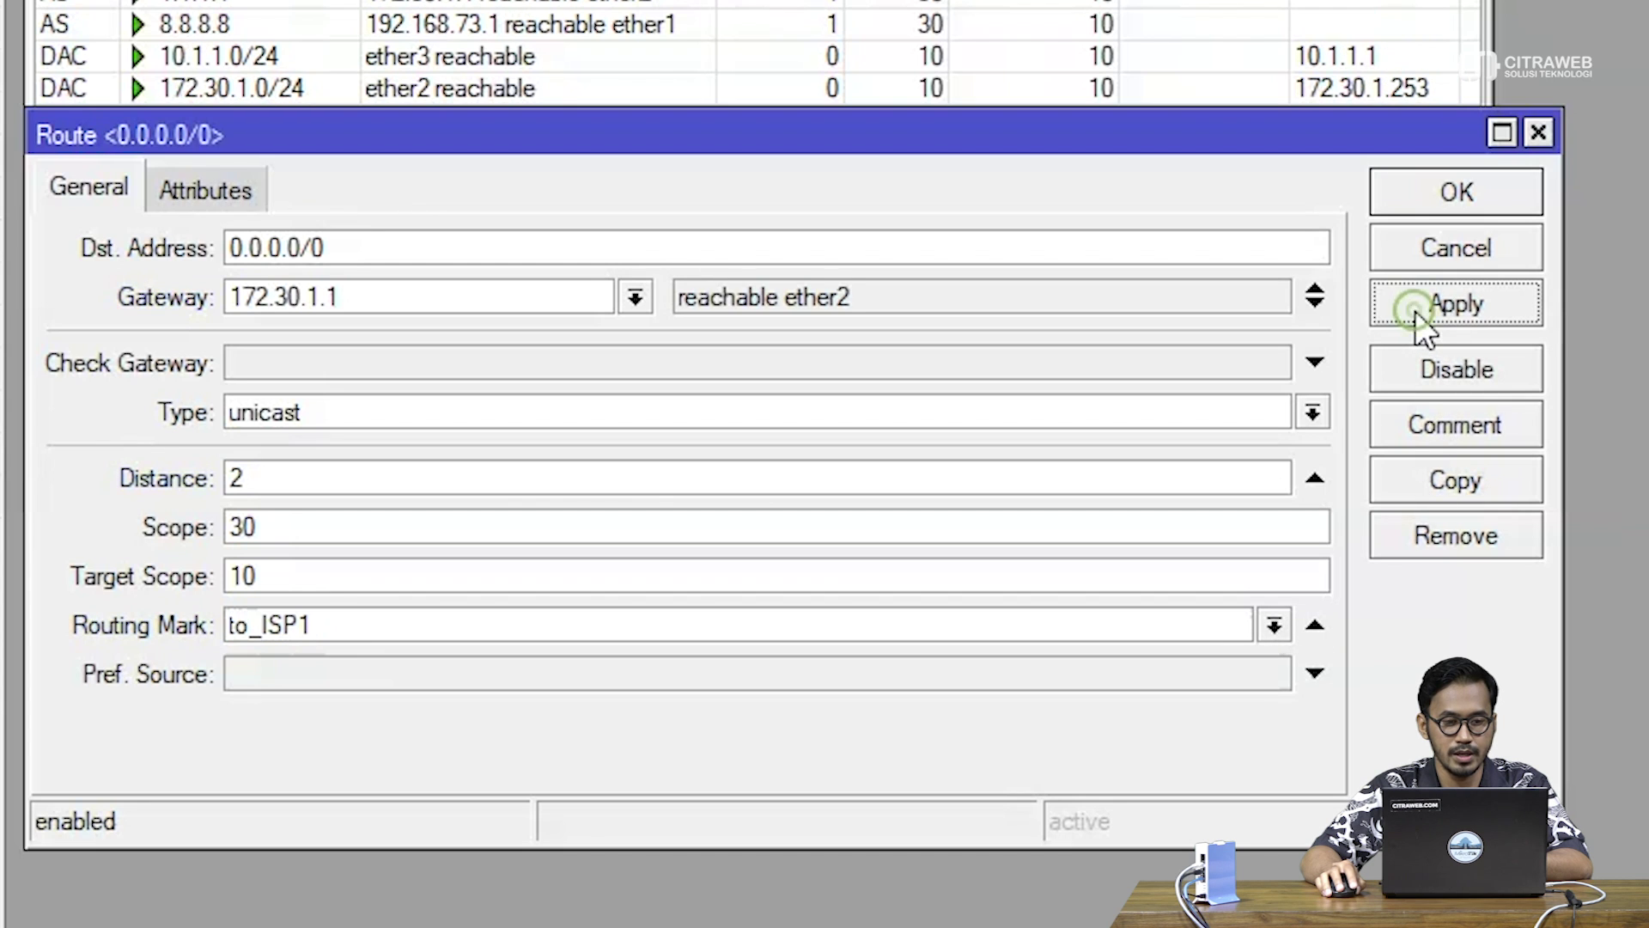
pyautogui.click(1431, 195)
# Add the comment "Backup ISP1" to the distance-2 default route via 192.168.73.1.
pyautogui.click(306, 9)
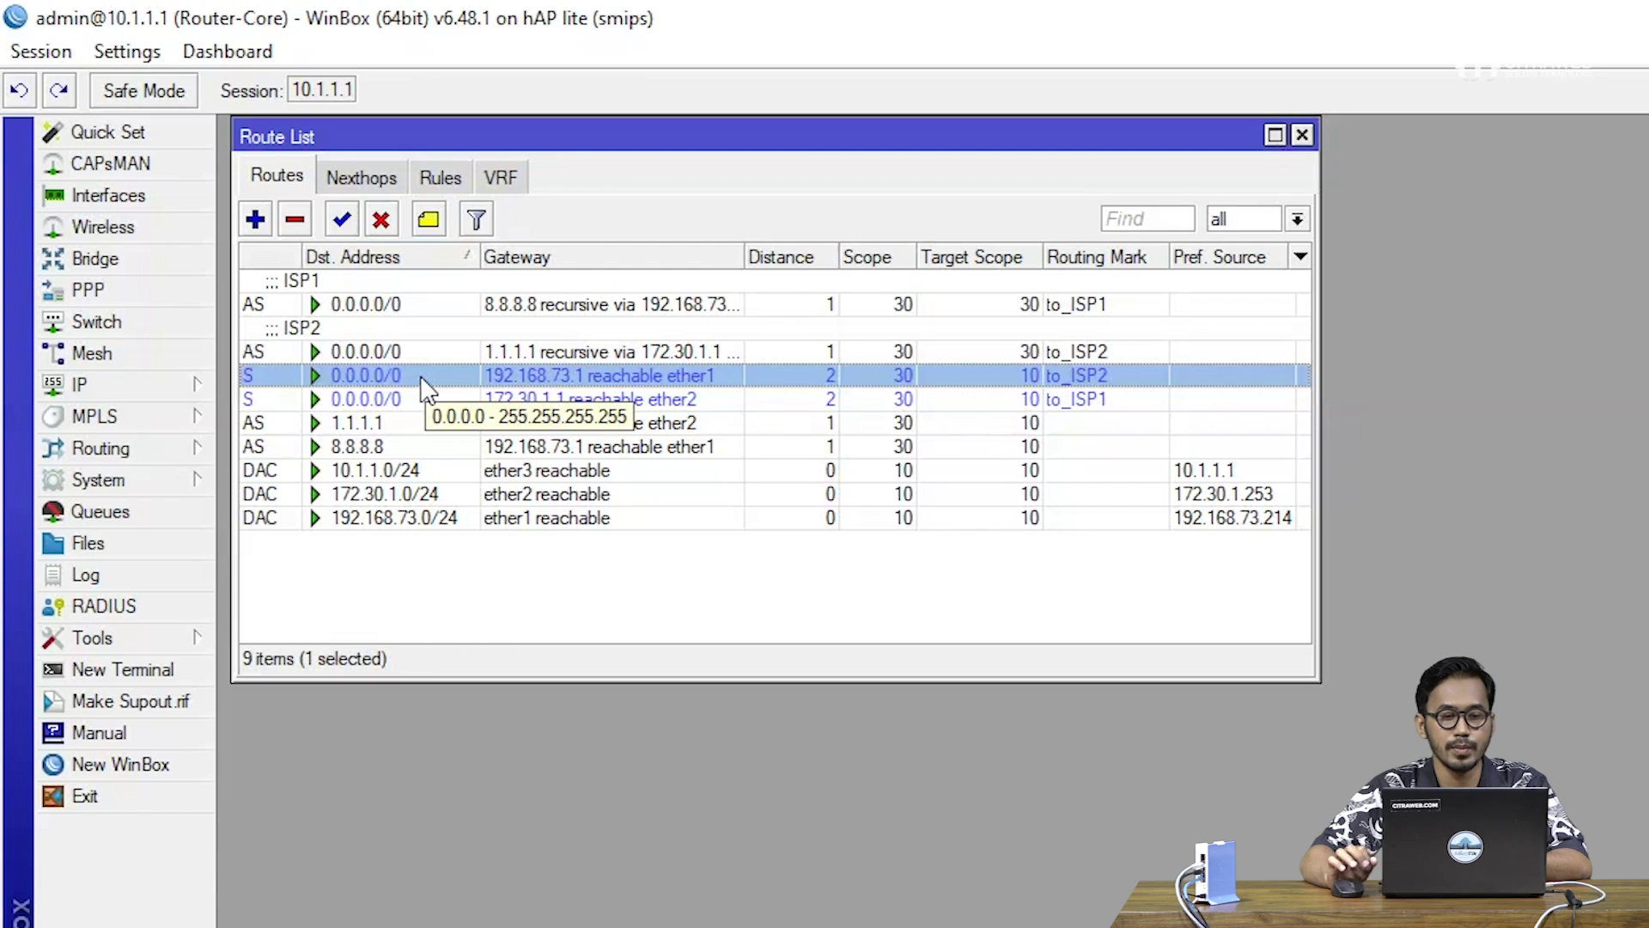
pyautogui.click(429, 223)
pyautogui.moveTo(727, 522); pyautogui.dragTo(614, 577)
pyautogui.write('Backup')
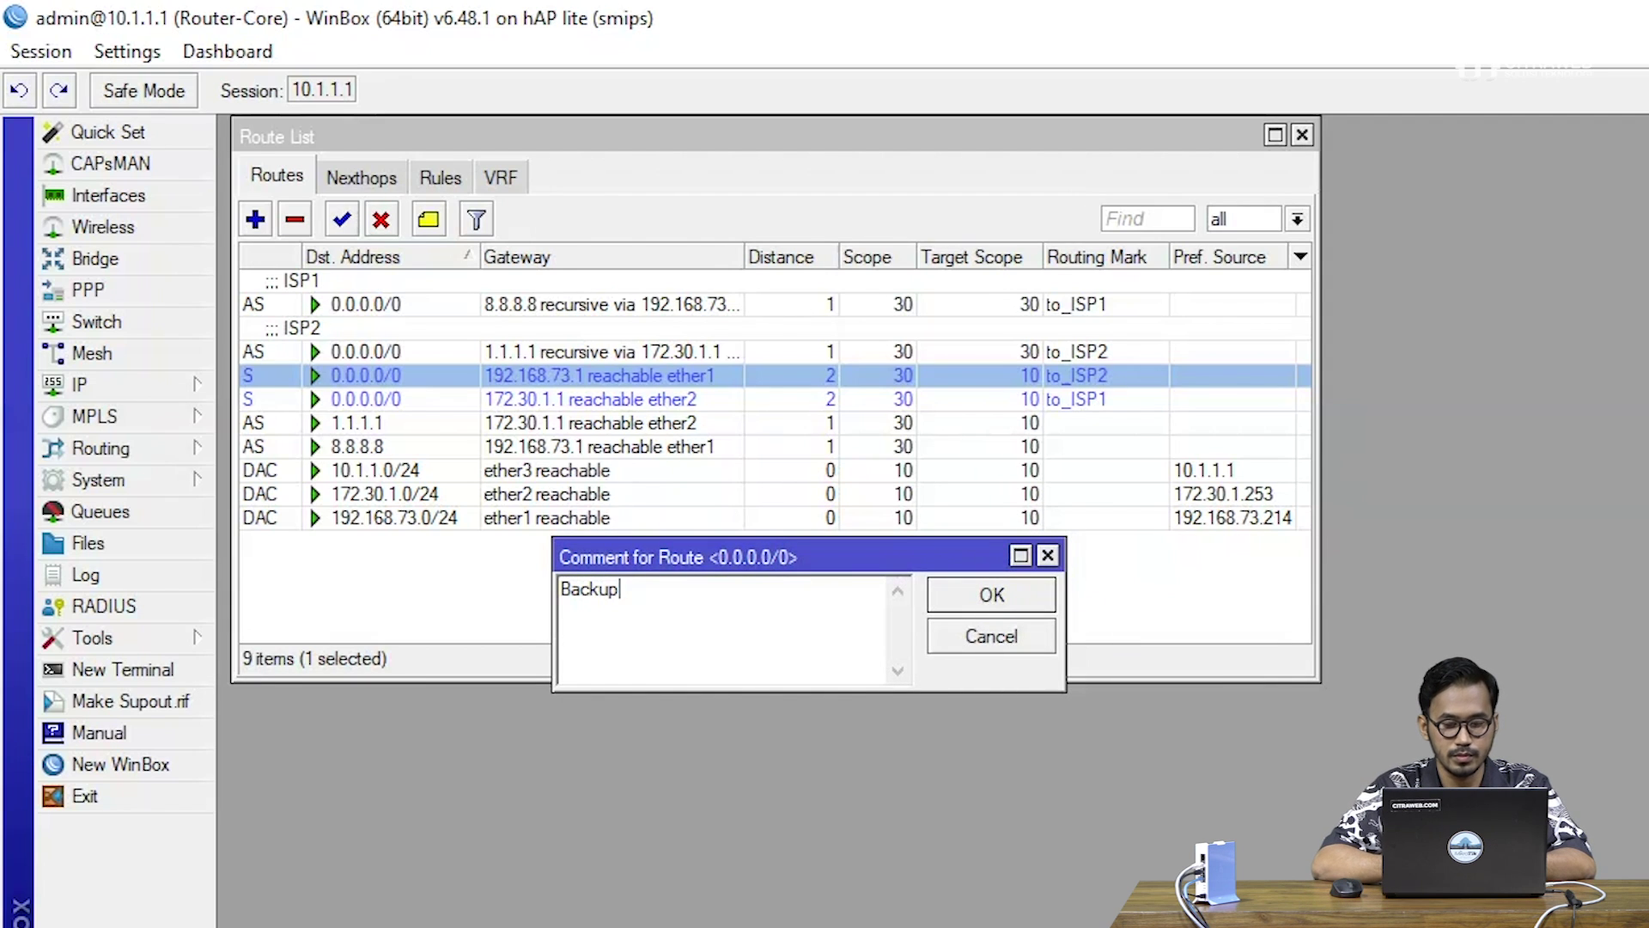
pyautogui.write(' ISP1')
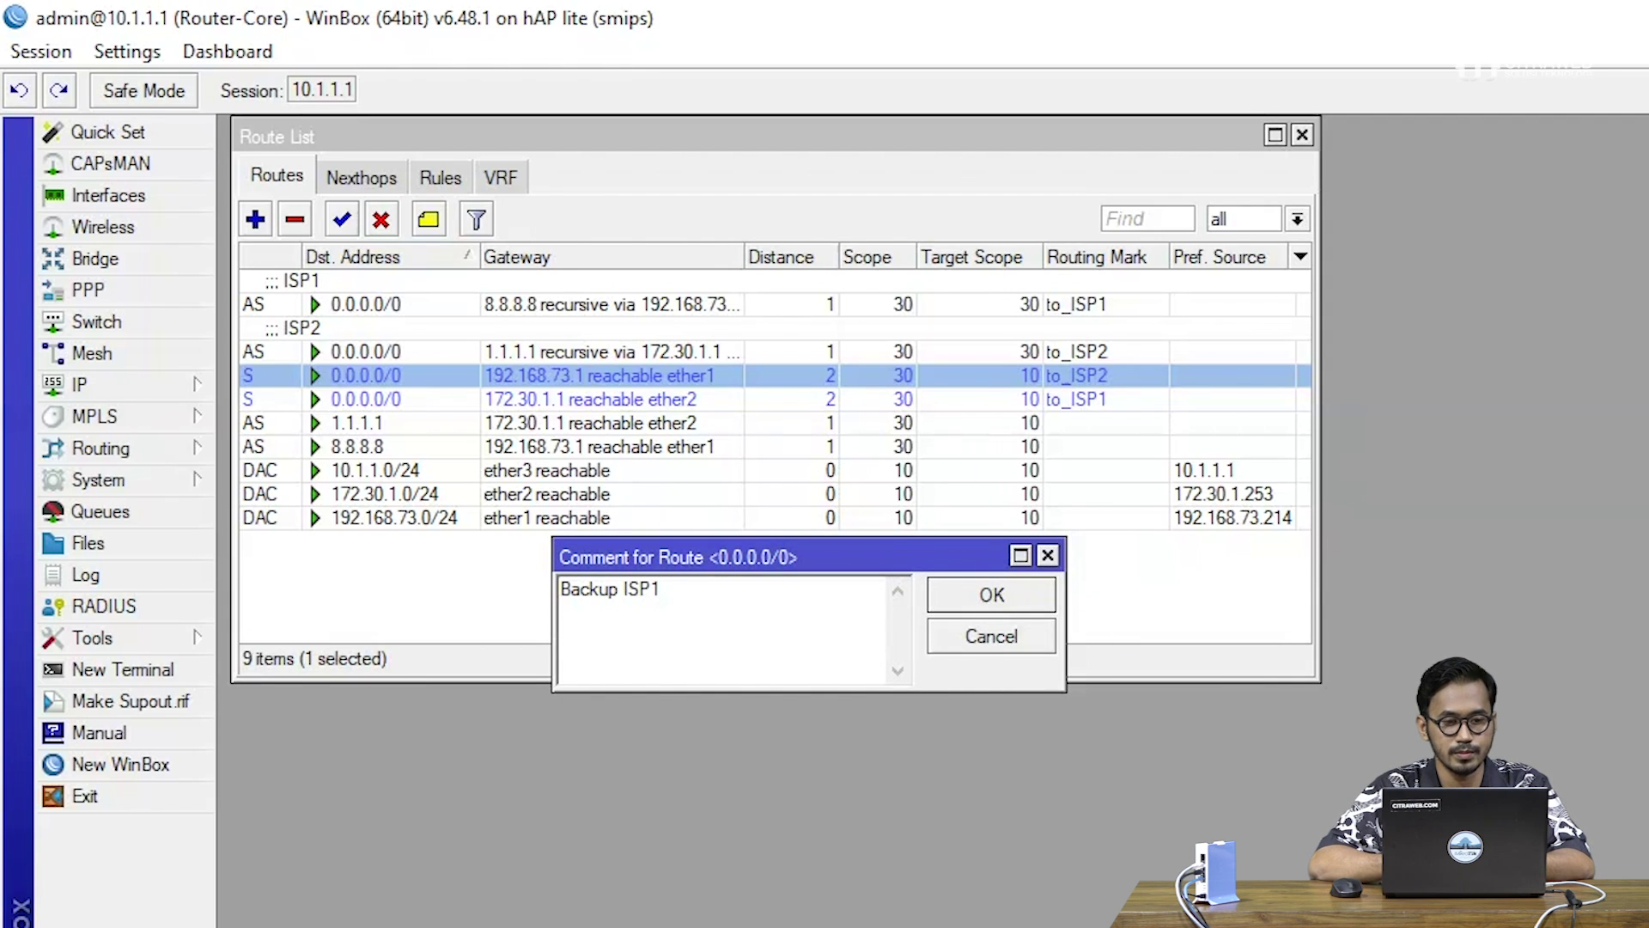
pyautogui.press('Return')
# Add the comment "Backup ISP2" to the distance-2 default route via 172.30.1.1.
pyautogui.click(615, 423)
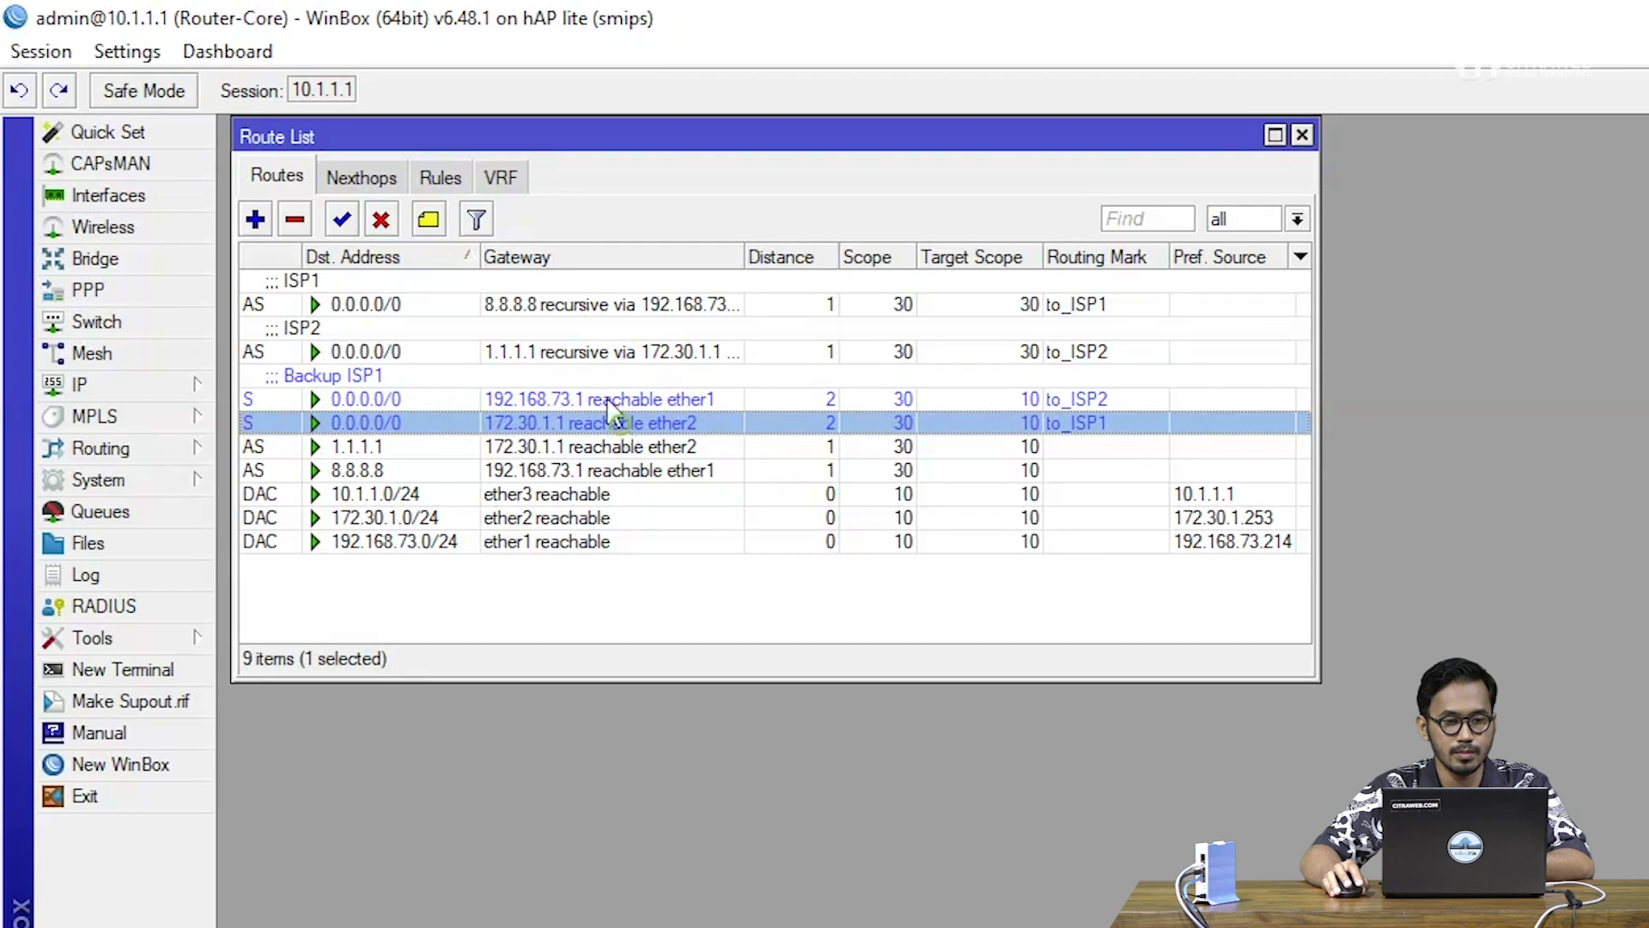
pyautogui.click(428, 219)
pyautogui.write('Backup ISP')
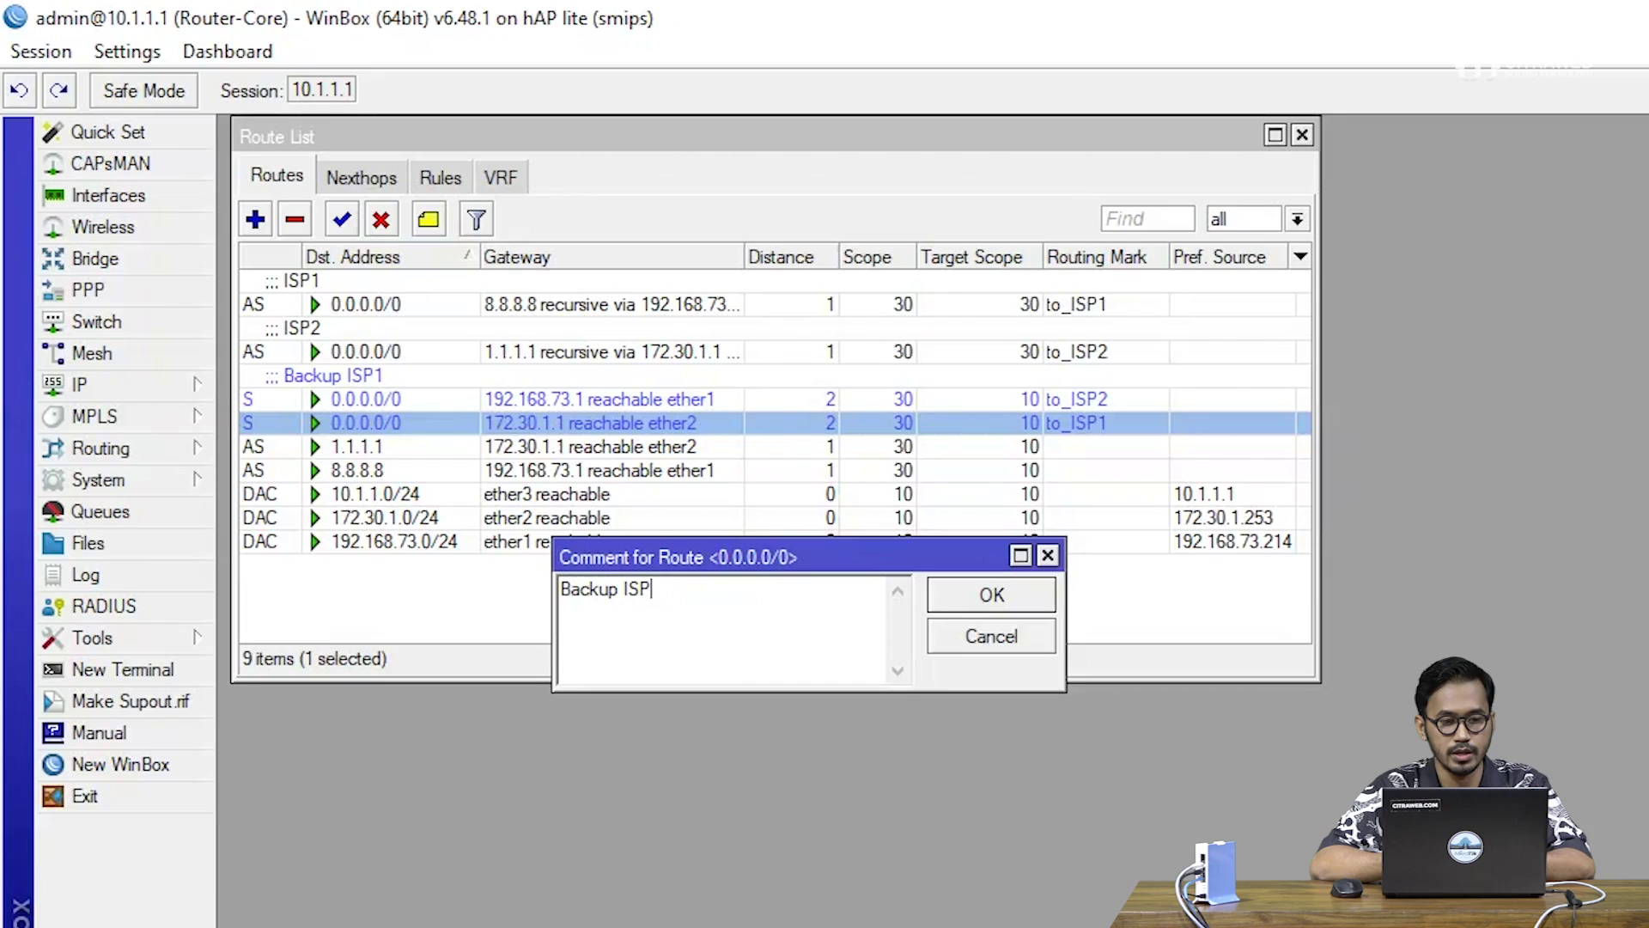
pyautogui.press('Return')
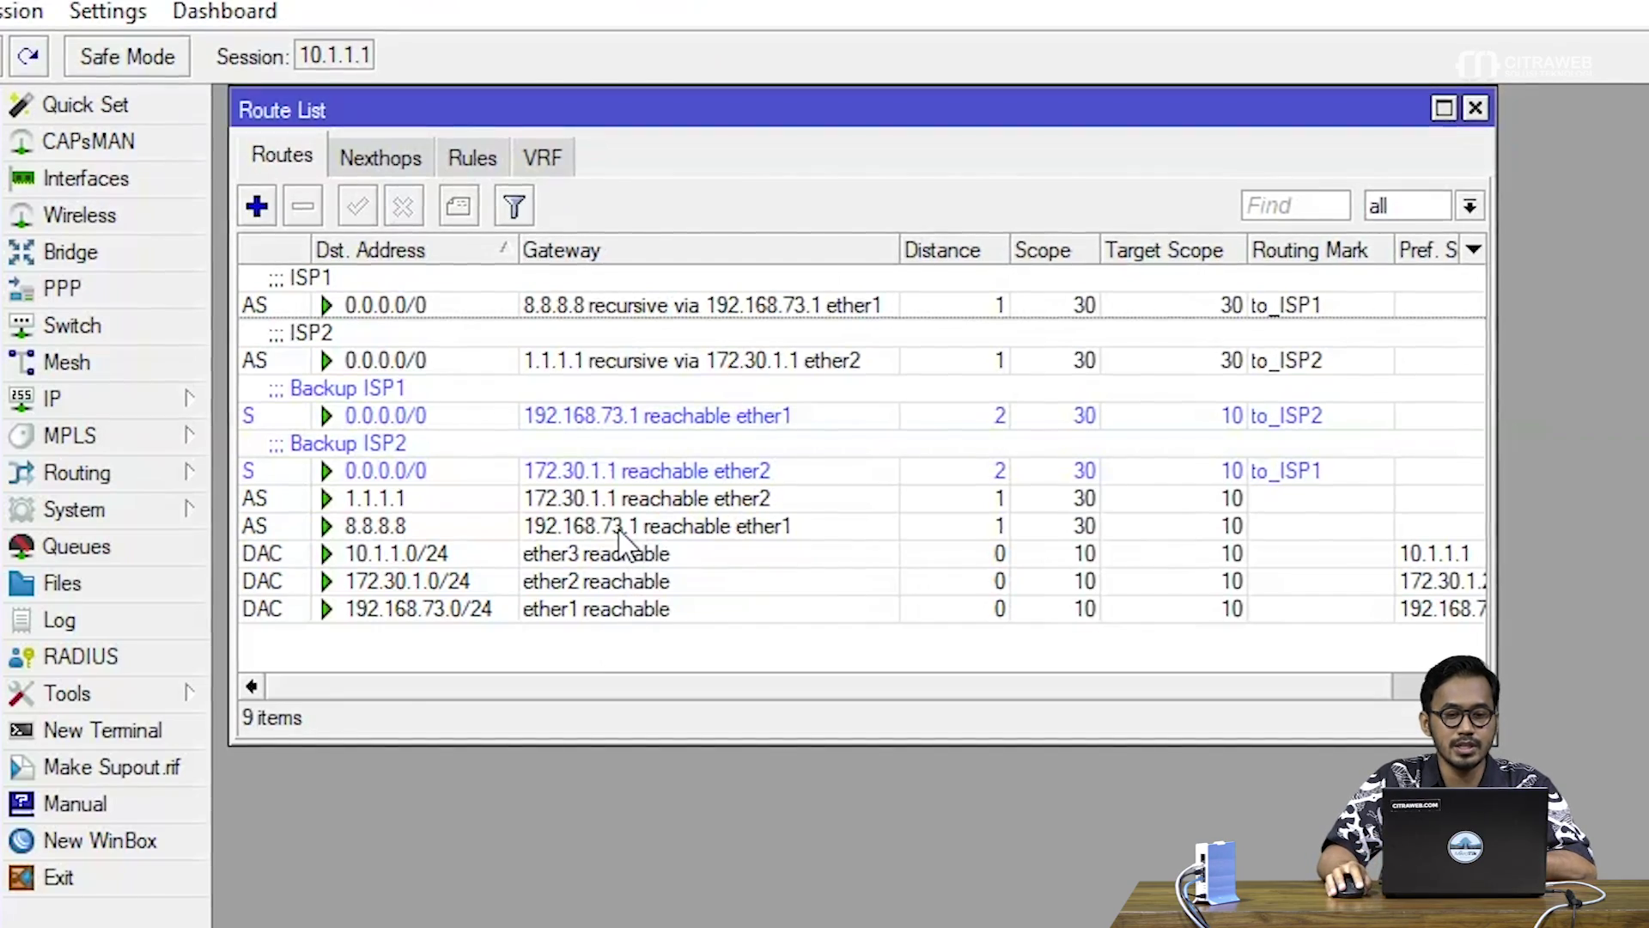
# Examine the static routes in the route list, comparing the status of the main ISP1 and ISP2 routes with their backup routes.
pyautogui.click(628, 526)
pyautogui.keyDown('shift'); pyautogui.click(582, 305); pyautogui.keyUp('shift')
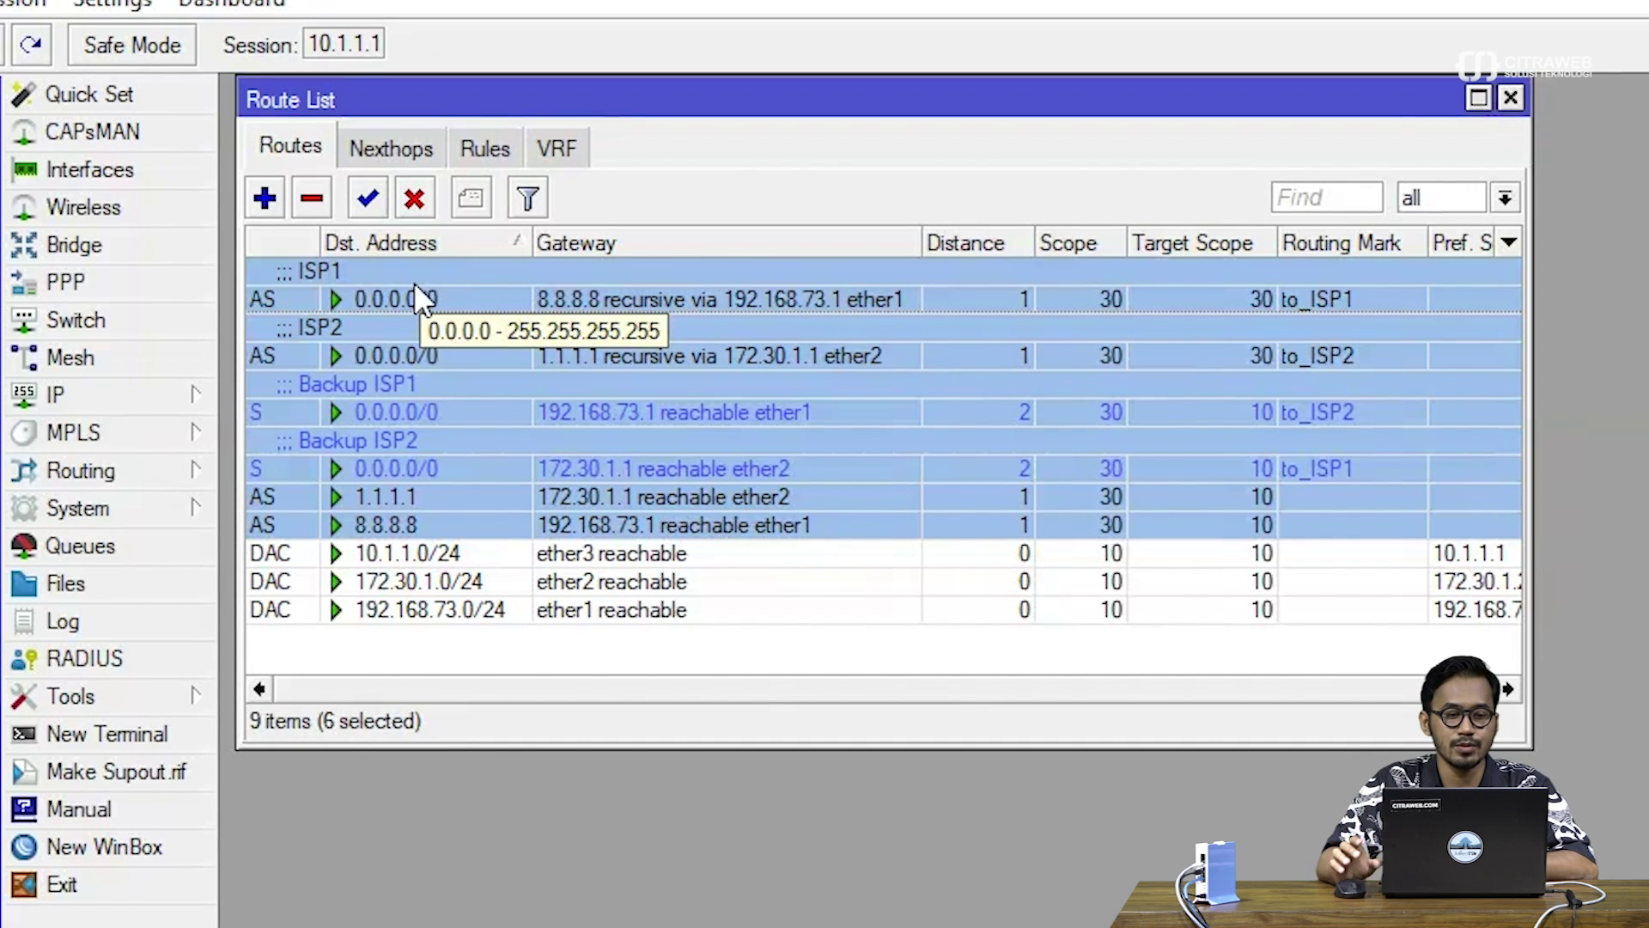
pyautogui.click(440, 349)
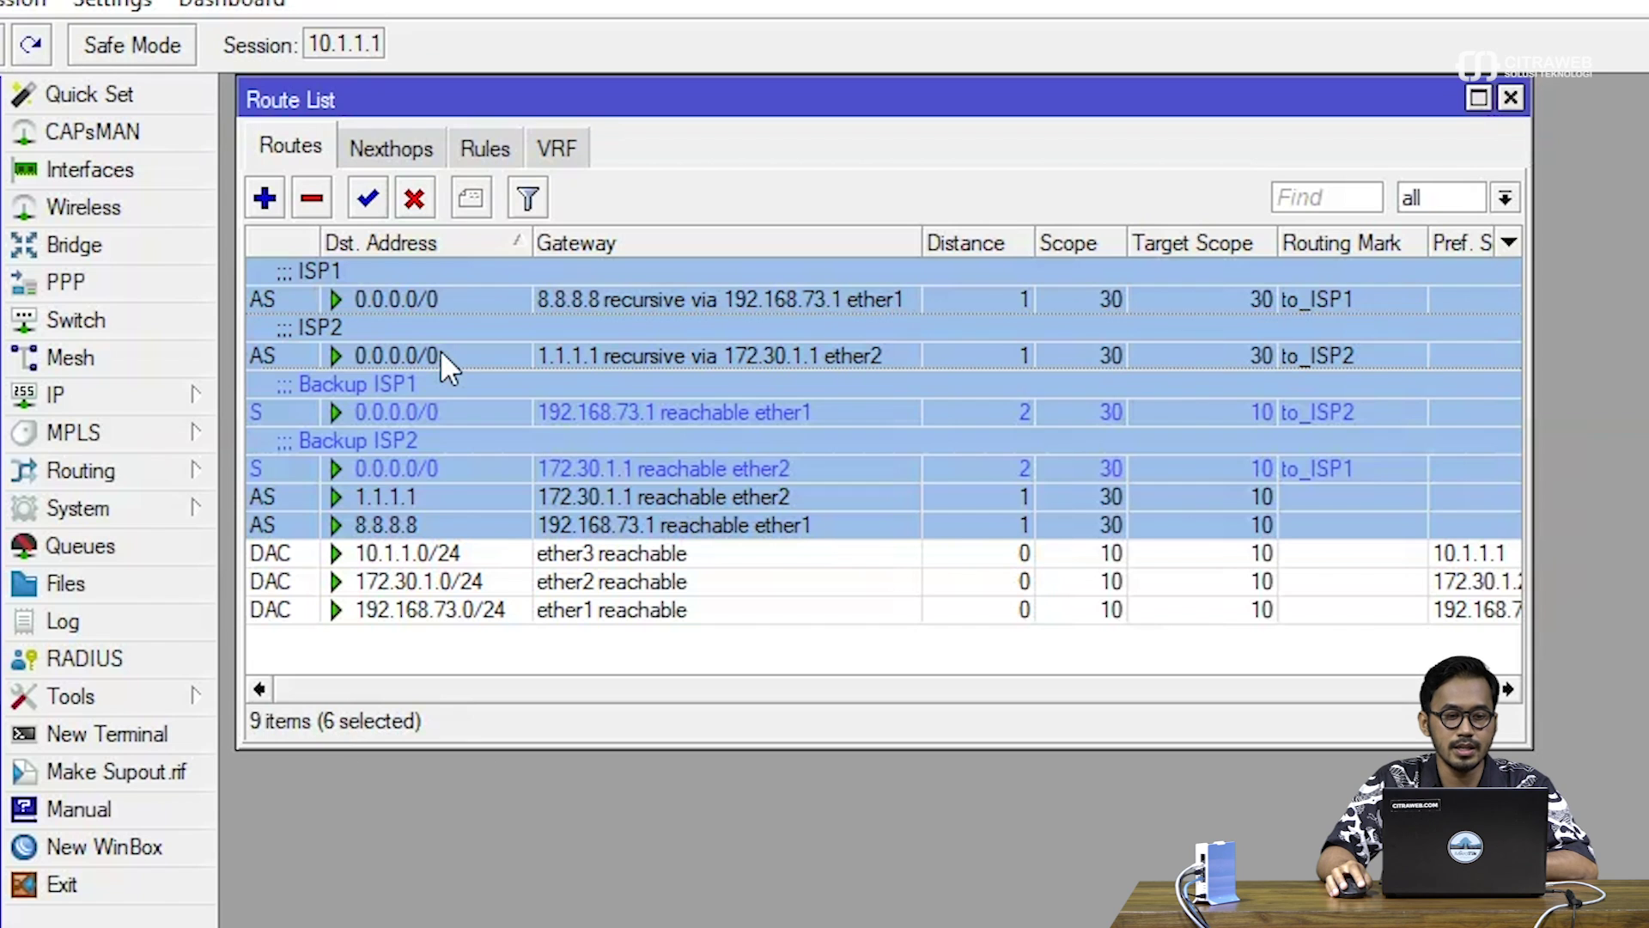
pyautogui.click(441, 351)
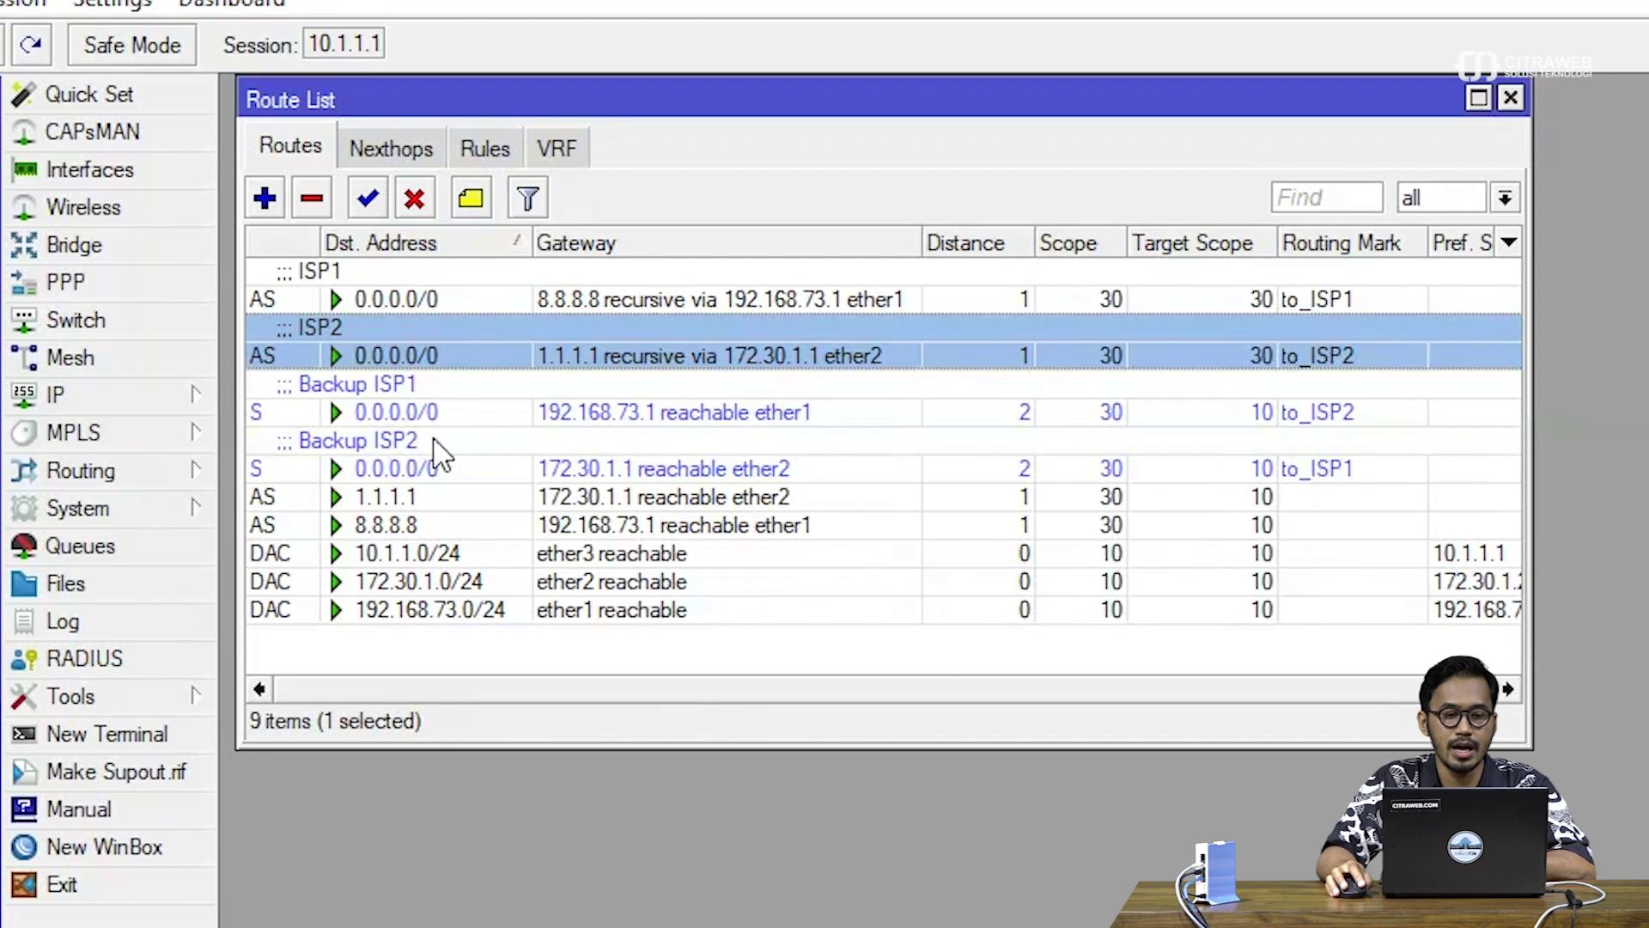
pyautogui.keyDown('ctrl'); pyautogui.click(422, 469); pyautogui.keyUp('ctrl')
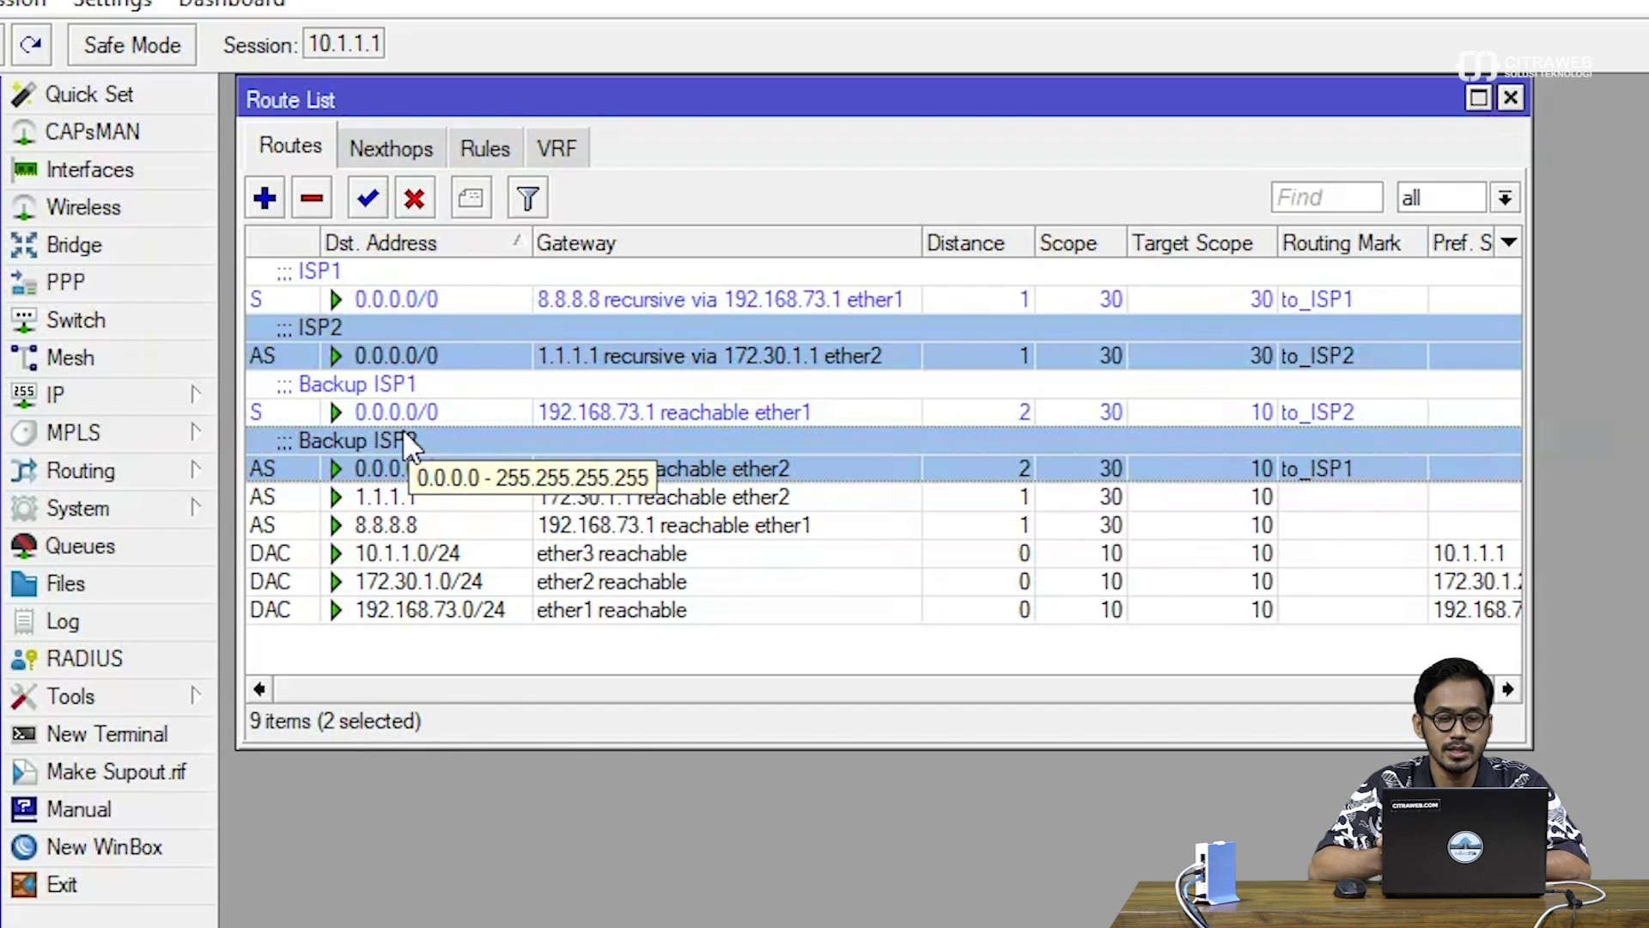
pyautogui.click(435, 302)
pyautogui.keyDown('ctrl'); pyautogui.click(437, 354); pyautogui.keyUp('ctrl')
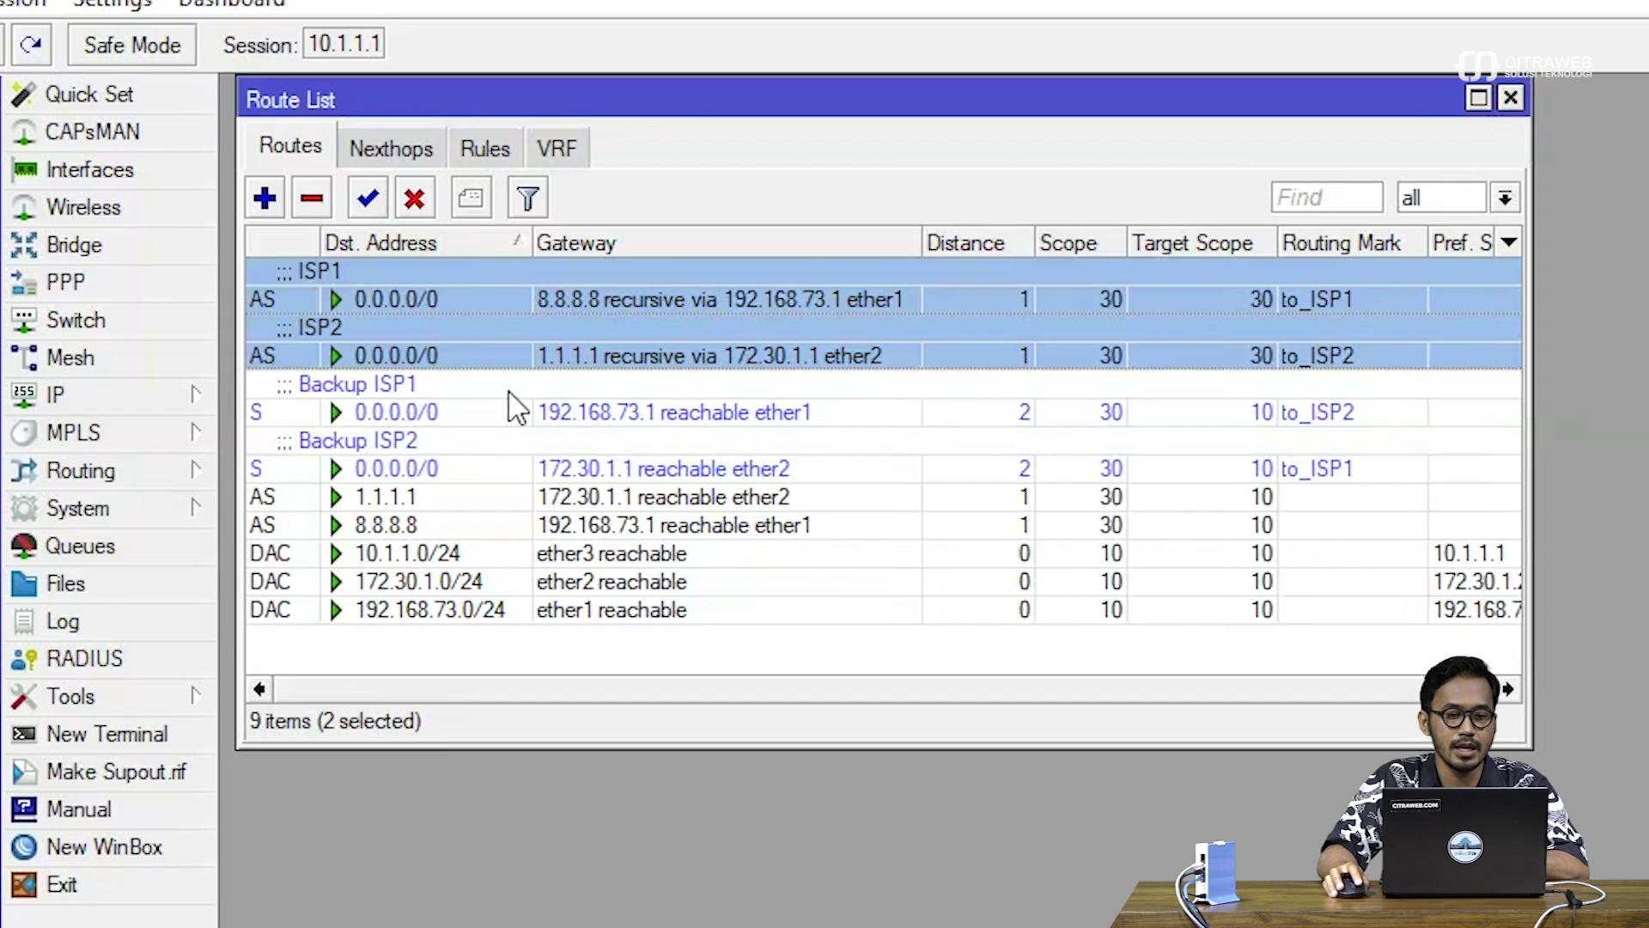
pyautogui.click(446, 284)
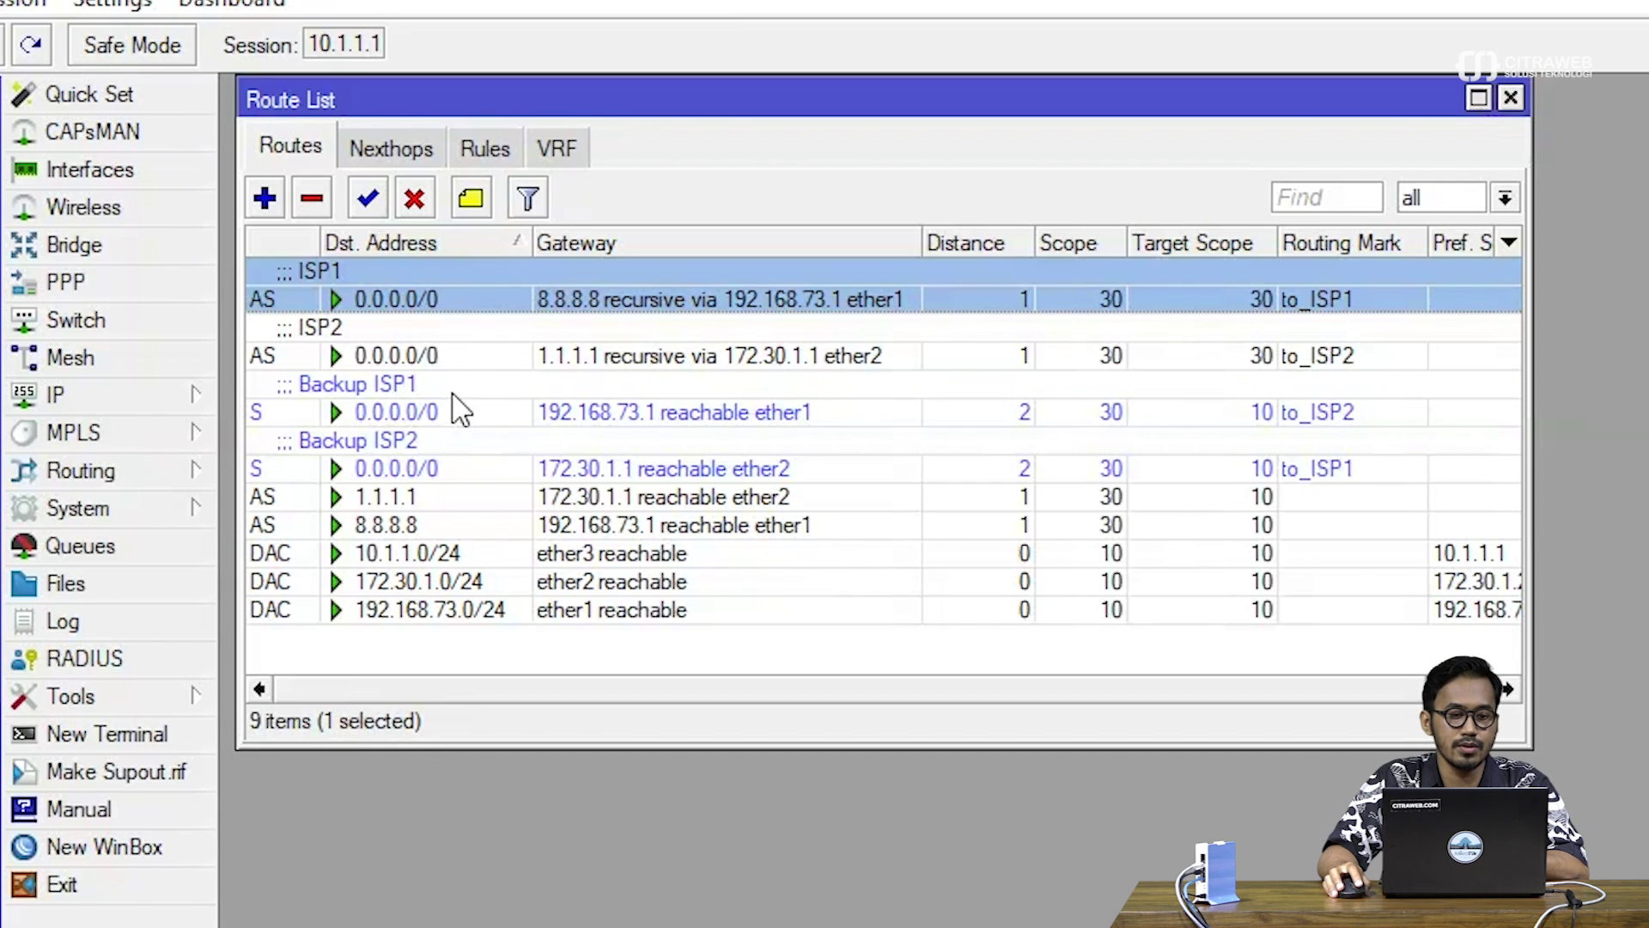
pyautogui.keyDown('ctrl'); pyautogui.click(453, 388); pyautogui.keyUp('ctrl')
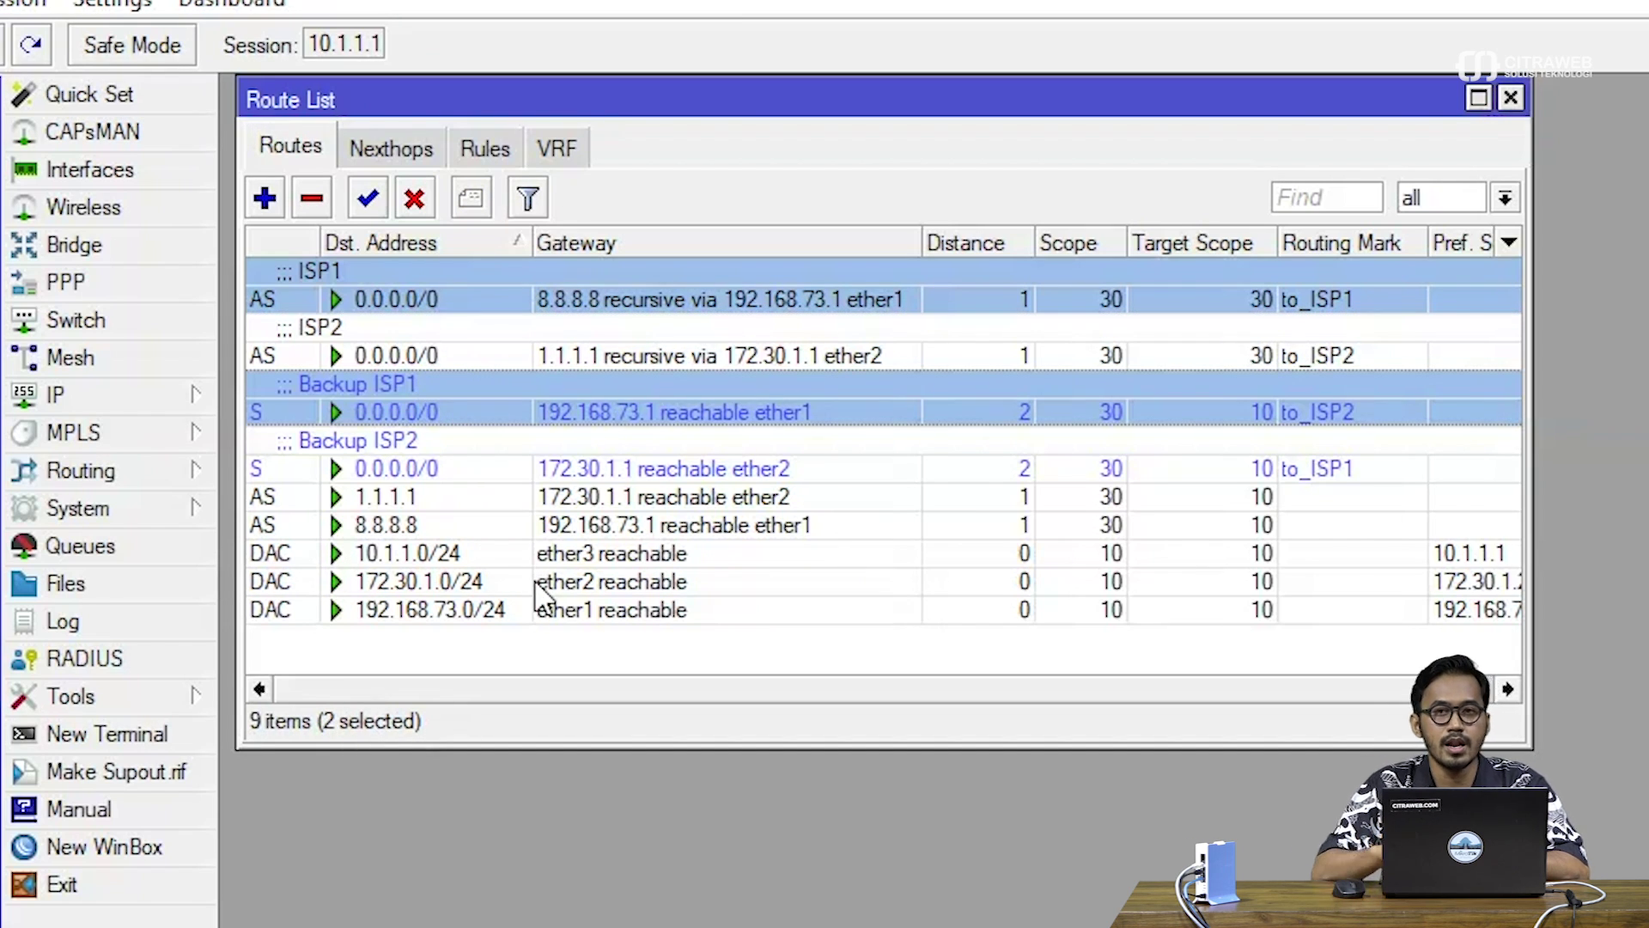